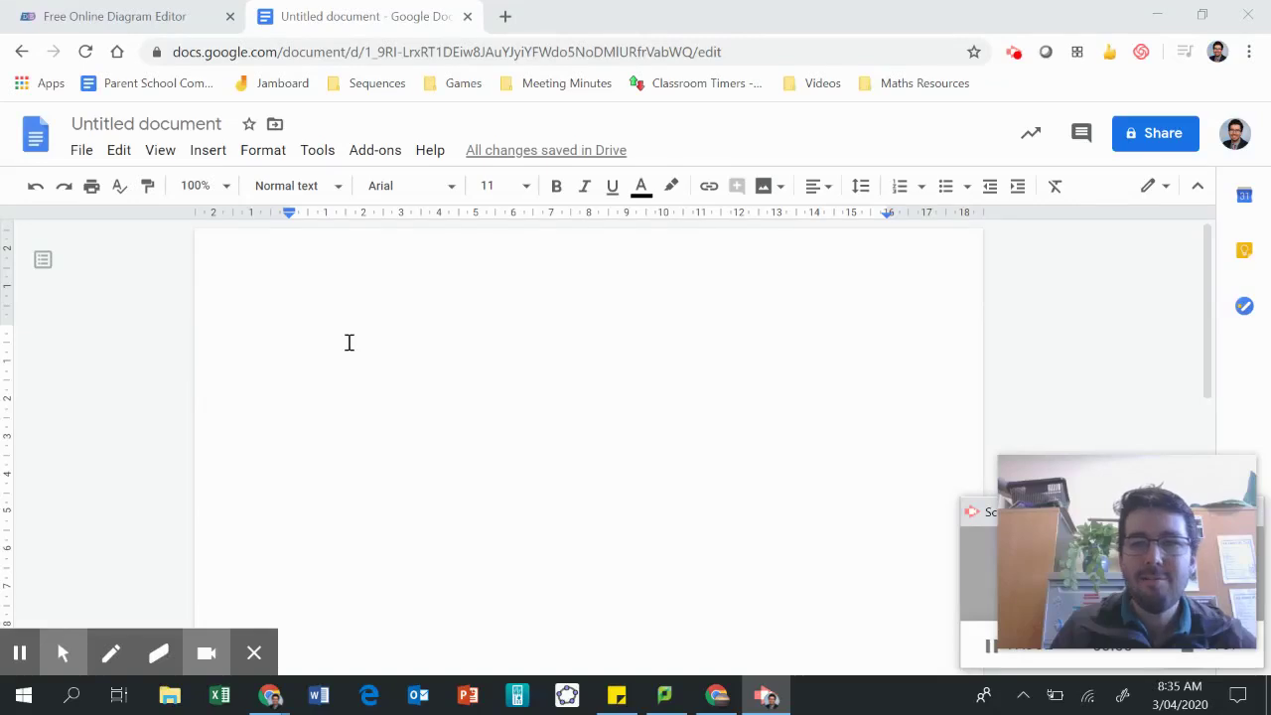
- Open a new blank drawing from Insert > Drawing > New in the empty document
{"action": "left_click", "coordinate": [332, 327]}
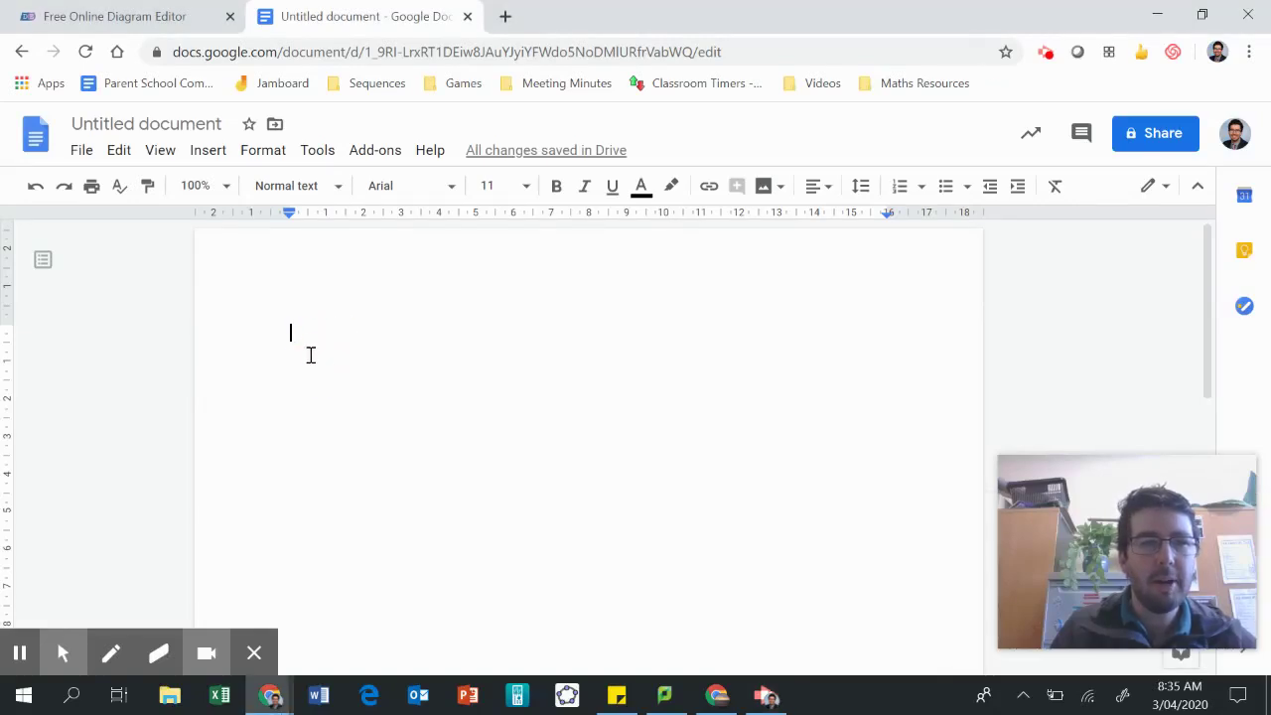
{"action": "left_click", "coordinate": [209, 151]}
{"action": "mouse_move", "coordinate": [283, 254]}
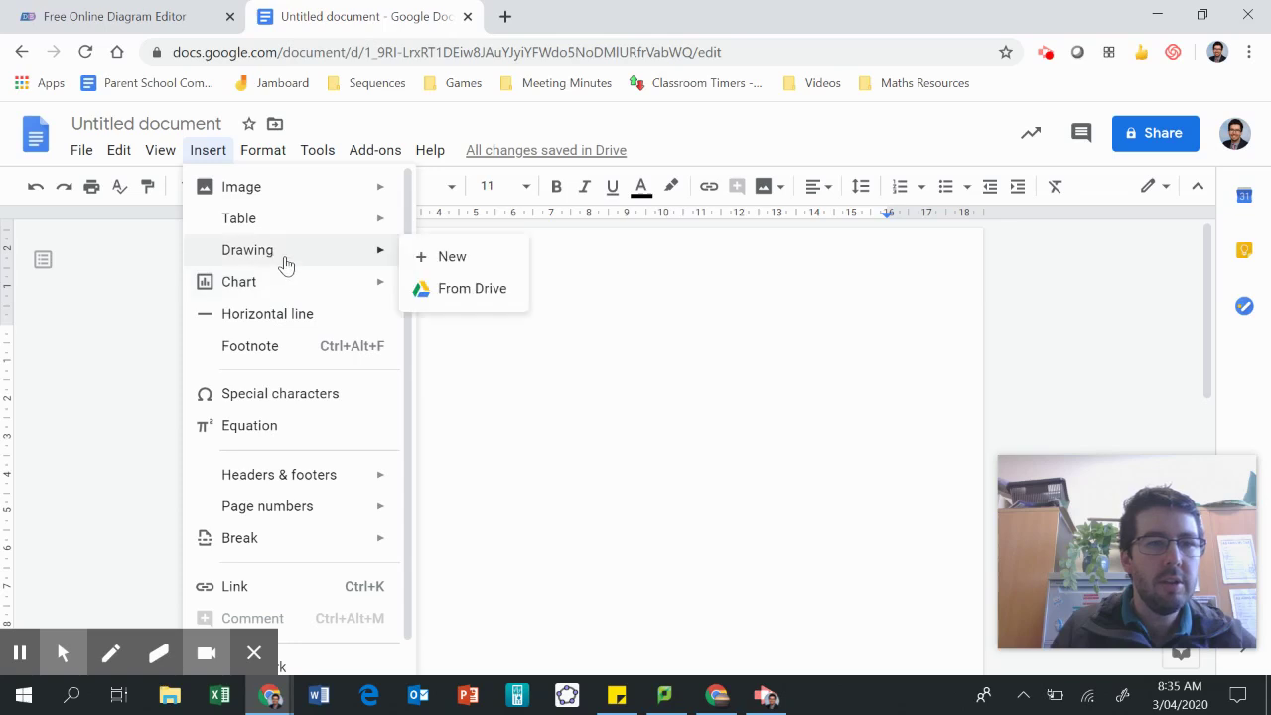
{"action": "left_click", "coordinate": [487, 273]}
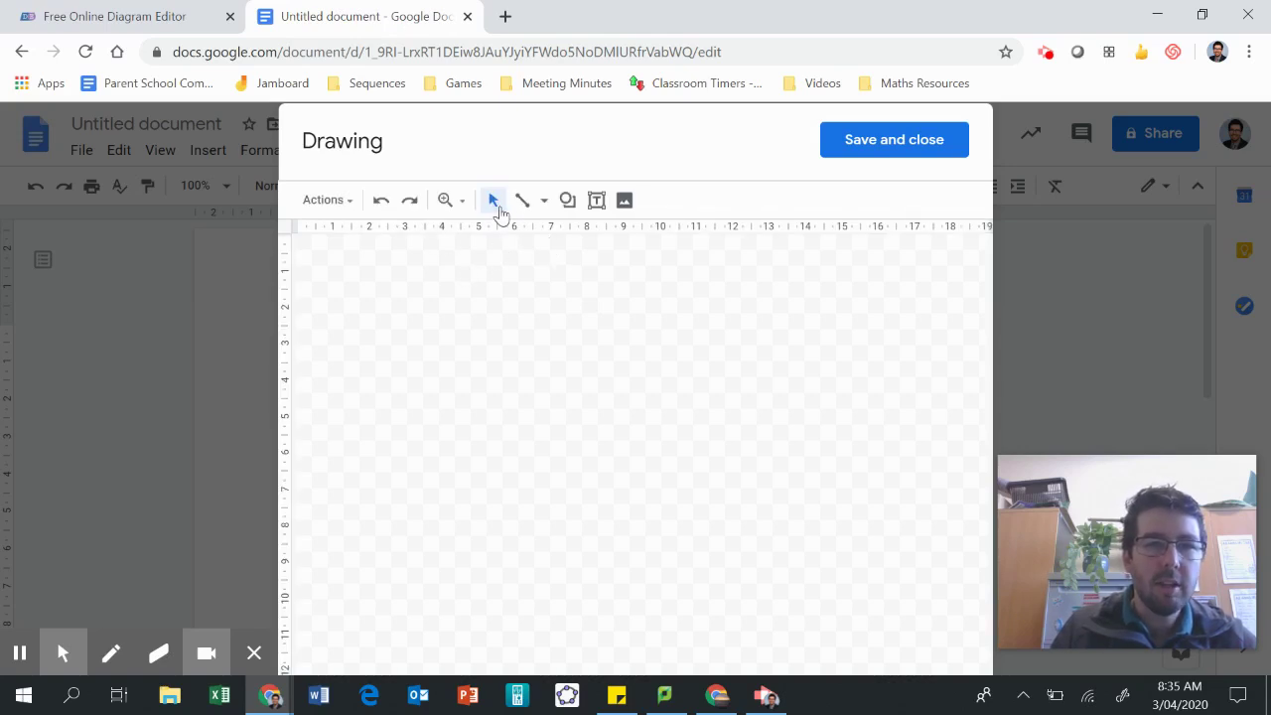
- Draw an oval near the left side of the drawing canvas
{"action": "left_click", "coordinate": [567, 207]}
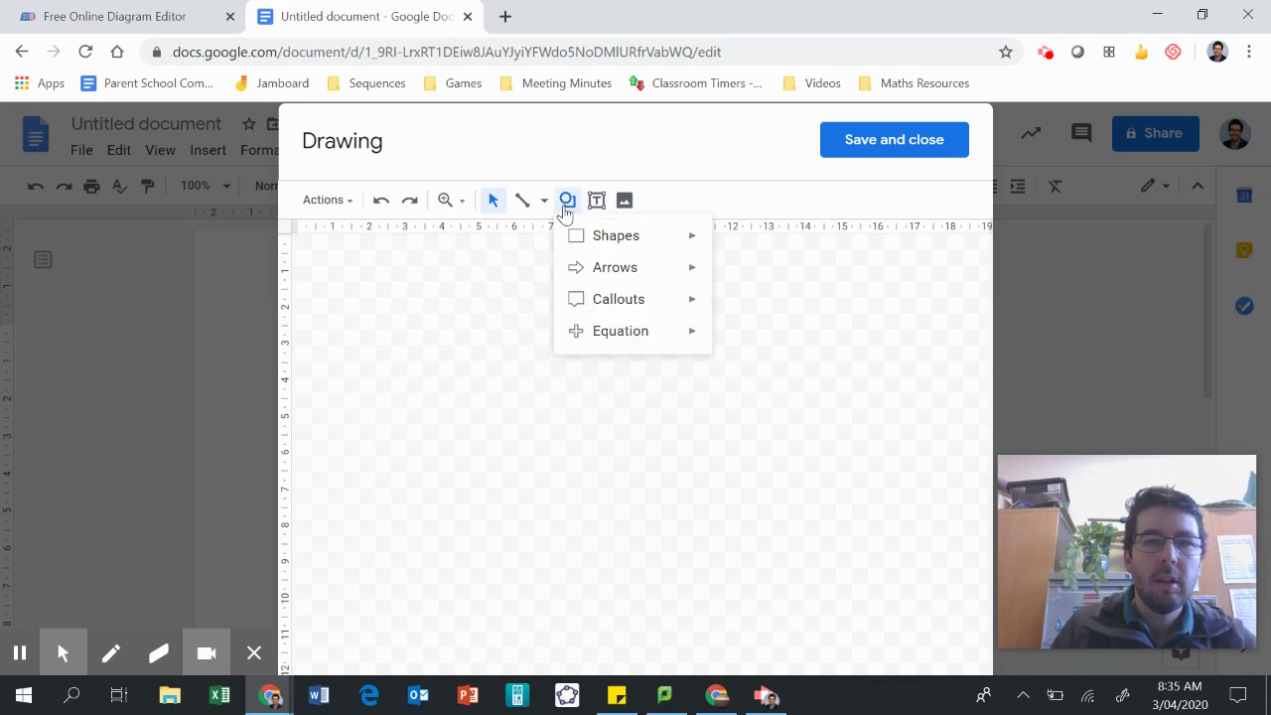
{"action": "mouse_move", "coordinate": [604, 247]}
{"action": "left_click", "coordinate": [725, 284]}
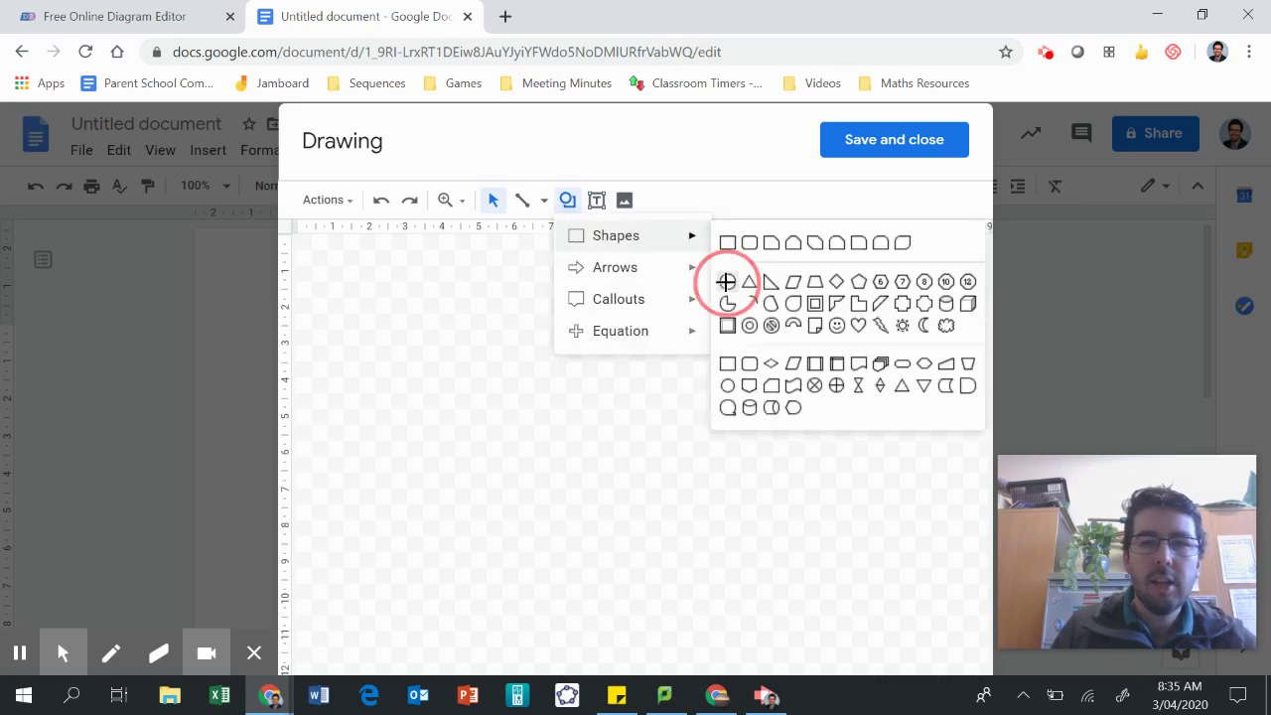
{"action": "left_click_drag", "start_coordinate": [309, 339], "coordinate": [392, 380]}
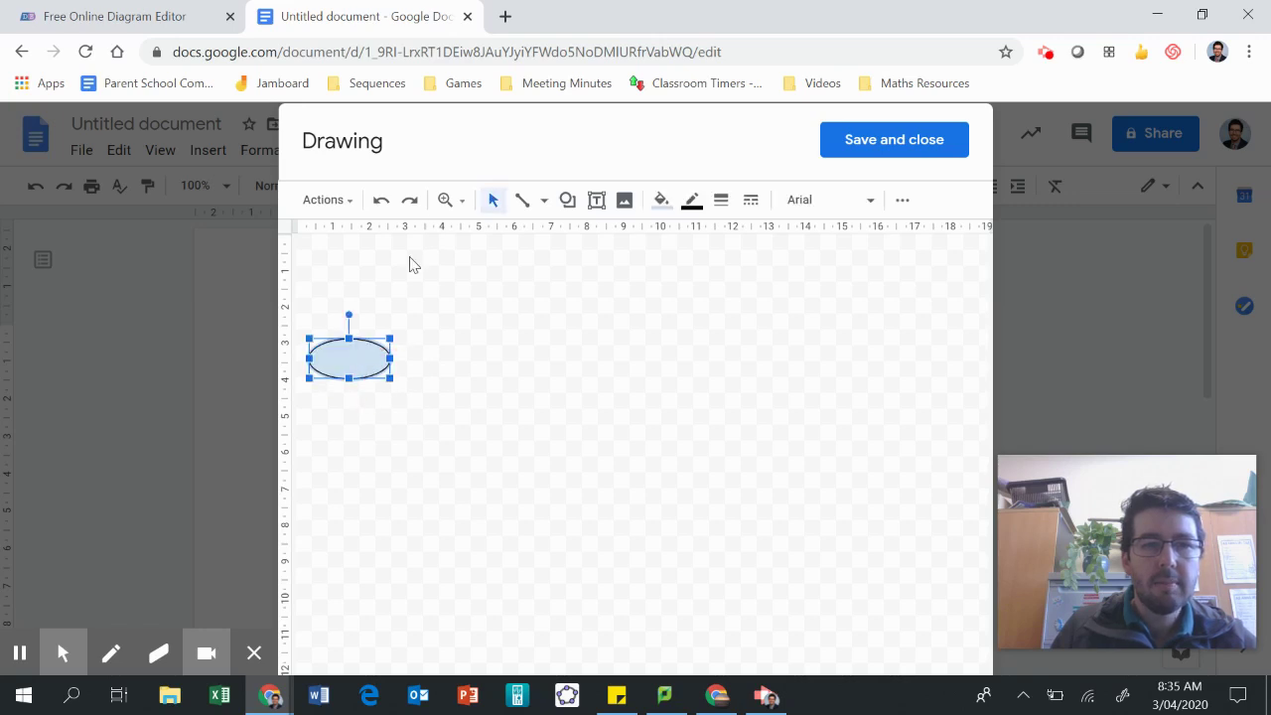
- Set the oval's fill colour to Transparent
{"action": "left_click", "coordinate": [661, 200]}
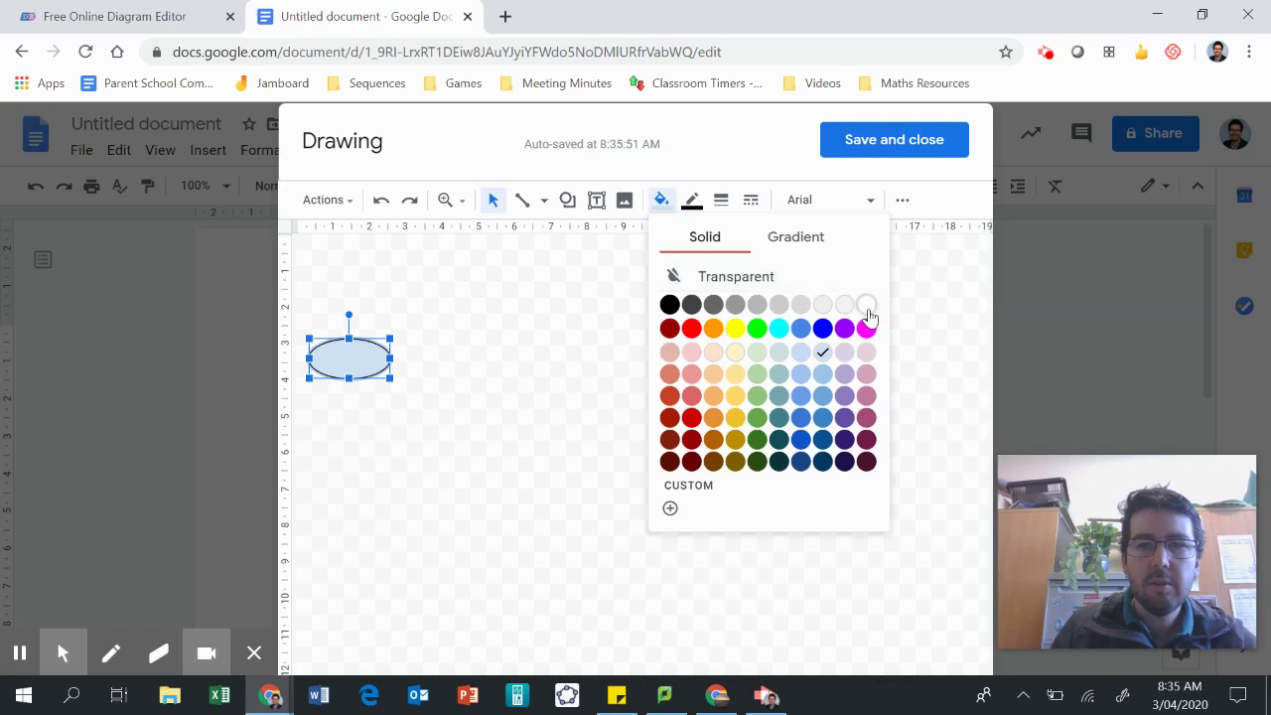
{"action": "left_click", "coordinate": [815, 276]}
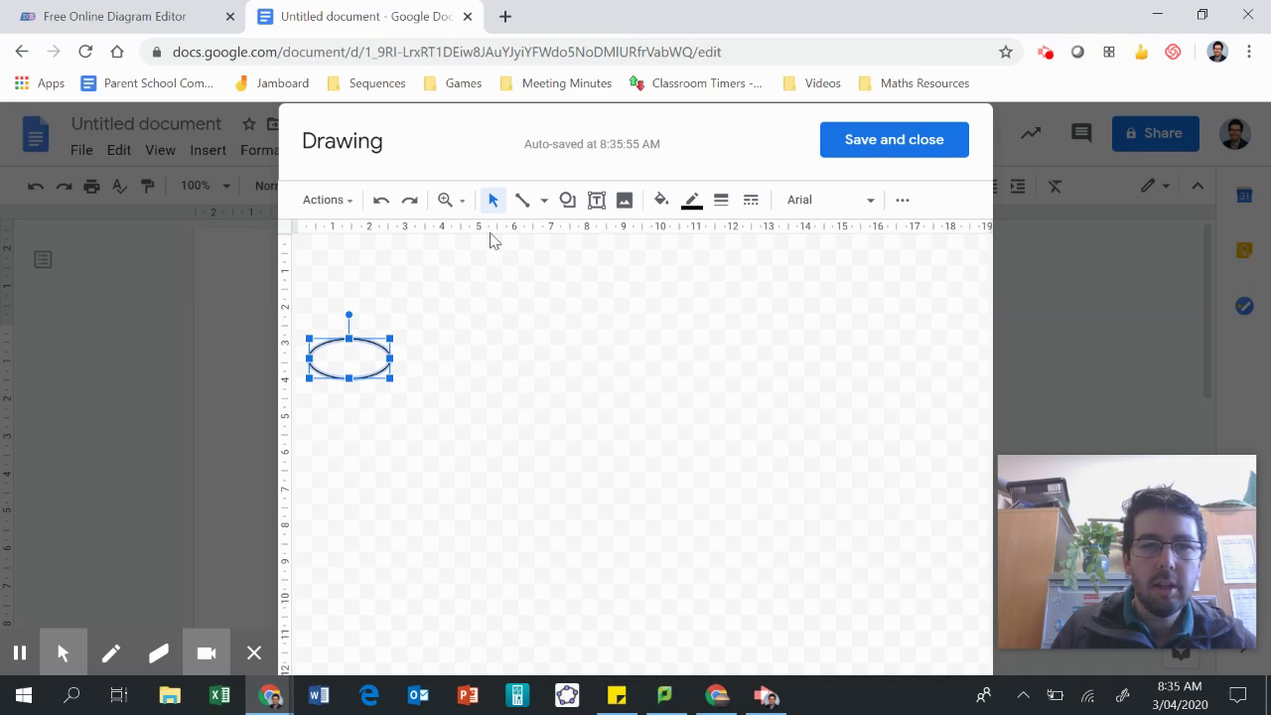
{"action": "left_click", "coordinate": [528, 205]}
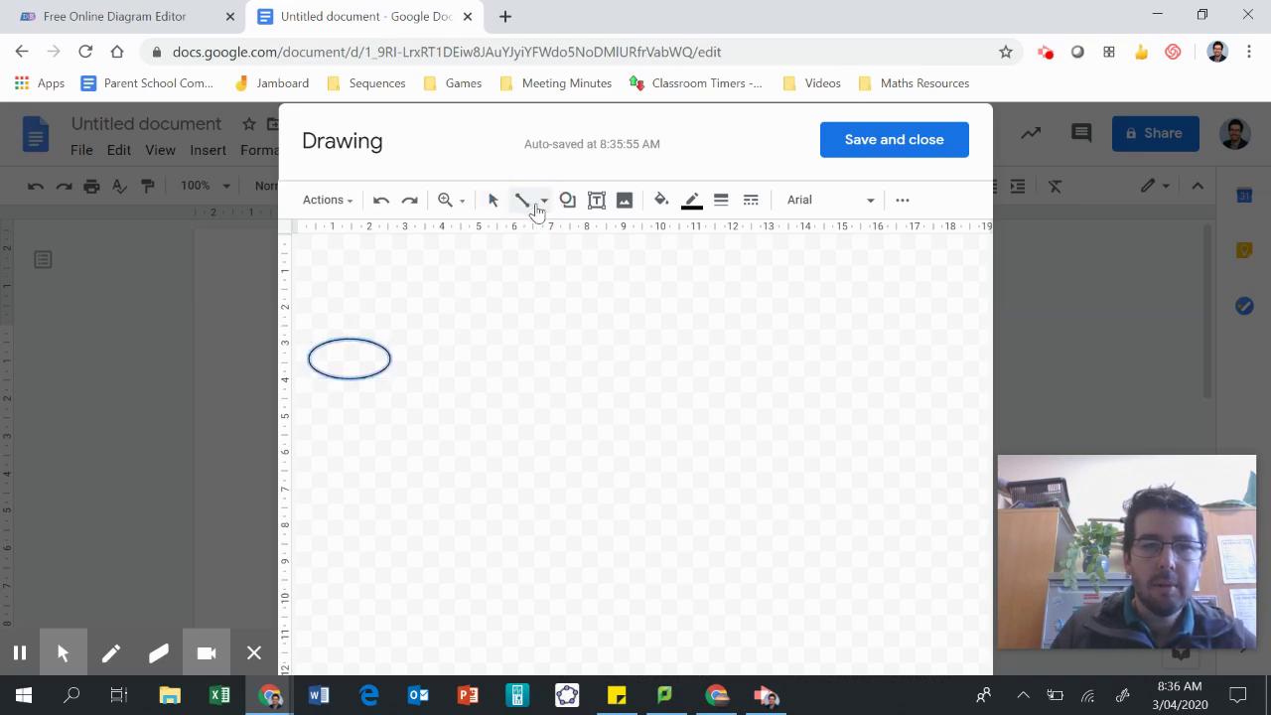
- Draw a vertical straight line through the oval's centre, from its top edge to its bottom
{"action": "left_click", "coordinate": [541, 203]}
{"action": "left_click", "coordinate": [381, 345]}
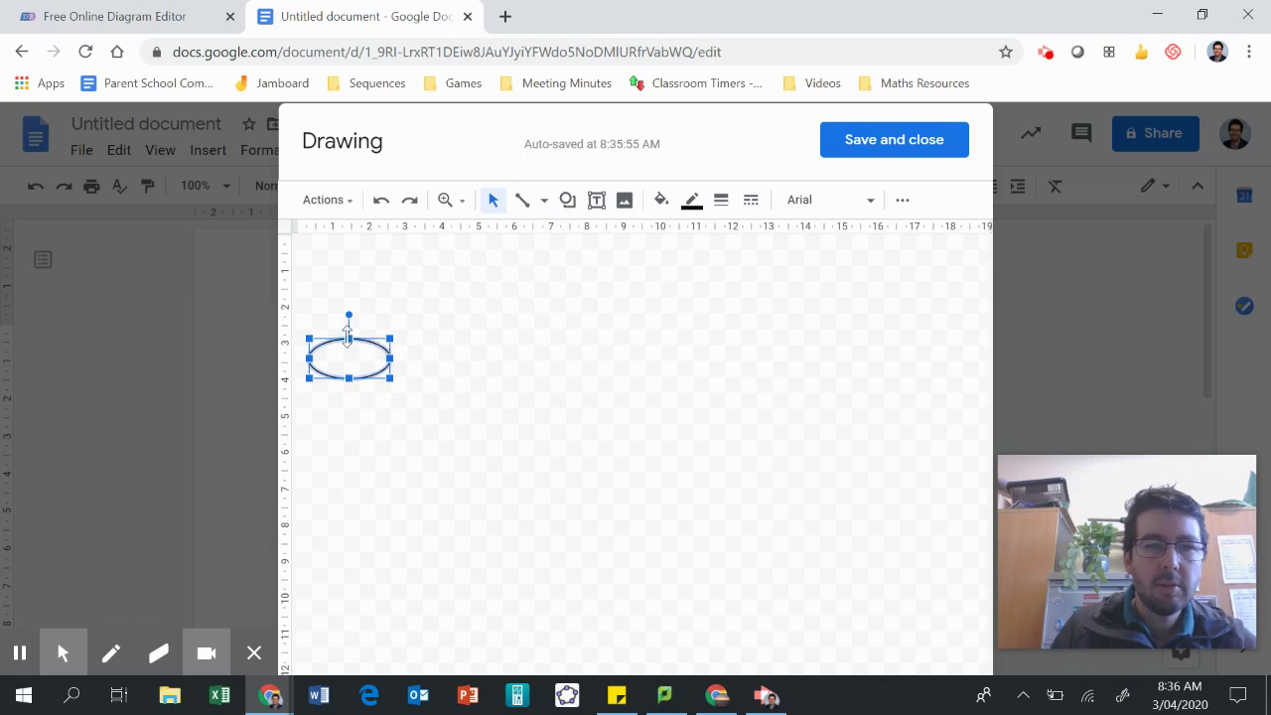
{"action": "left_click", "coordinate": [545, 202]}
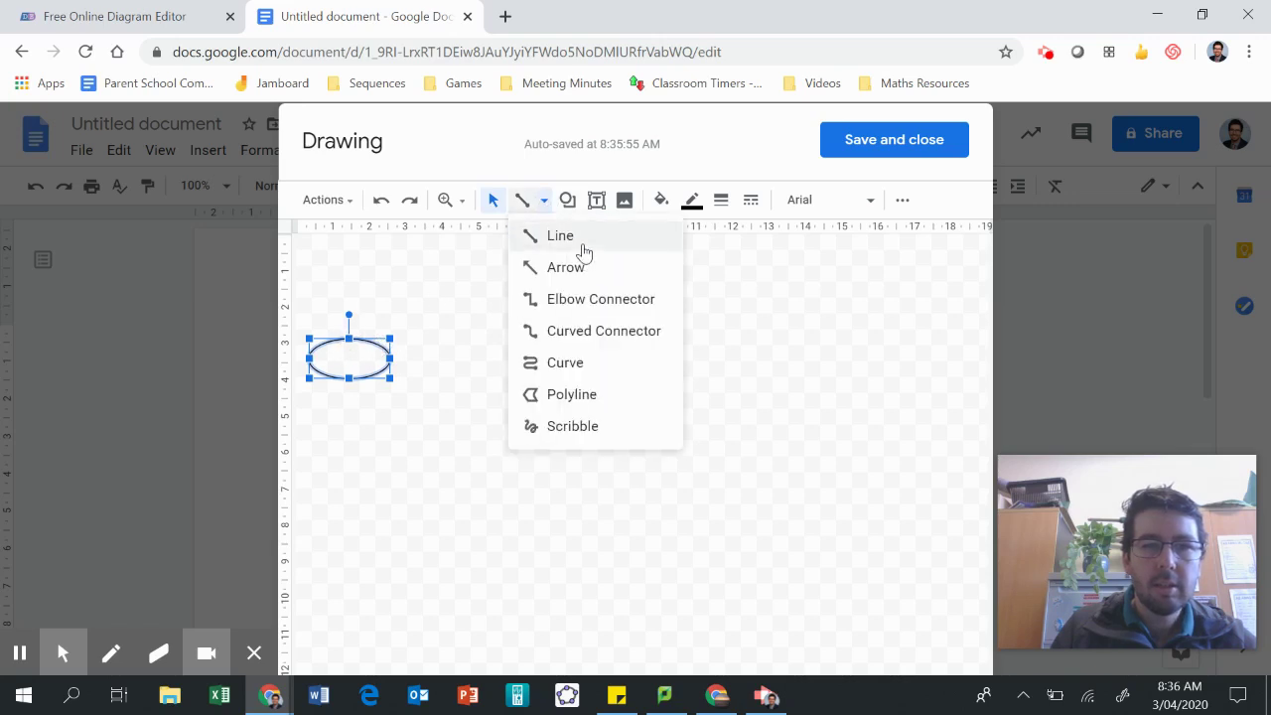
{"action": "left_click", "coordinate": [588, 244]}
{"action": "left_click_drag", "start_coordinate": [349, 382], "coordinate": [349, 339]}
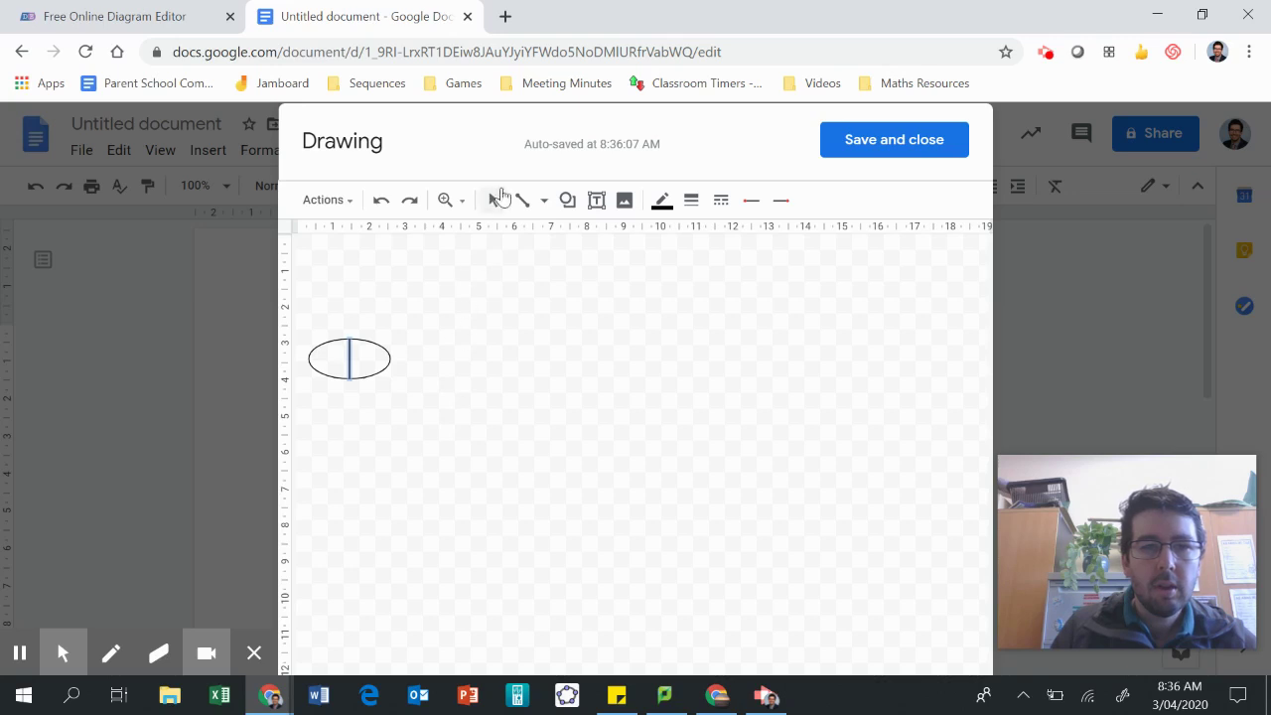
{"action": "left_click", "coordinate": [494, 199]}
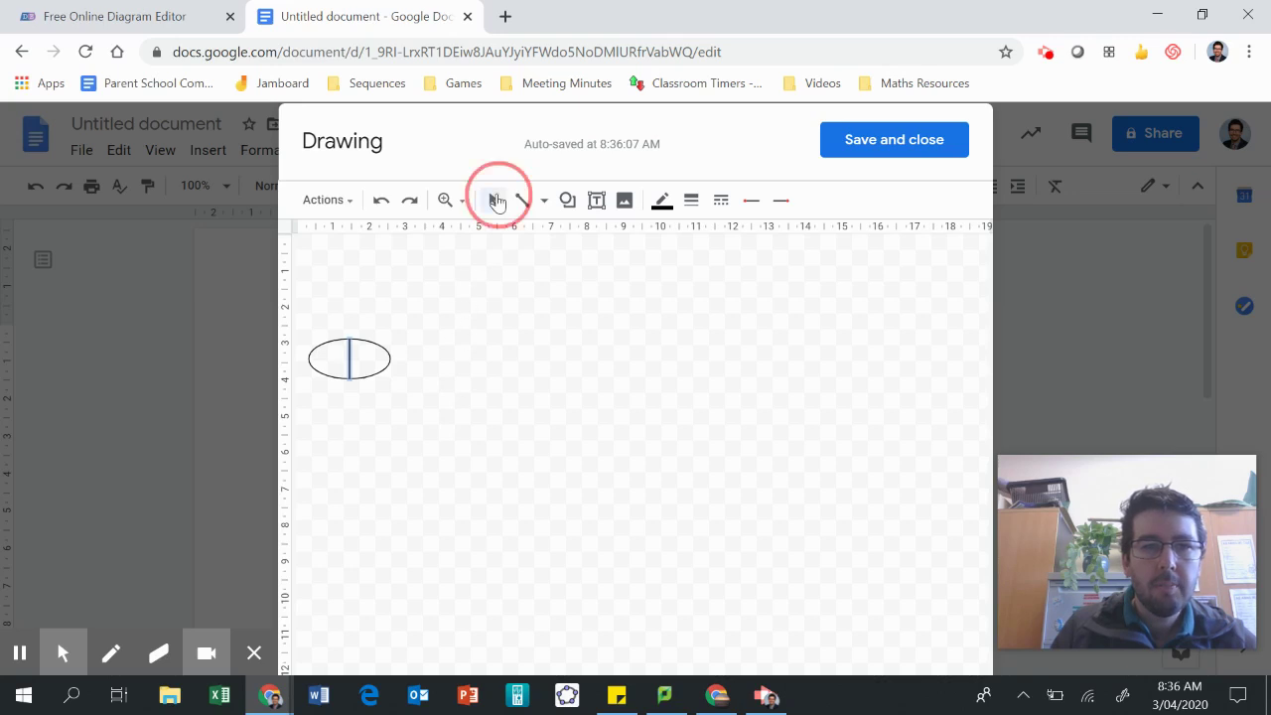
- Add a '0' text box in the oval's left half, shrunk to fit
{"action": "left_click", "coordinate": [597, 200]}
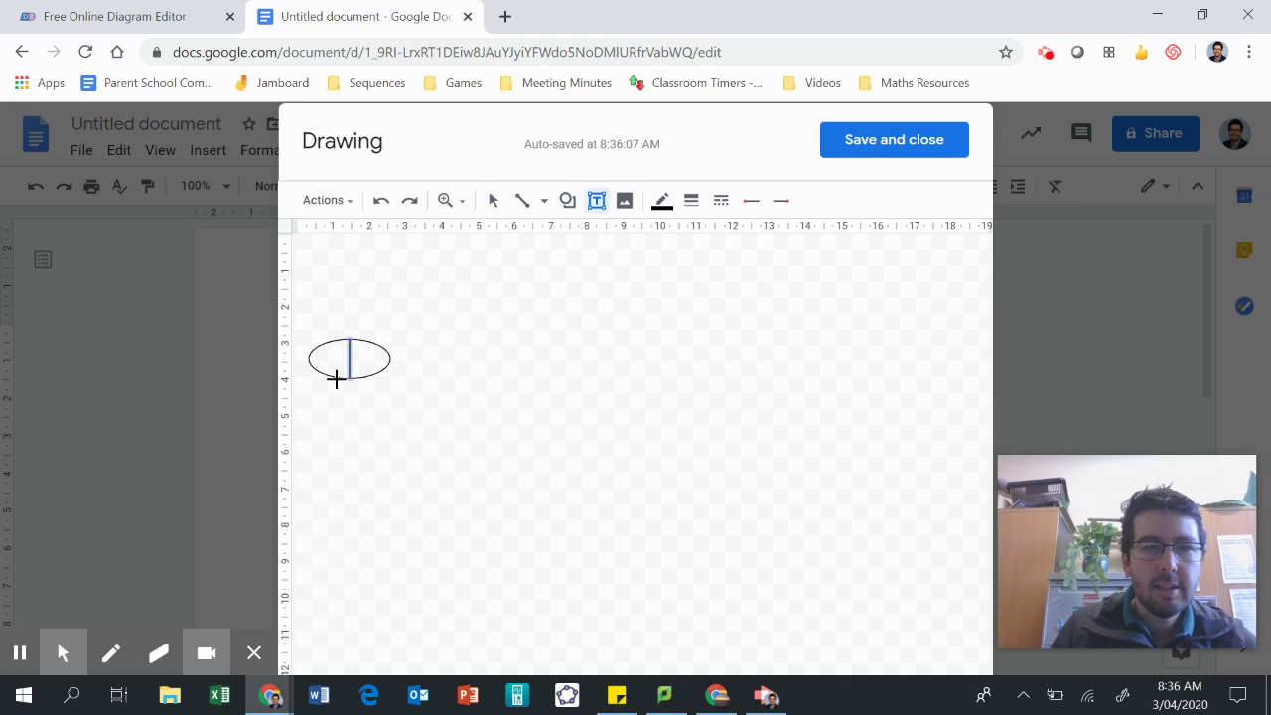
{"action": "left_click", "coordinate": [317, 343]}
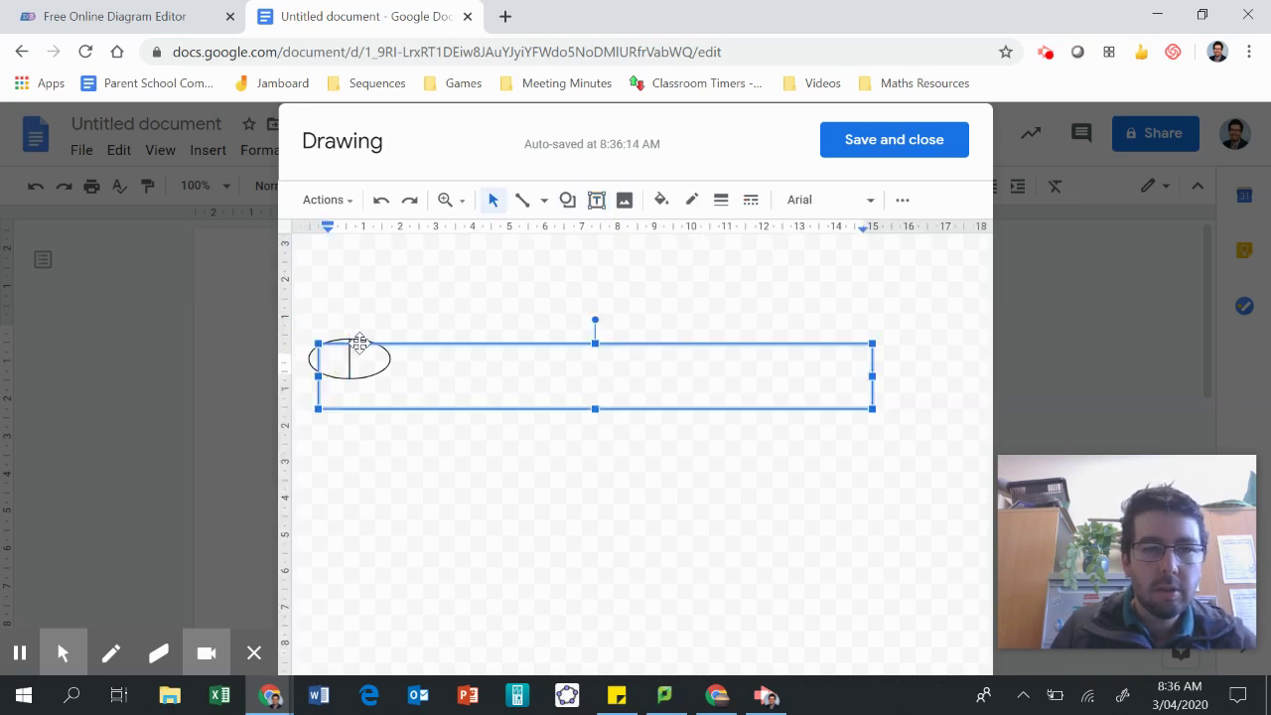
{"action": "left_click_drag", "start_coordinate": [358, 344], "coordinate": [358, 339]}
{"action": "left_click", "coordinate": [874, 402]}
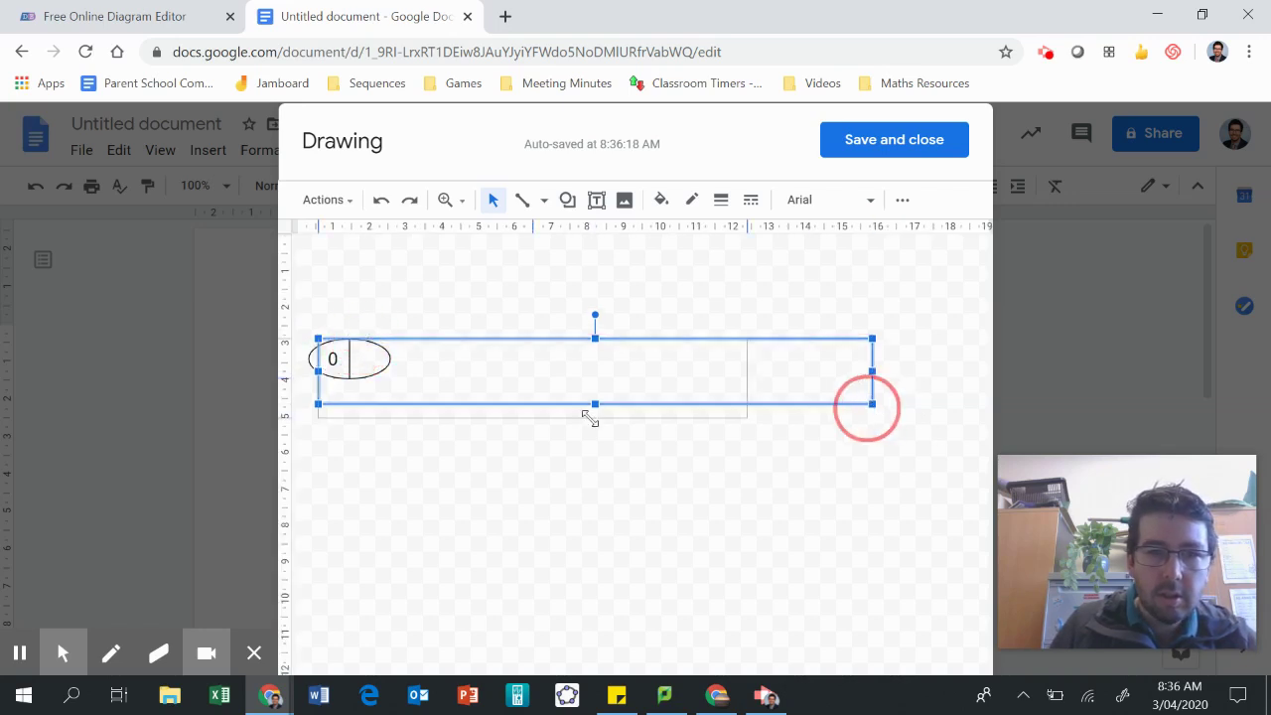
{"action": "left_click", "coordinate": [332, 391]}
{"action": "left_click_drag", "start_coordinate": [348, 376], "coordinate": [349, 375]}
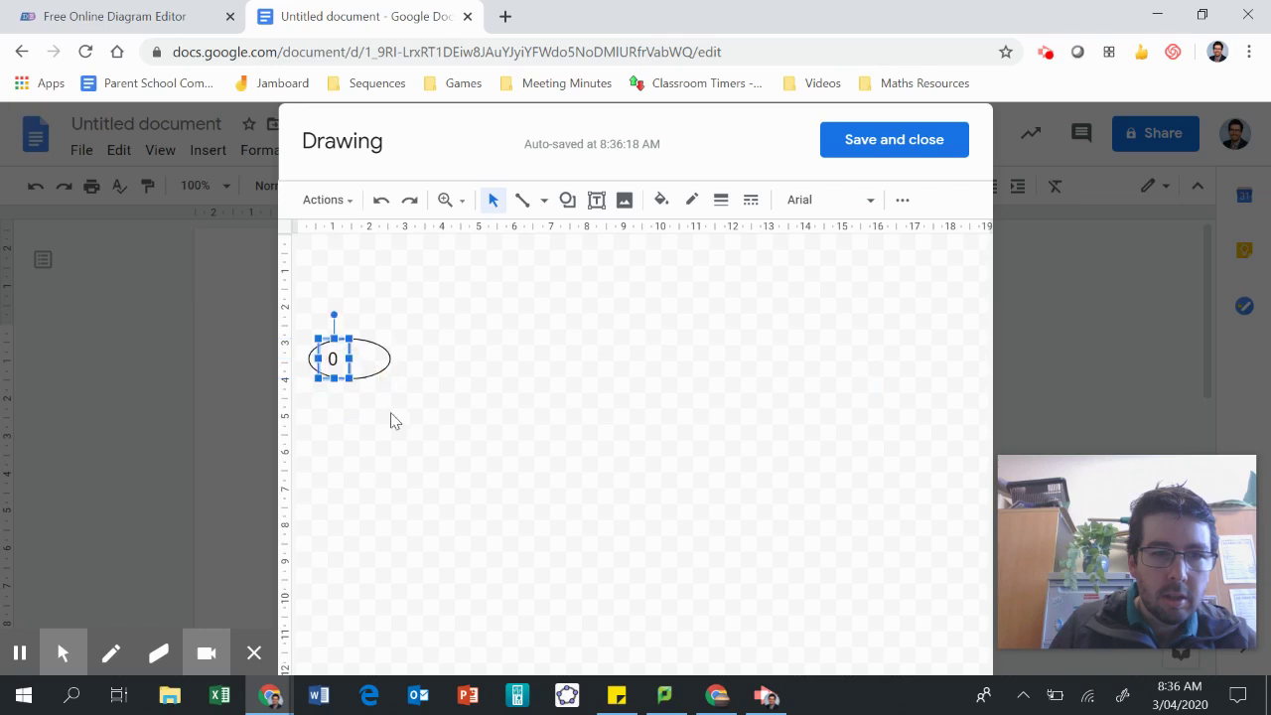
{"action": "left_click", "coordinate": [378, 434]}
- Copy the '0' text box and paste the duplicate into the oval's right half
{"action": "left_click", "coordinate": [332, 359]}
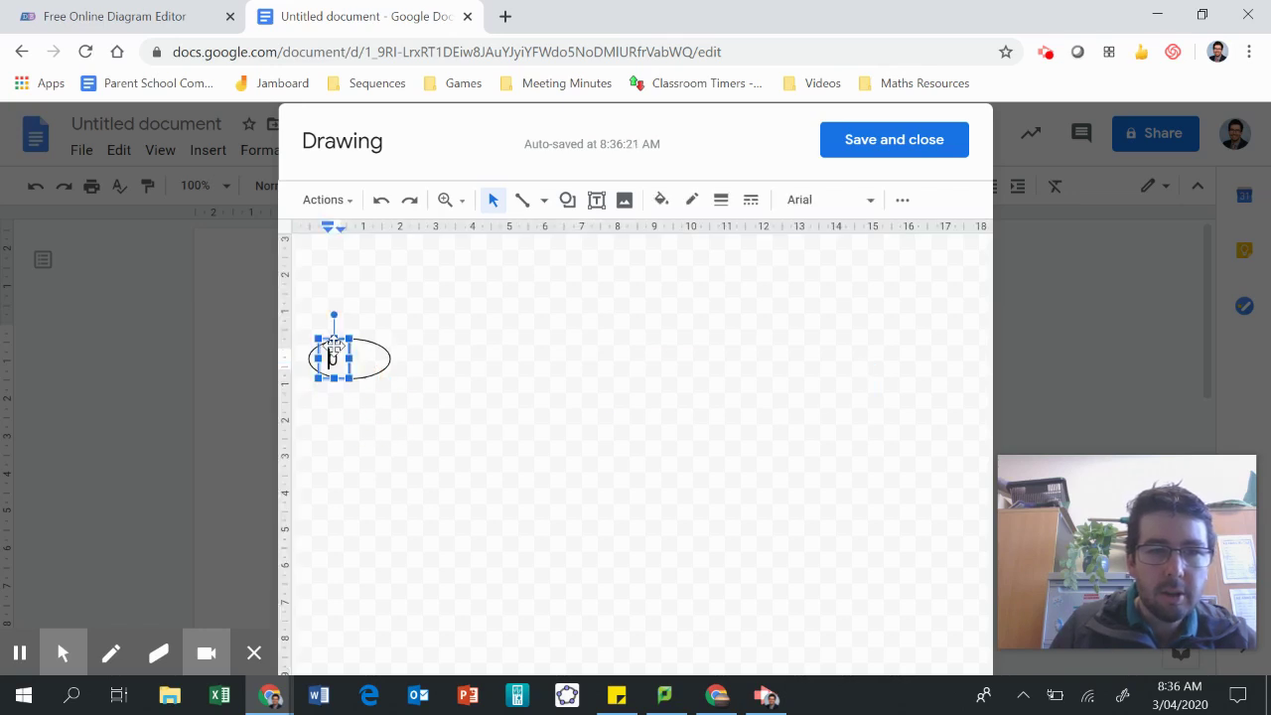
{"action": "left_click", "coordinate": [336, 342]}
{"action": "right_click", "coordinate": [338, 344]}
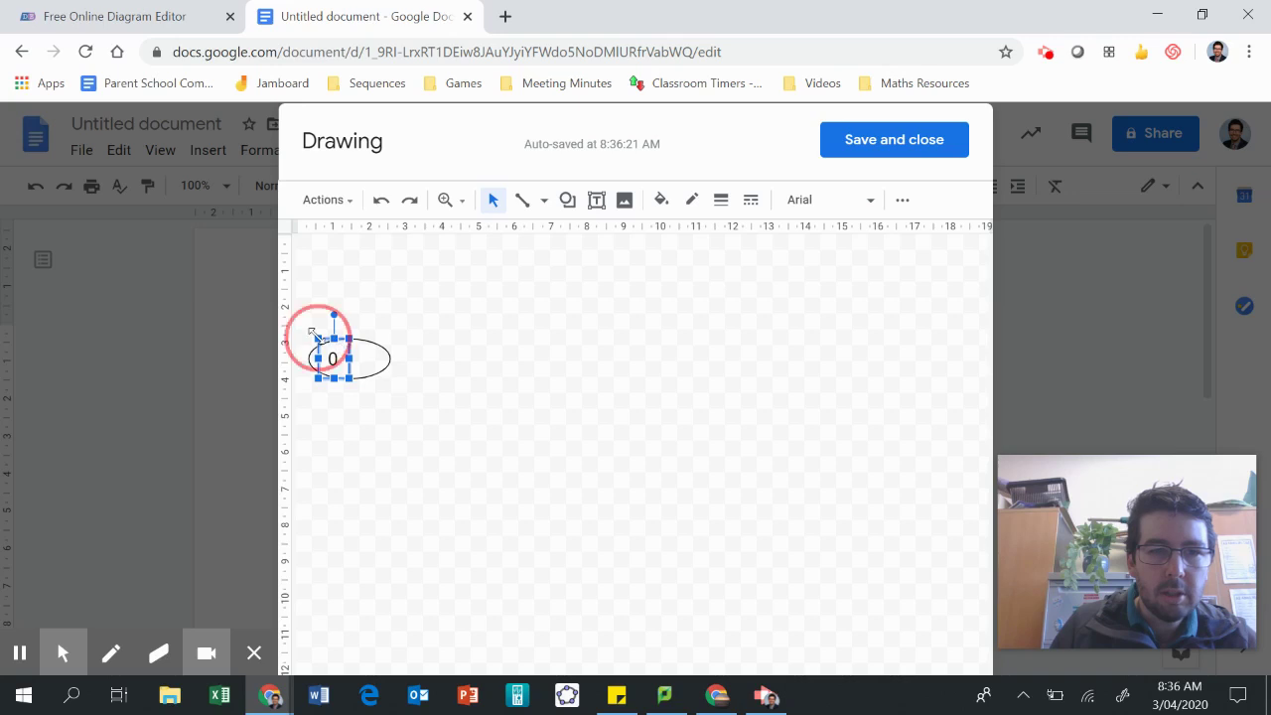
{"action": "left_click", "coordinate": [360, 391]}
{"action": "left_click", "coordinate": [445, 460]}
{"action": "key", "text": "ctrl+v"}
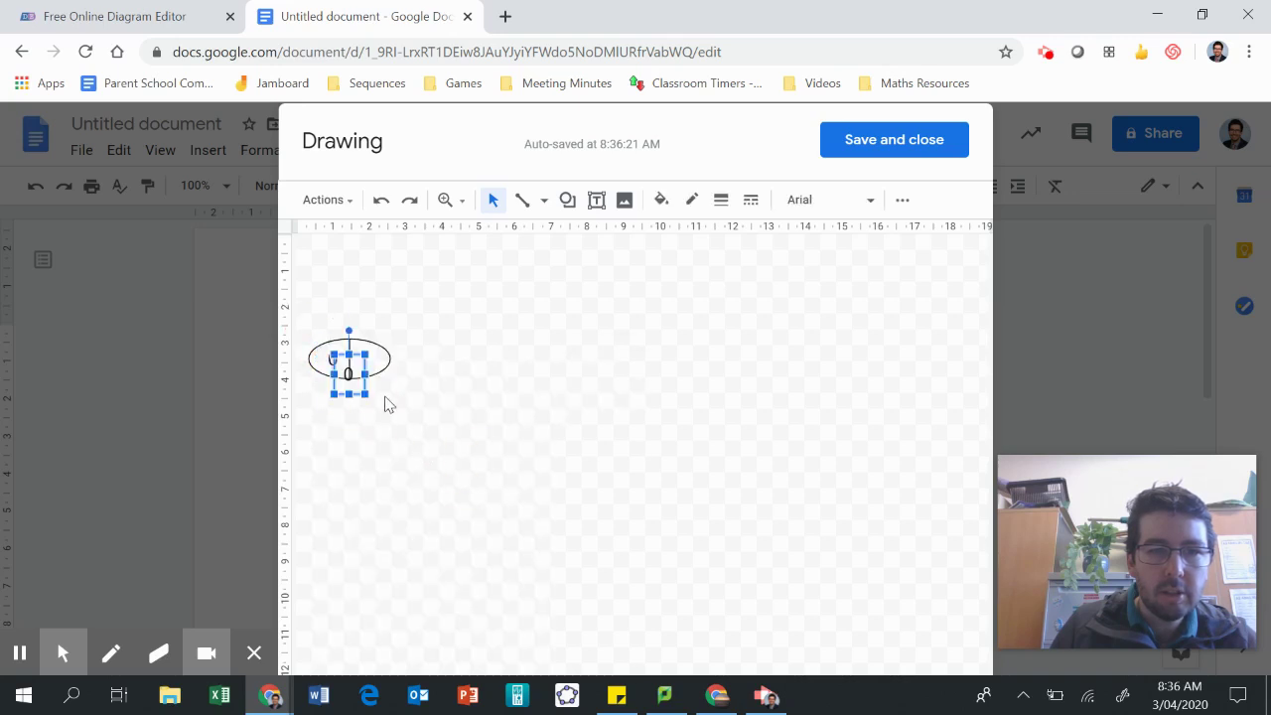
{"action": "left_click_drag", "start_coordinate": [358, 398], "coordinate": [393, 366]}
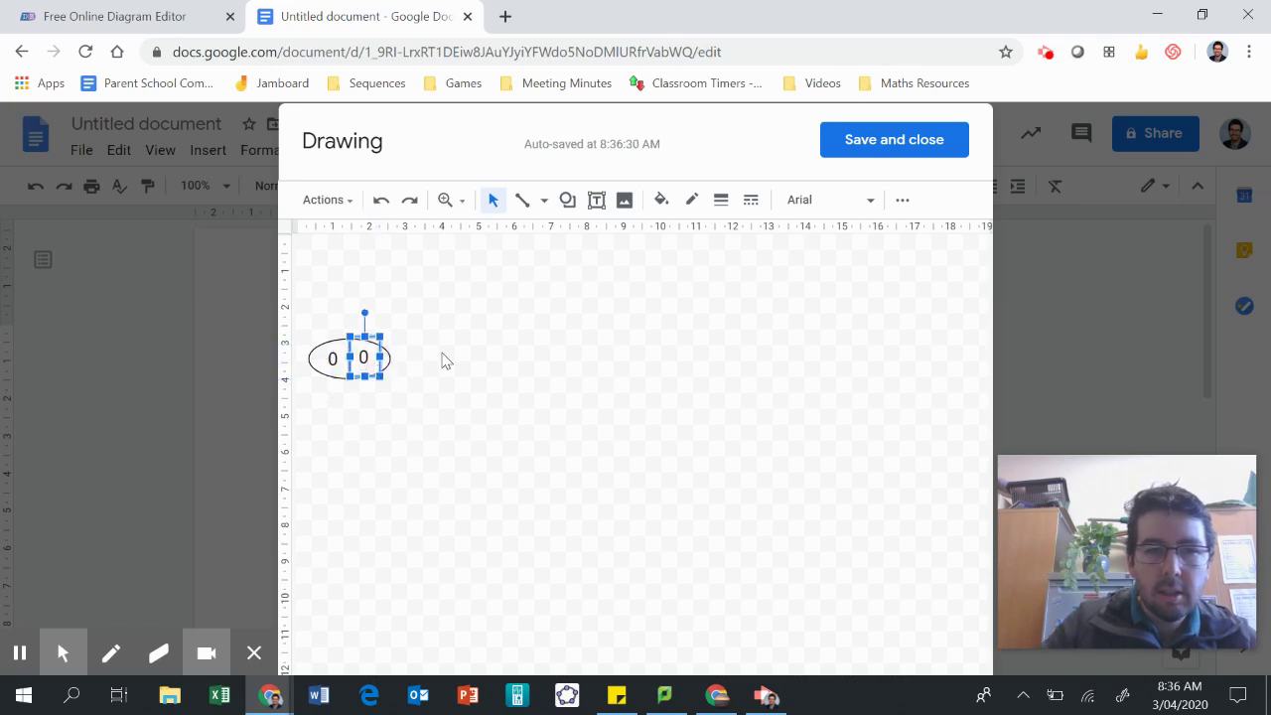
- Shift the right-hand copy slightly and retype its value as 12
{"action": "left_click", "coordinate": [451, 369]}
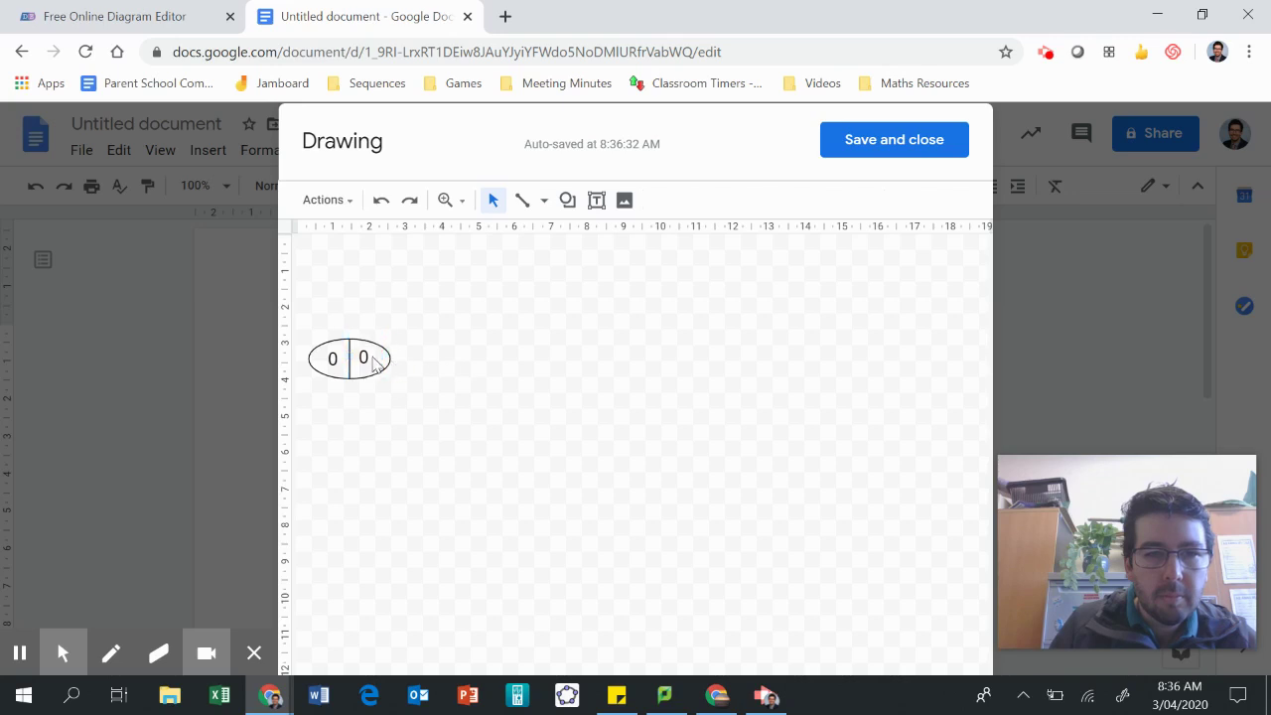
{"action": "left_click", "coordinate": [377, 354]}
{"action": "left_click_drag", "start_coordinate": [382, 353], "coordinate": [385, 349]}
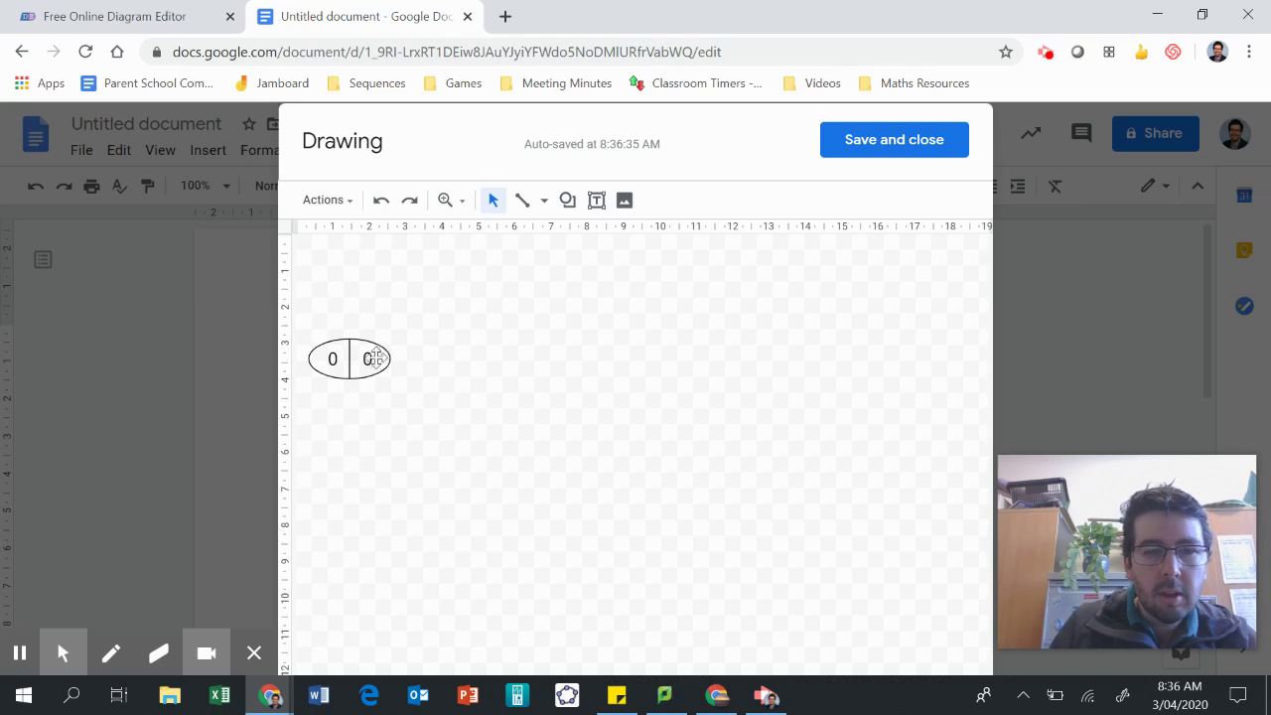
{"action": "left_click", "coordinate": [370, 361]}
{"action": "key", "text": "BackSpace"}
{"action": "type", "text": "1"}
{"action": "key", "text": "Return"}
{"action": "type", "text": "2"}
{"action": "left_click", "coordinate": [444, 386]}
- Widen the right text box and nudge the left '0' box into place
{"action": "left_click", "coordinate": [368, 358]}
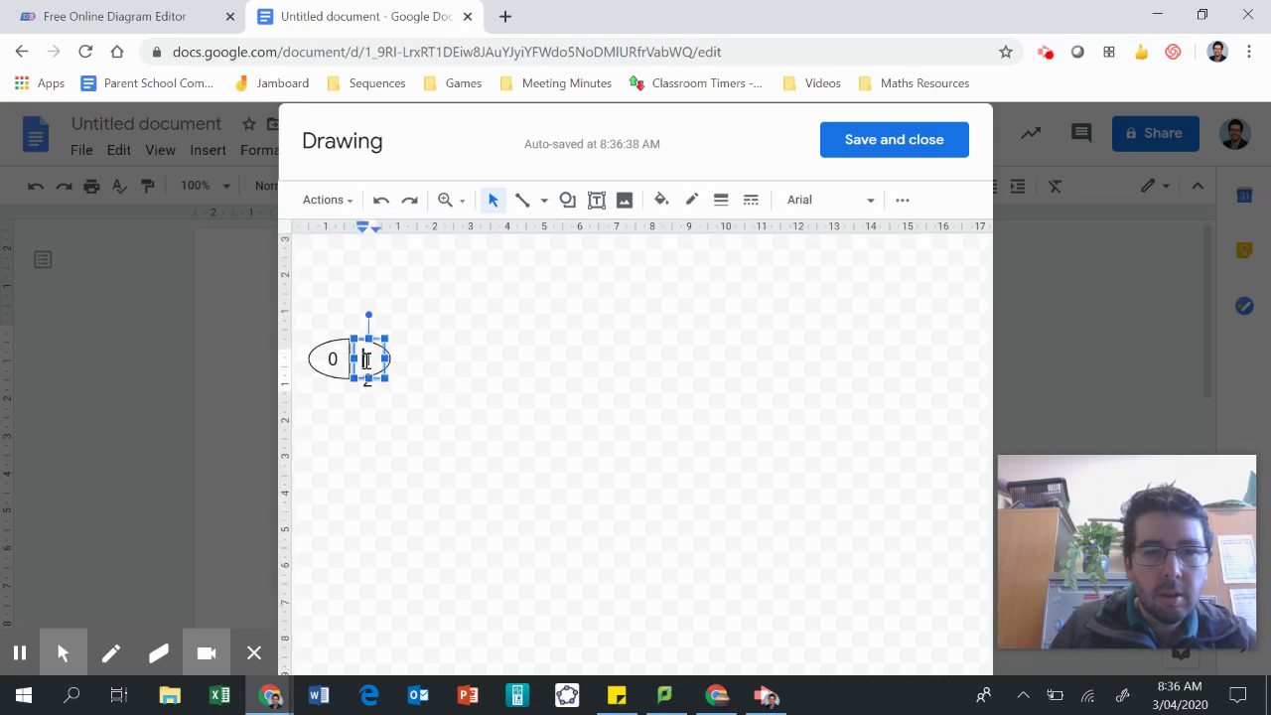
{"action": "left_click", "coordinate": [392, 364]}
{"action": "left_click", "coordinate": [368, 358]}
{"action": "left_click_drag", "start_coordinate": [384, 359], "coordinate": [402, 358]}
{"action": "left_click", "coordinate": [365, 334]}
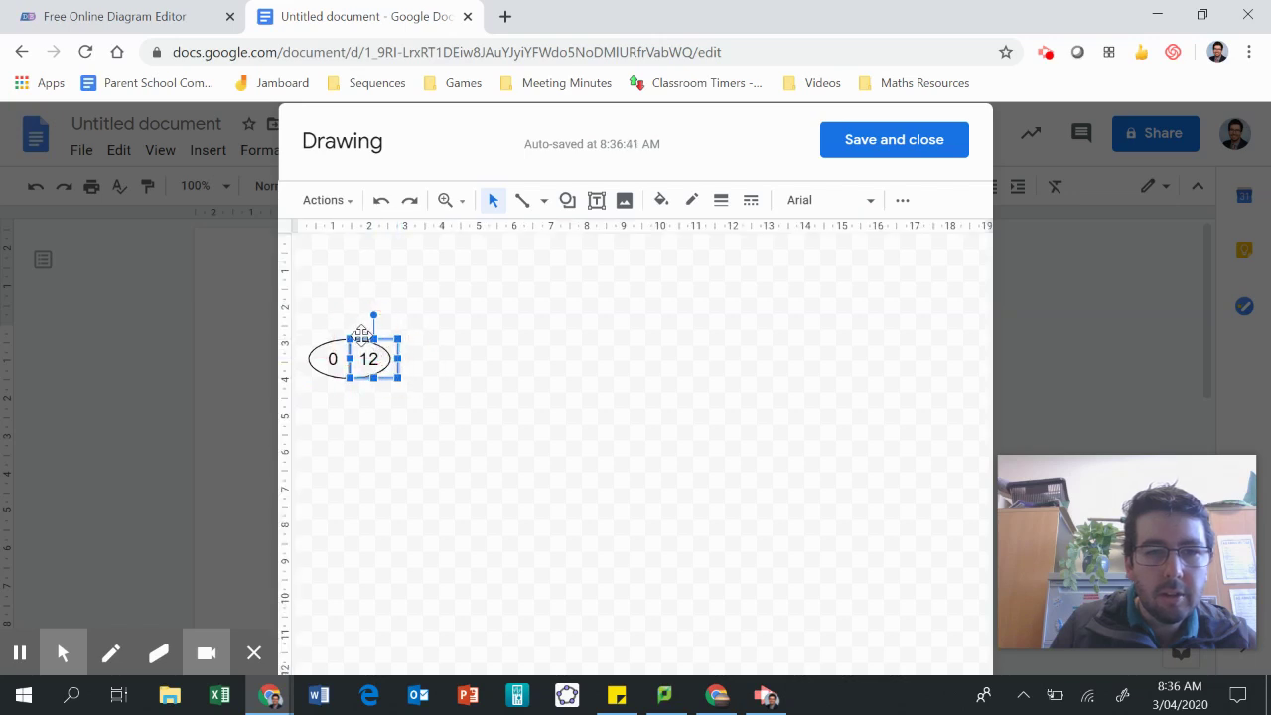
{"action": "left_click", "coordinate": [331, 342]}
{"action": "mouse_move", "coordinate": [333, 343]}
{"action": "left_mouse_down"}
{"action": "mouse_move", "coordinate": [322, 337]}
{"action": "mouse_move", "coordinate": [349, 360]}
{"action": "mouse_move", "coordinate": [321, 341]}
{"action": "mouse_move", "coordinate": [335, 339]}
{"action": "left_mouse_up"}
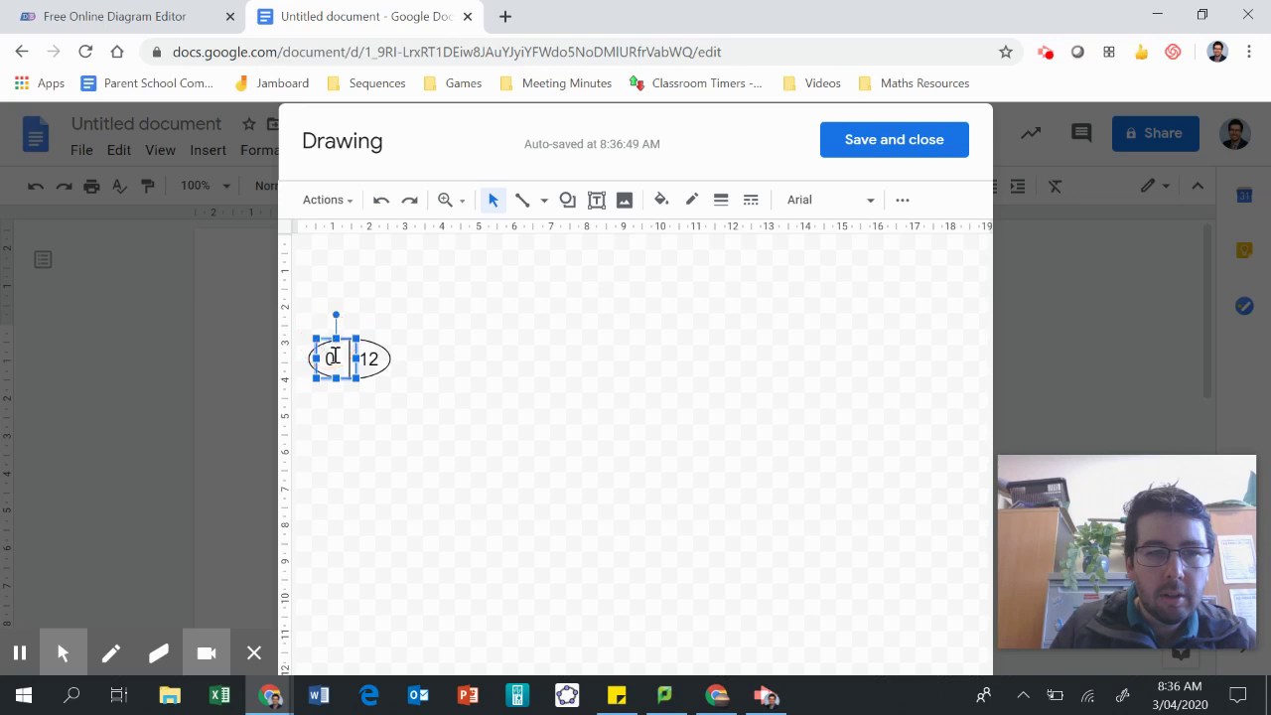
- Reset the values in both halves of the oval to 0
{"action": "double_click", "coordinate": [317, 357]}
{"action": "type", "text": "12"}
{"action": "left_click", "coordinate": [372, 421]}
{"action": "left_click", "coordinate": [338, 358]}
{"action": "double_click", "coordinate": [340, 357]}
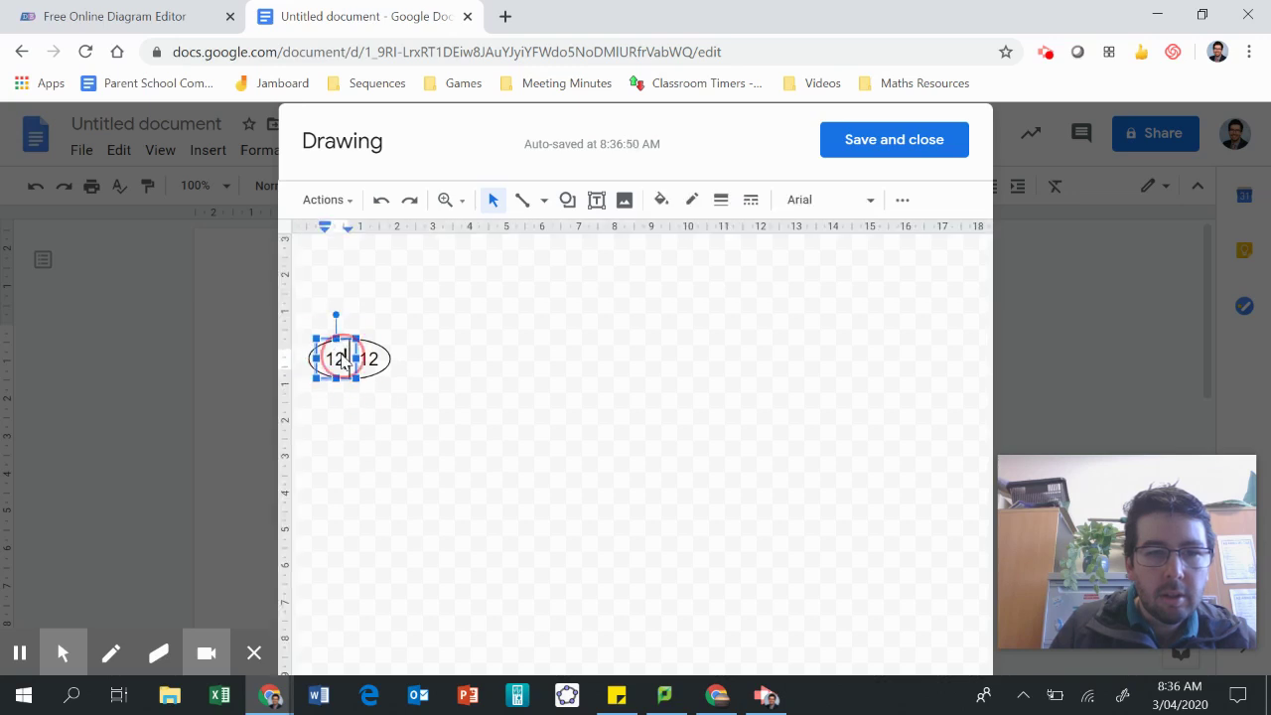
{"action": "type", "text": "0"}
{"action": "double_click", "coordinate": [373, 358]}
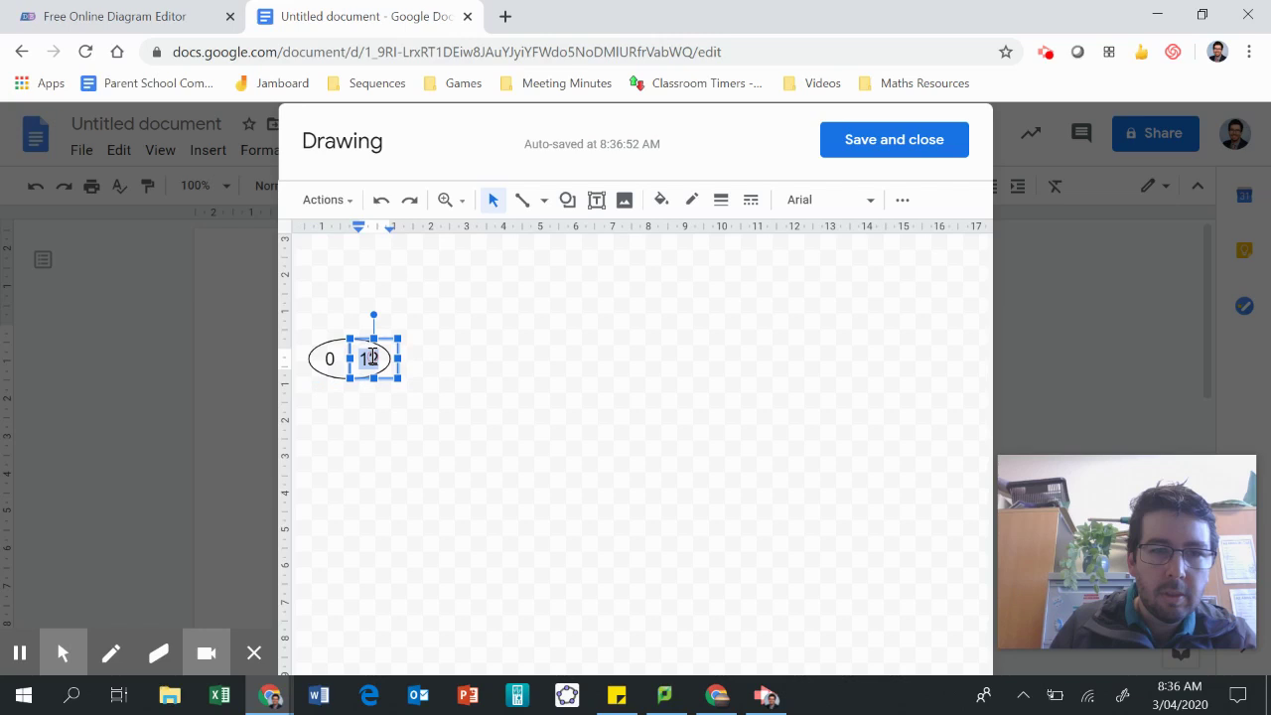
{"action": "type", "text": "0"}
{"action": "left_click", "coordinate": [417, 433]}
- Box-select the oval together with its two value text boxes
{"action": "left_click_drag", "start_coordinate": [453, 312], "coordinate": [303, 435]}
{"action": "left_click", "coordinate": [392, 457]}
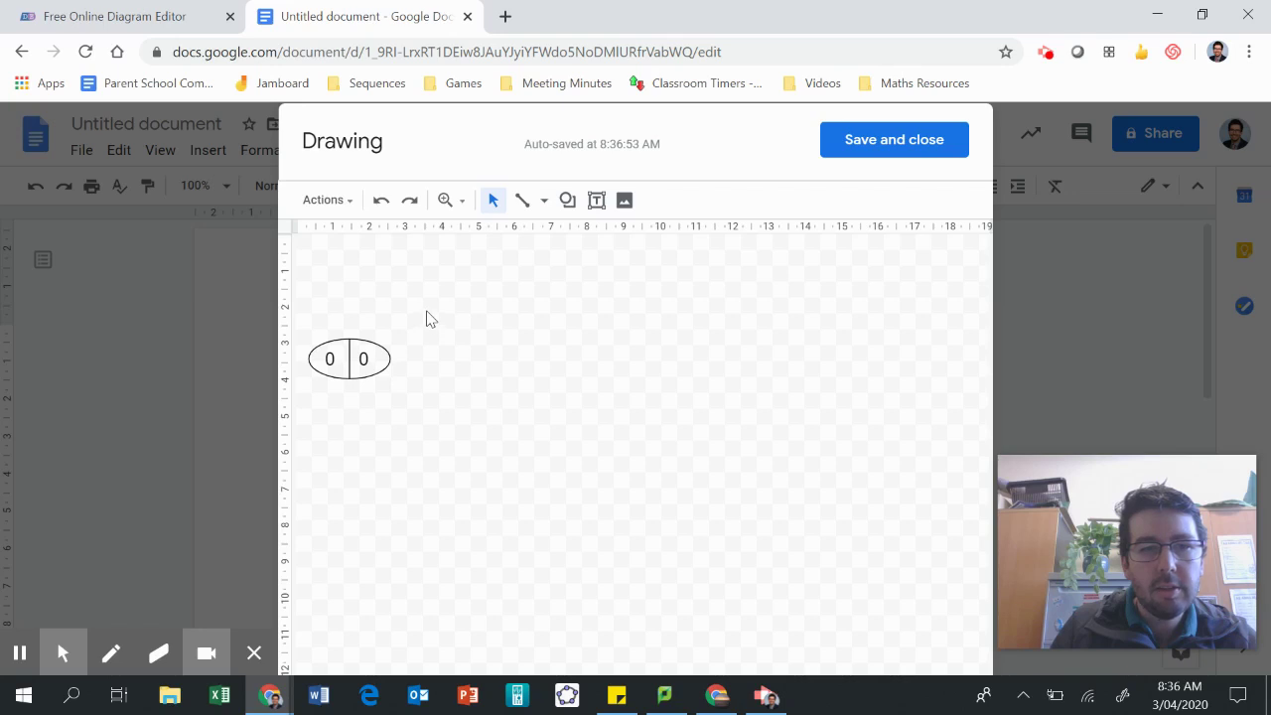
{"action": "left_click_drag", "start_coordinate": [428, 316], "coordinate": [308, 429]}
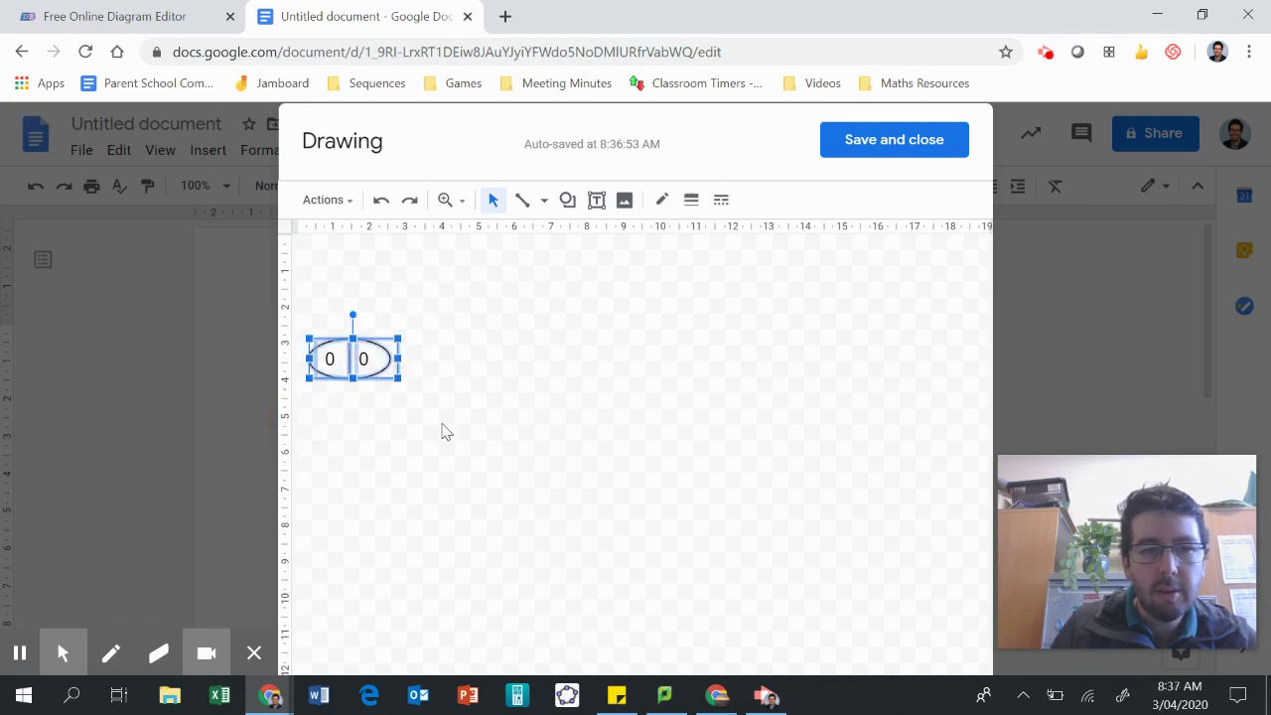
- Paste two copies of the split oval, one lower-right of the first and one at the top
{"action": "left_click", "coordinate": [428, 450]}
{"action": "key", "text": "ctrl+v"}
{"action": "left_click_drag", "start_coordinate": [383, 385], "coordinate": [556, 432]}
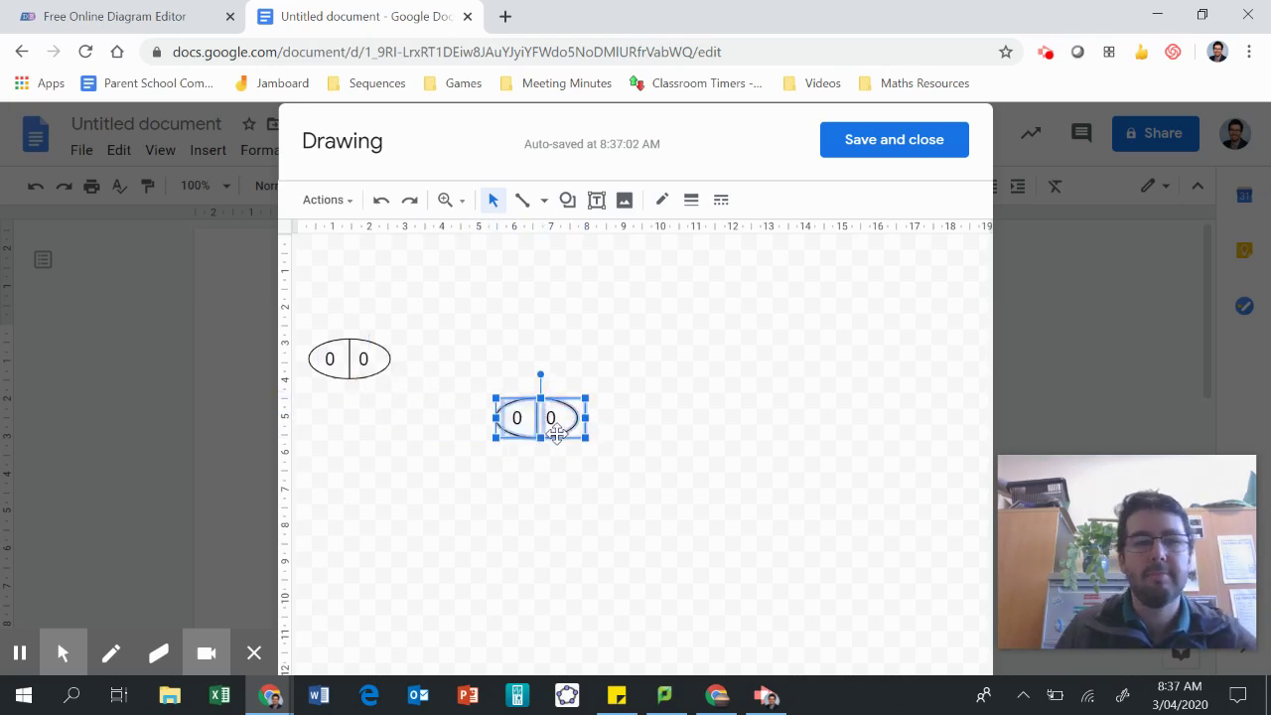
{"action": "left_click", "coordinate": [618, 513]}
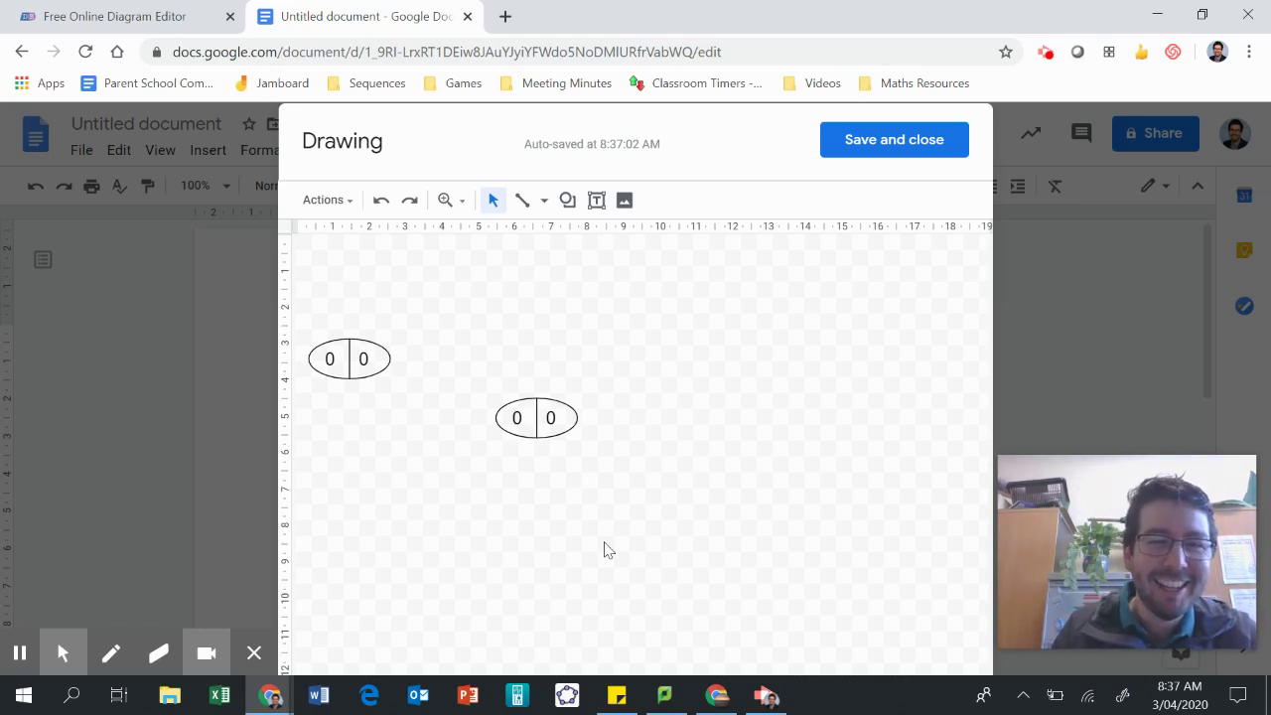
{"action": "key", "text": "ctrl+v"}
{"action": "left_click_drag", "start_coordinate": [408, 406], "coordinate": [554, 314]}
{"action": "left_click", "coordinate": [662, 373]}
- Paste two more copies, placing them at the upper right and the far right
{"action": "key", "text": "ctrl+v"}
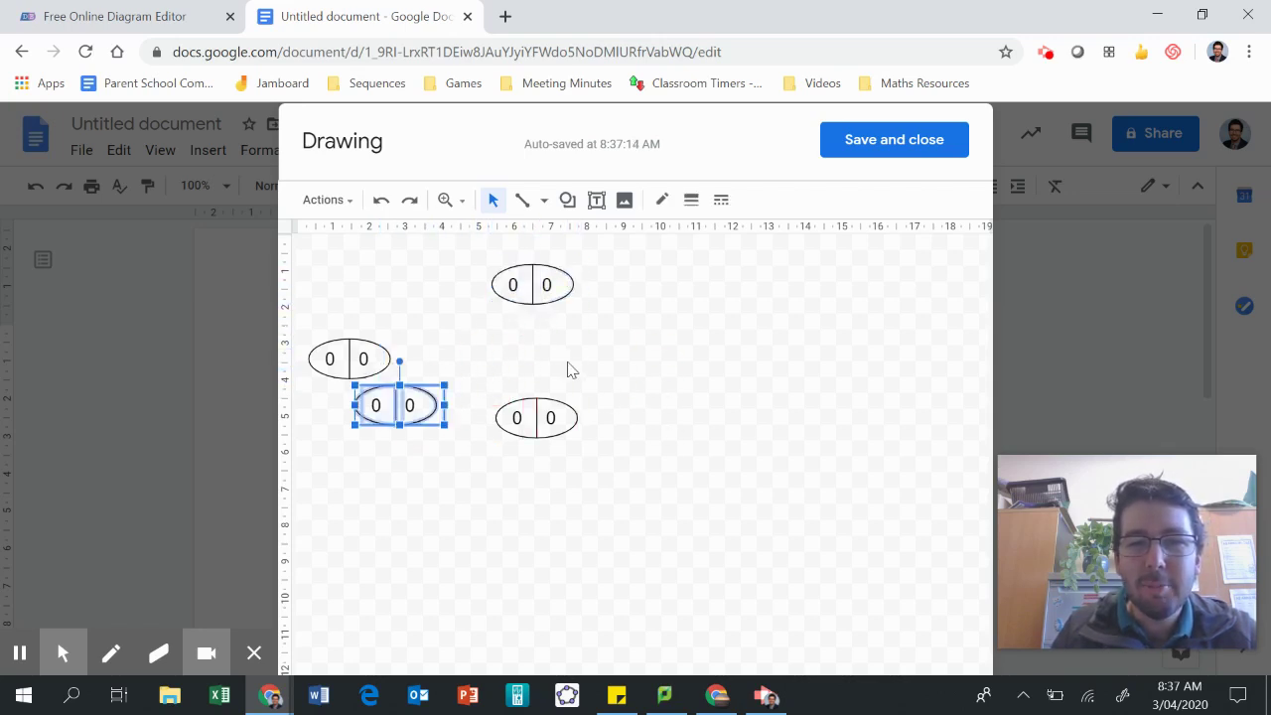
{"action": "left_click_drag", "start_coordinate": [427, 425], "coordinate": [728, 315]}
{"action": "left_click", "coordinate": [750, 501]}
{"action": "key", "text": "ctrl+v"}
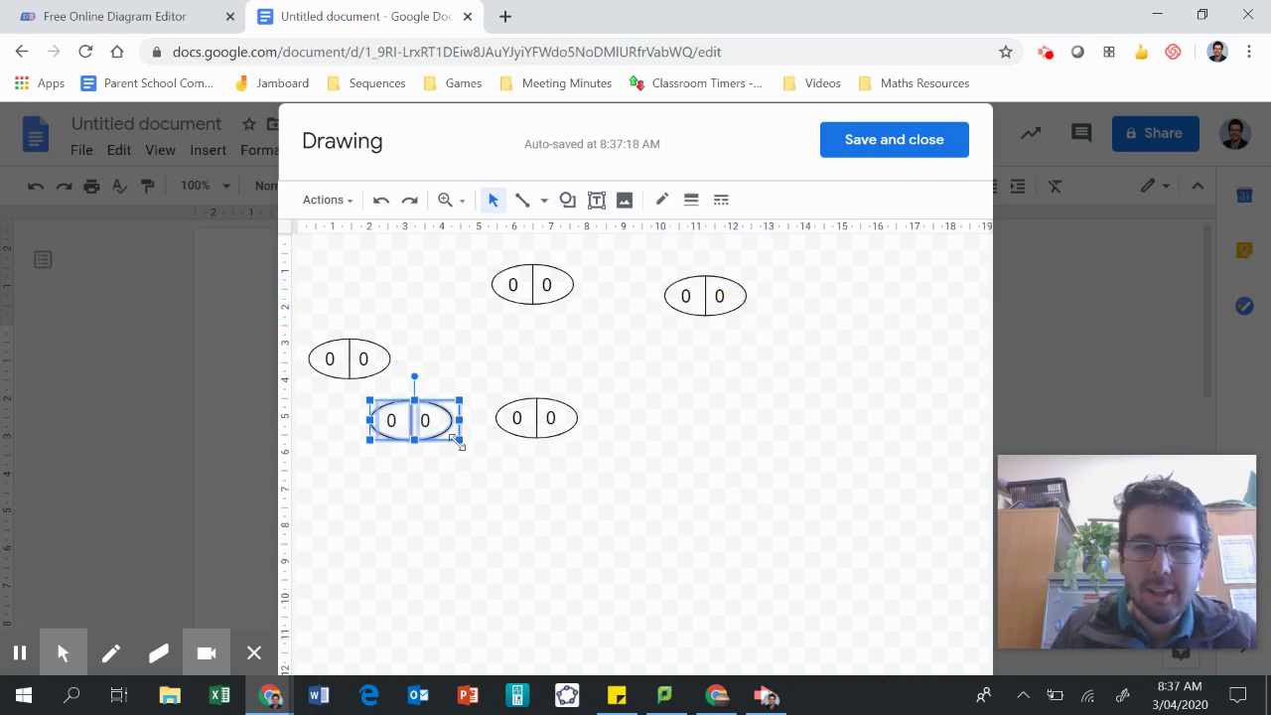
{"action": "left_click_drag", "start_coordinate": [438, 437], "coordinate": [914, 380]}
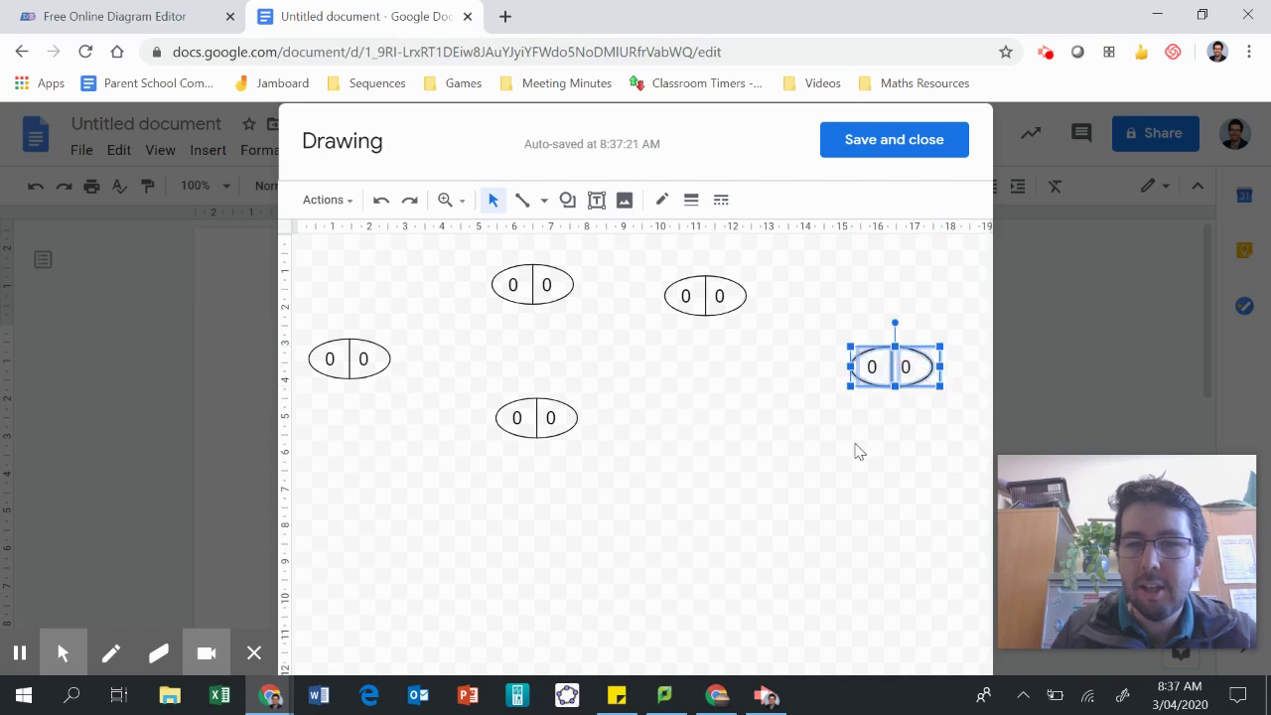
{"action": "left_click", "coordinate": [821, 413]}
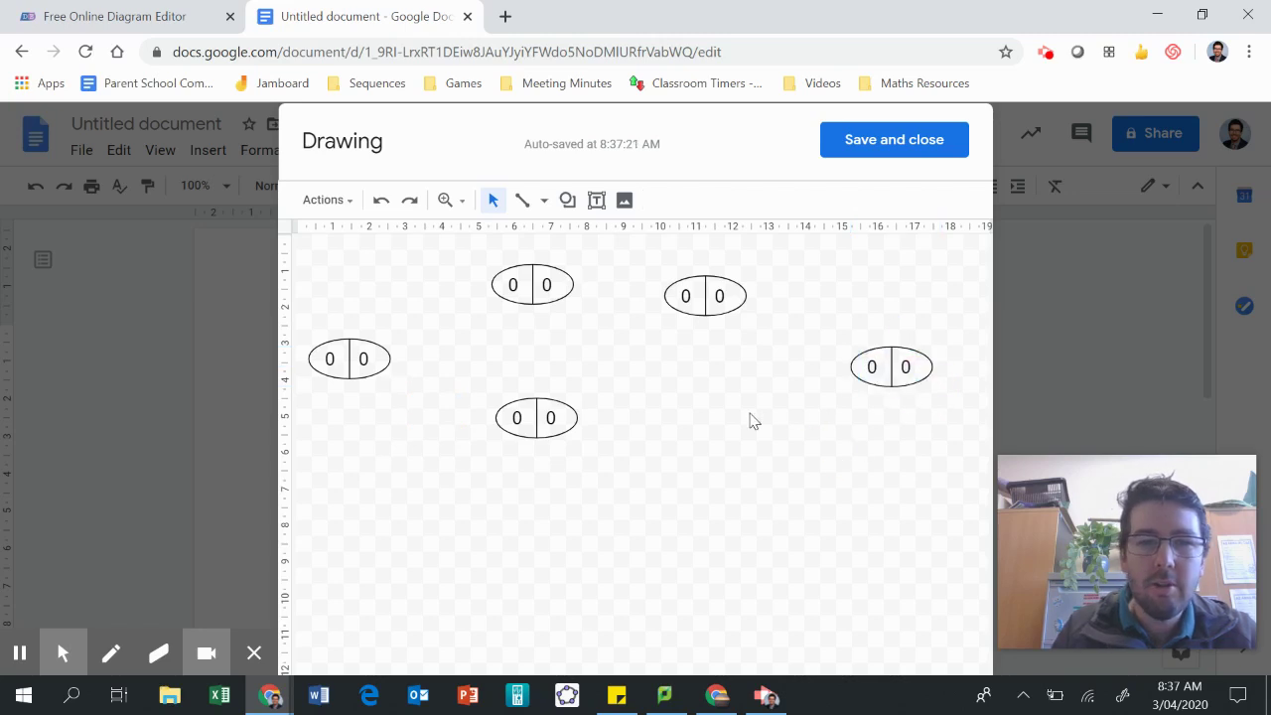
- Draw arrows from the left oval to the top oval, top to upper right, and upper right to far right
{"action": "left_click", "coordinate": [544, 201]}
{"action": "left_click", "coordinate": [570, 270]}
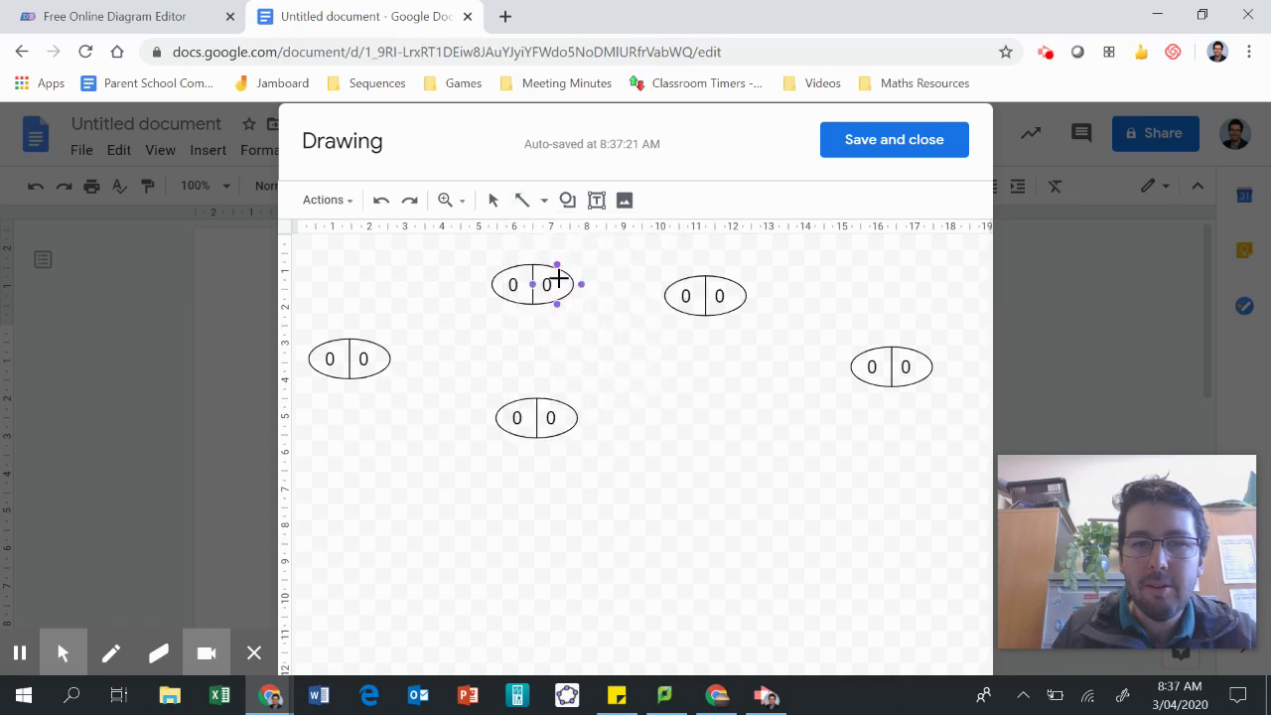
{"action": "left_click_drag", "start_coordinate": [372, 339], "coordinate": [478, 295]}
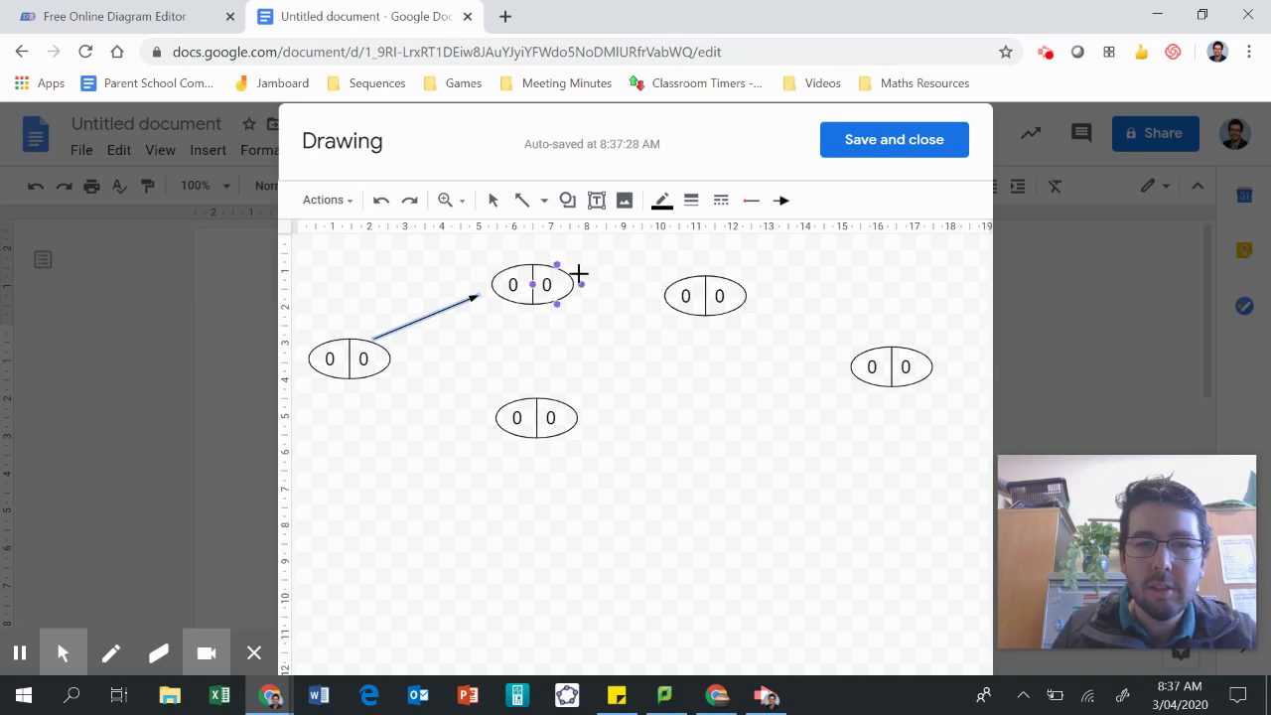
{"action": "left_click_drag", "start_coordinate": [581, 283], "coordinate": [649, 287]}
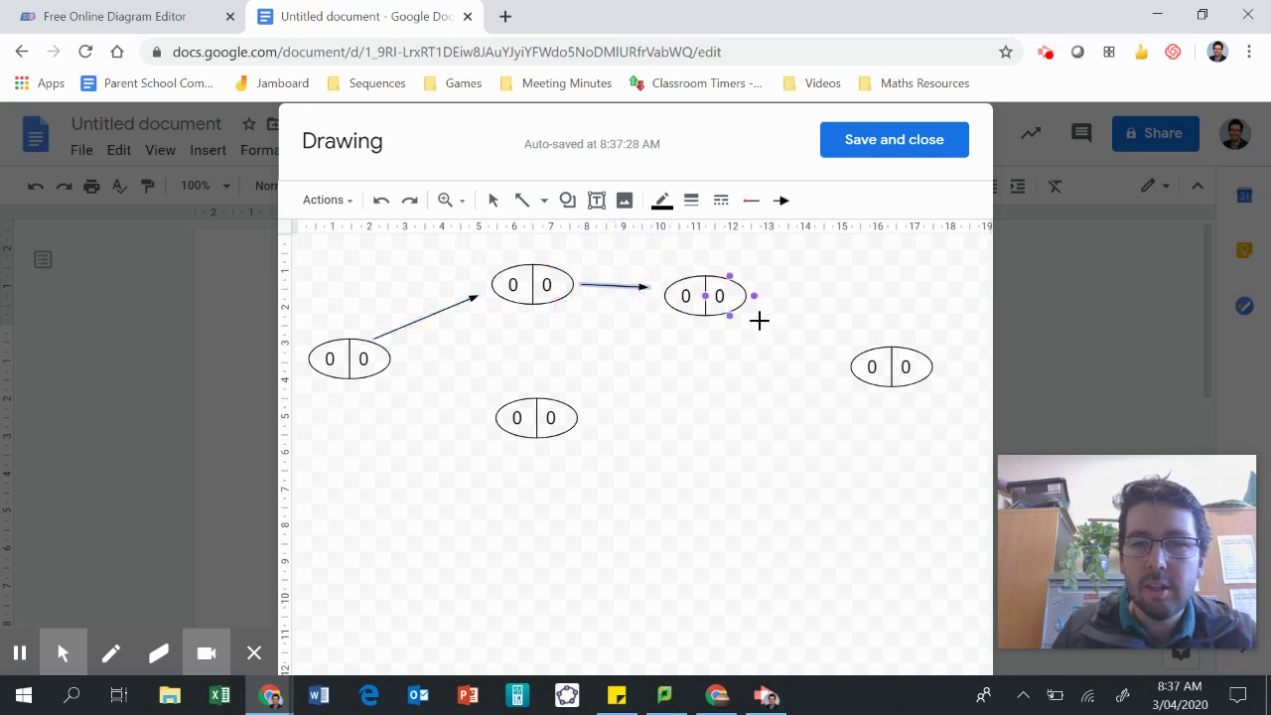
{"action": "left_click_drag", "start_coordinate": [733, 315], "coordinate": [842, 354]}
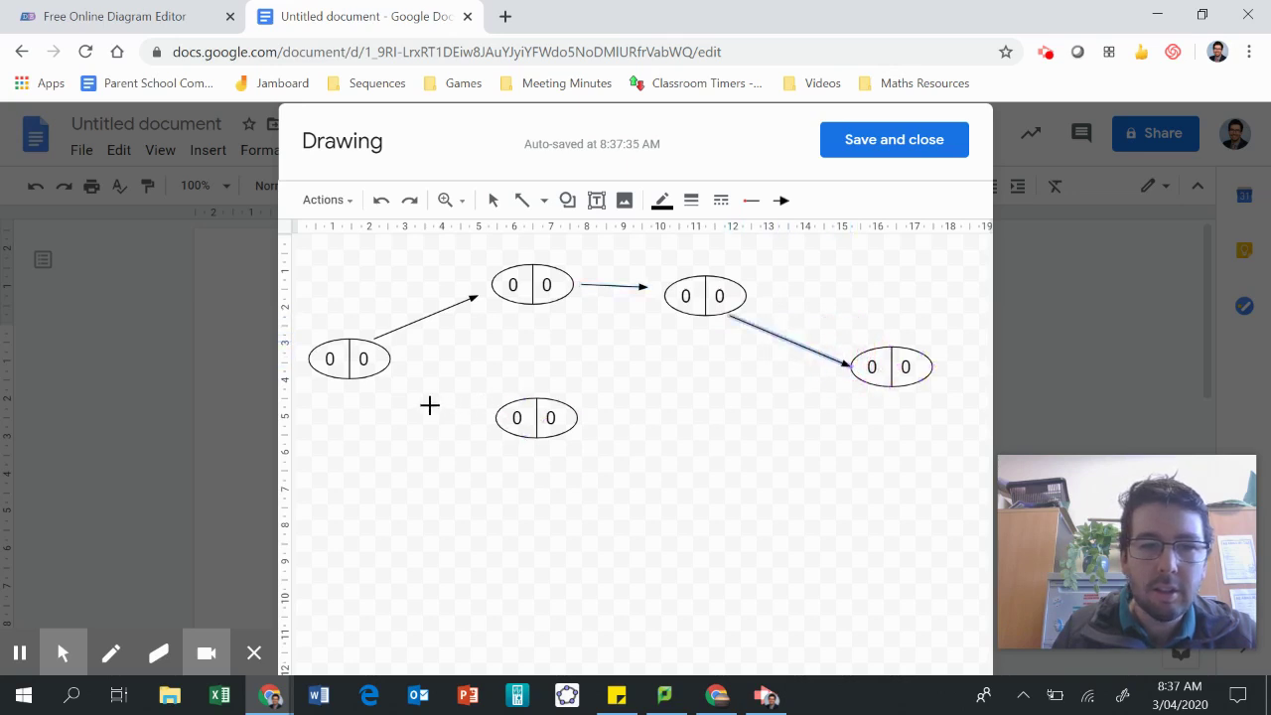
- Draw an arrow from the left oval to the bottom oval, undoing a bad bottom-to-right arrow
{"action": "left_click_drag", "start_coordinate": [373, 379], "coordinate": [479, 407]}
{"action": "left_click_drag", "start_coordinate": [594, 418], "coordinate": [811, 392]}
{"action": "left_click", "coordinate": [544, 201]}
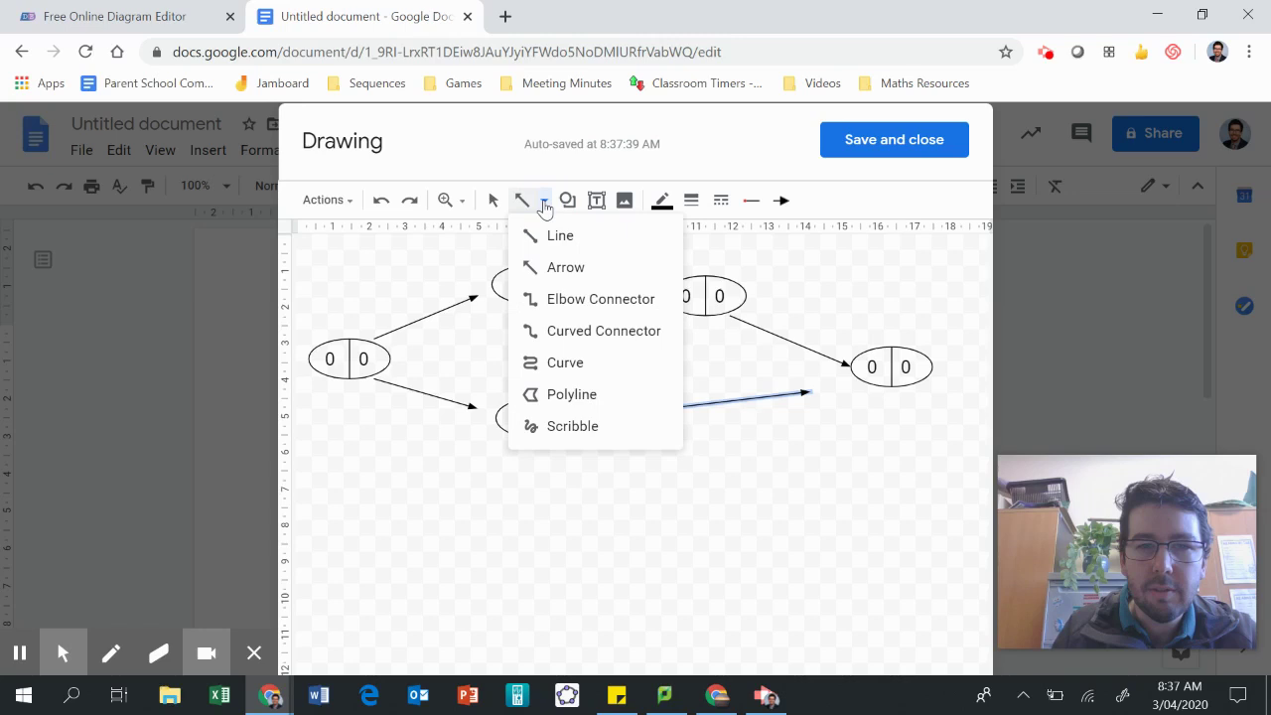
{"action": "left_click", "coordinate": [578, 265]}
{"action": "key", "text": "ctrl+z"}
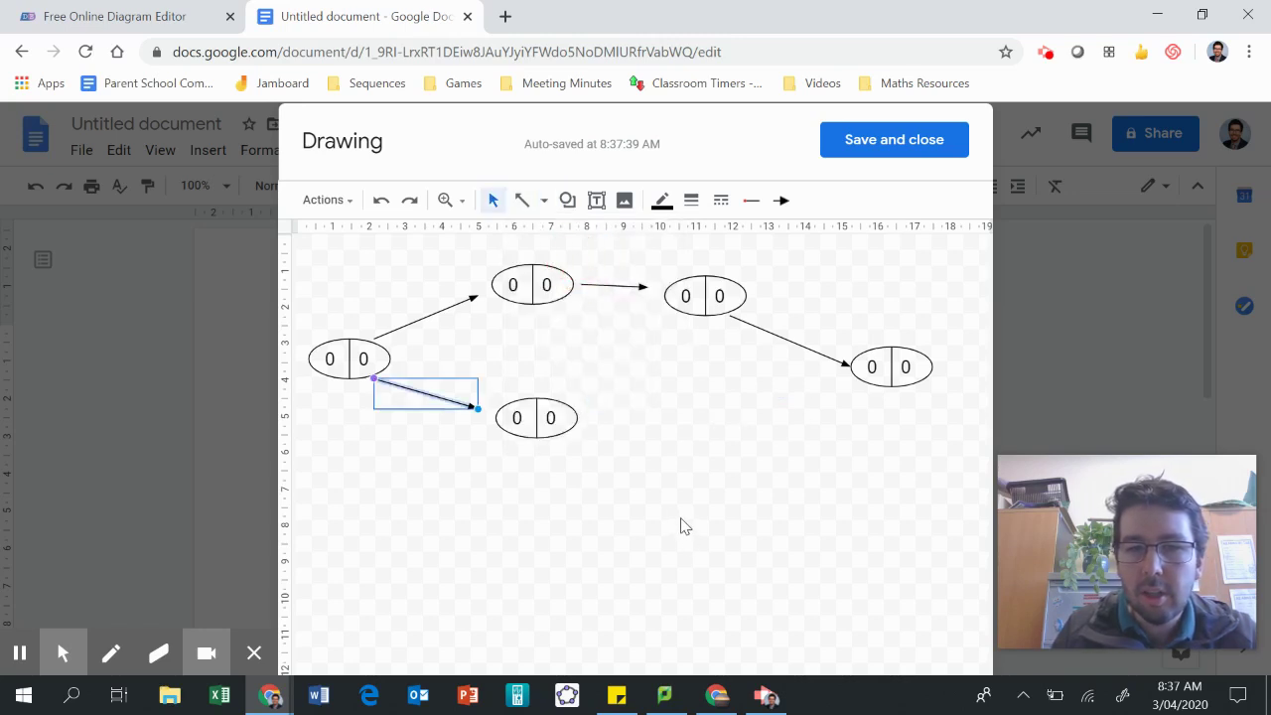
- Duplicate an arrow and move the copy between the bottom oval and the far right oval
{"action": "left_click", "coordinate": [590, 517]}
{"action": "key", "text": "ctrl+v"}
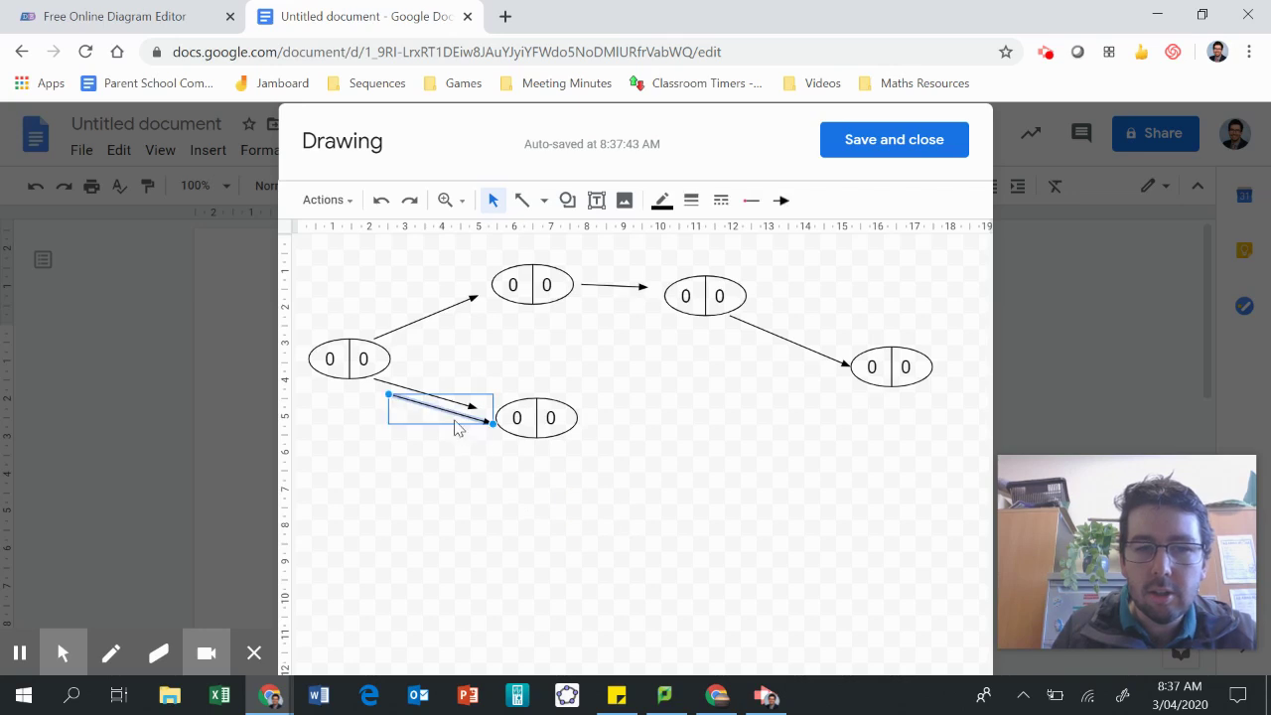
{"action": "left_click_drag", "start_coordinate": [454, 406], "coordinate": [636, 447]}
{"action": "left_click", "coordinate": [497, 500]}
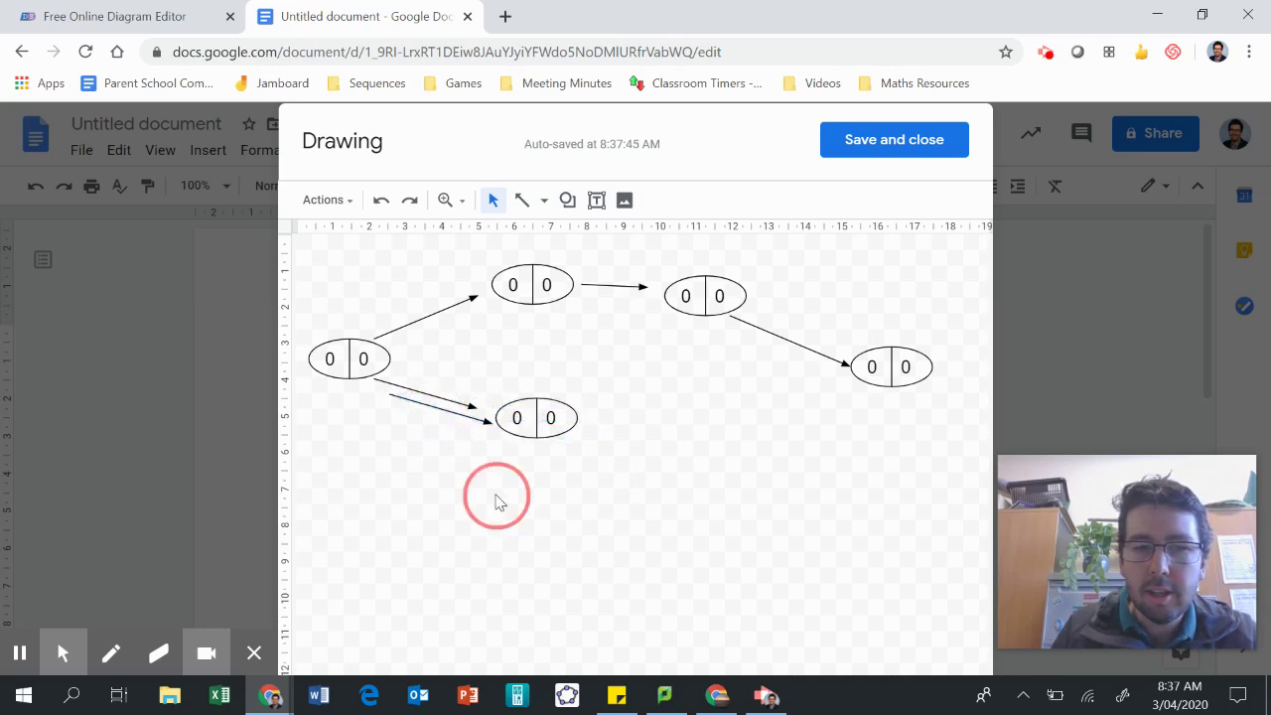
{"action": "left_click_drag", "start_coordinate": [460, 417], "coordinate": [829, 386]}
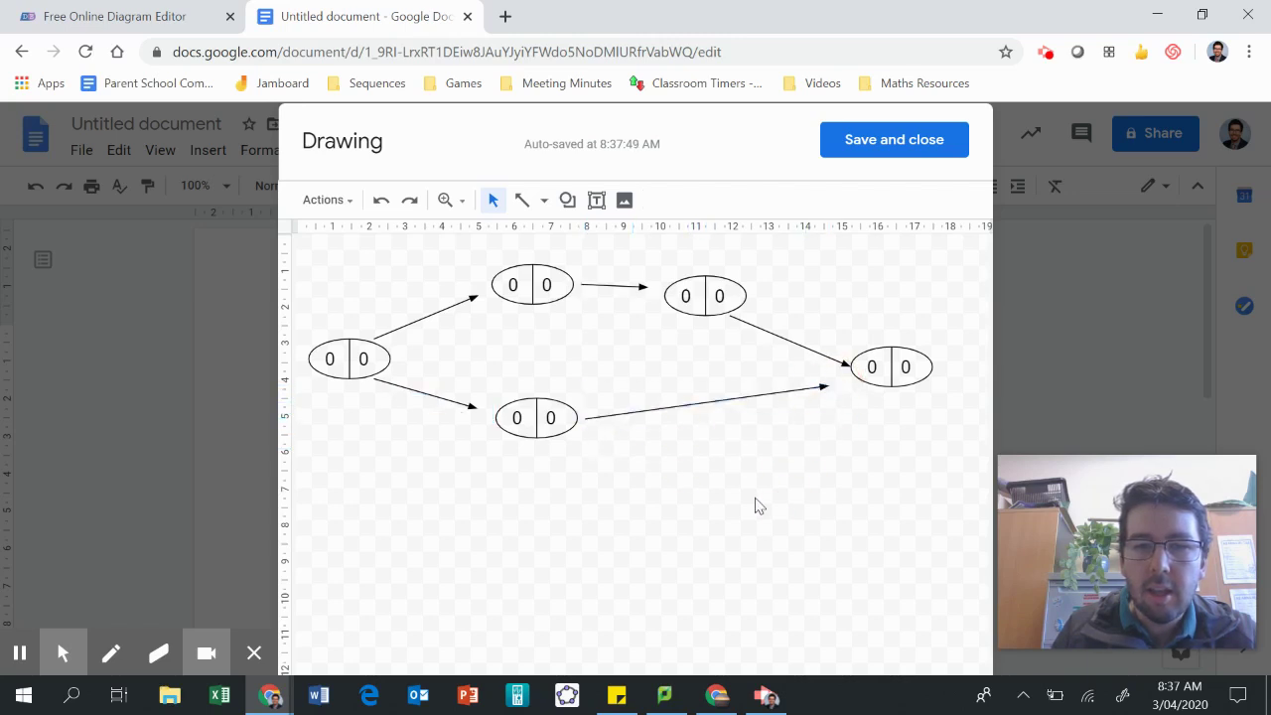
{"action": "left_click", "coordinate": [567, 200]}
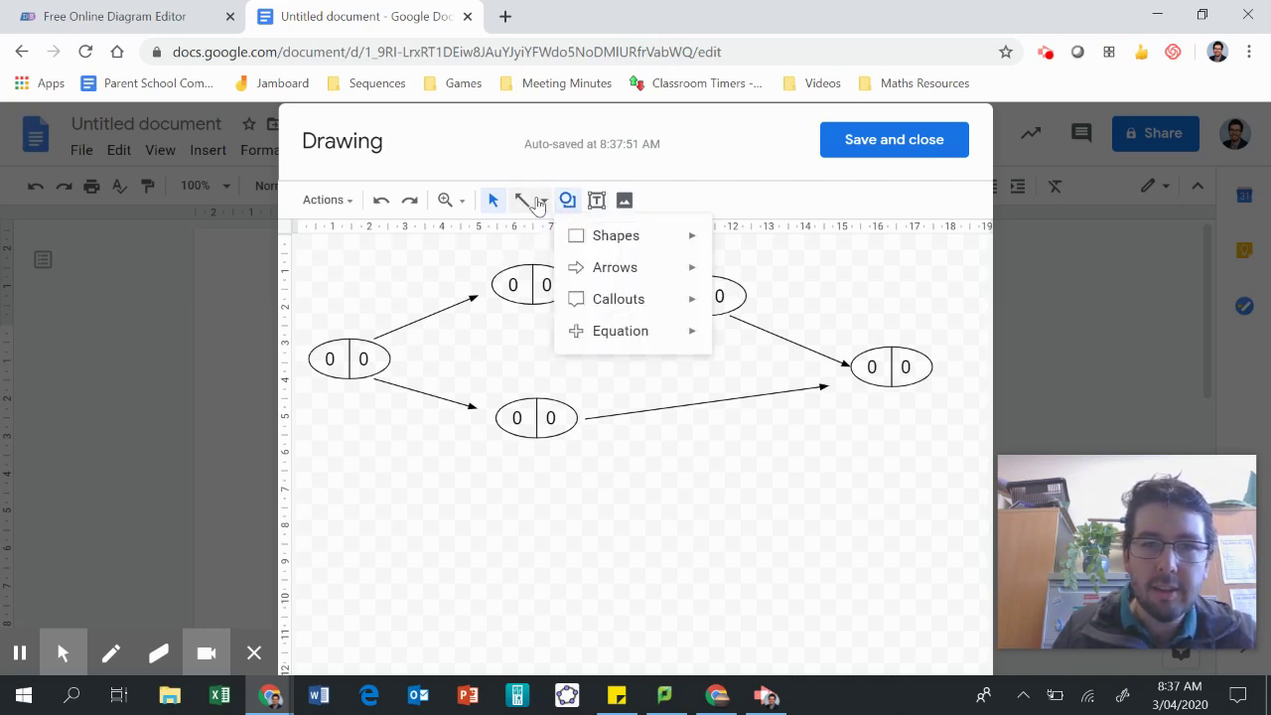
{"action": "left_click", "coordinate": [545, 200]}
{"action": "left_click", "coordinate": [570, 273]}
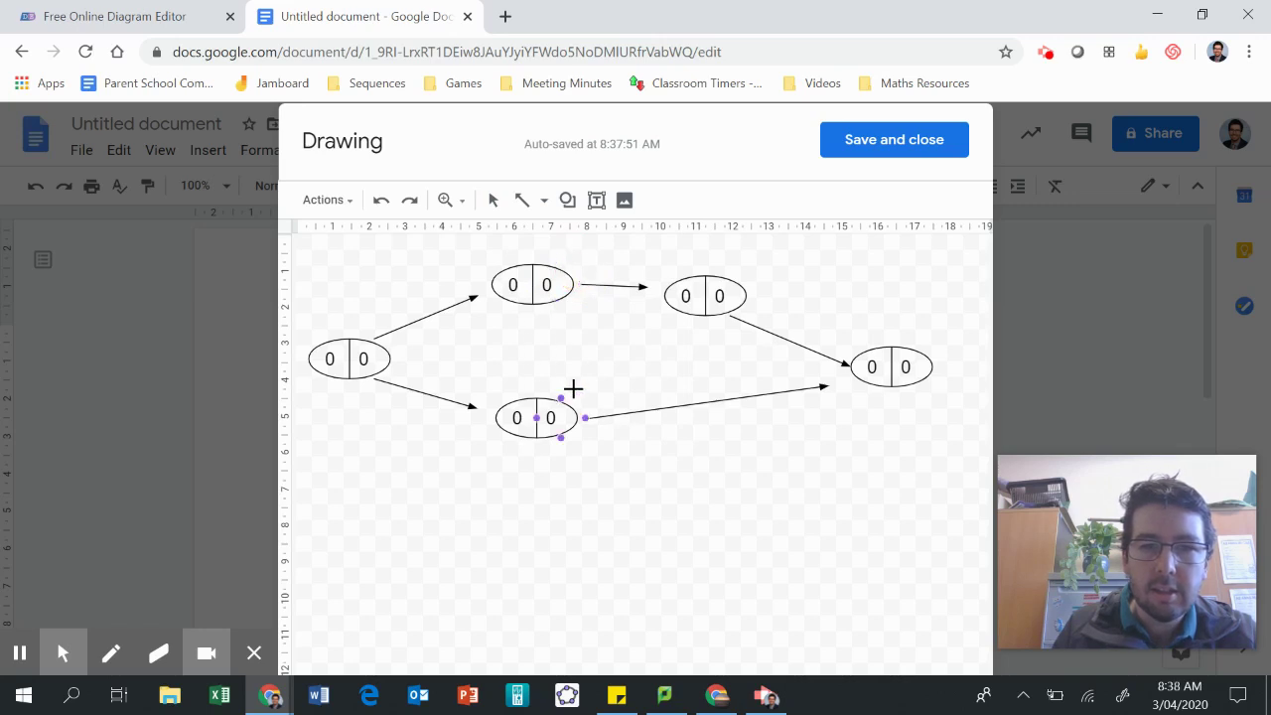
- Draw an arrow from the bottom oval up to the upper right oval and make it dashed
{"action": "left_click_drag", "start_coordinate": [562, 397], "coordinate": [666, 324]}
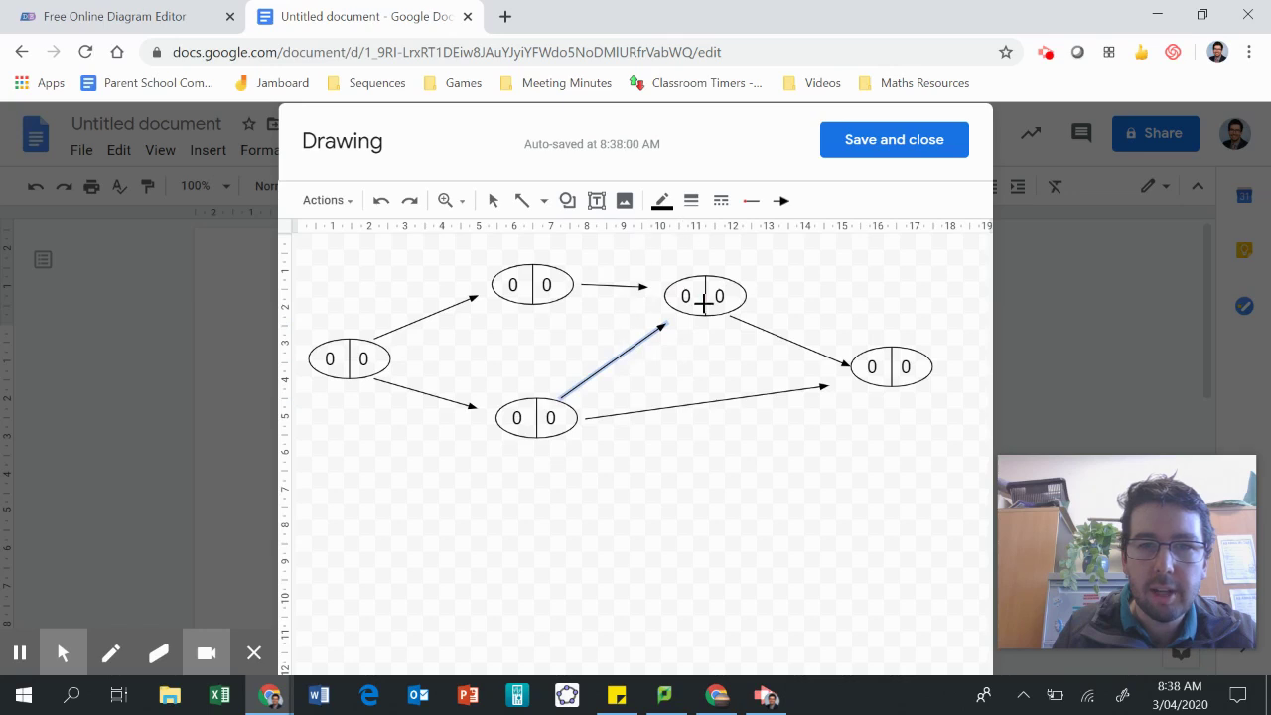
{"action": "left_click", "coordinate": [493, 200]}
{"action": "left_click", "coordinate": [632, 362]}
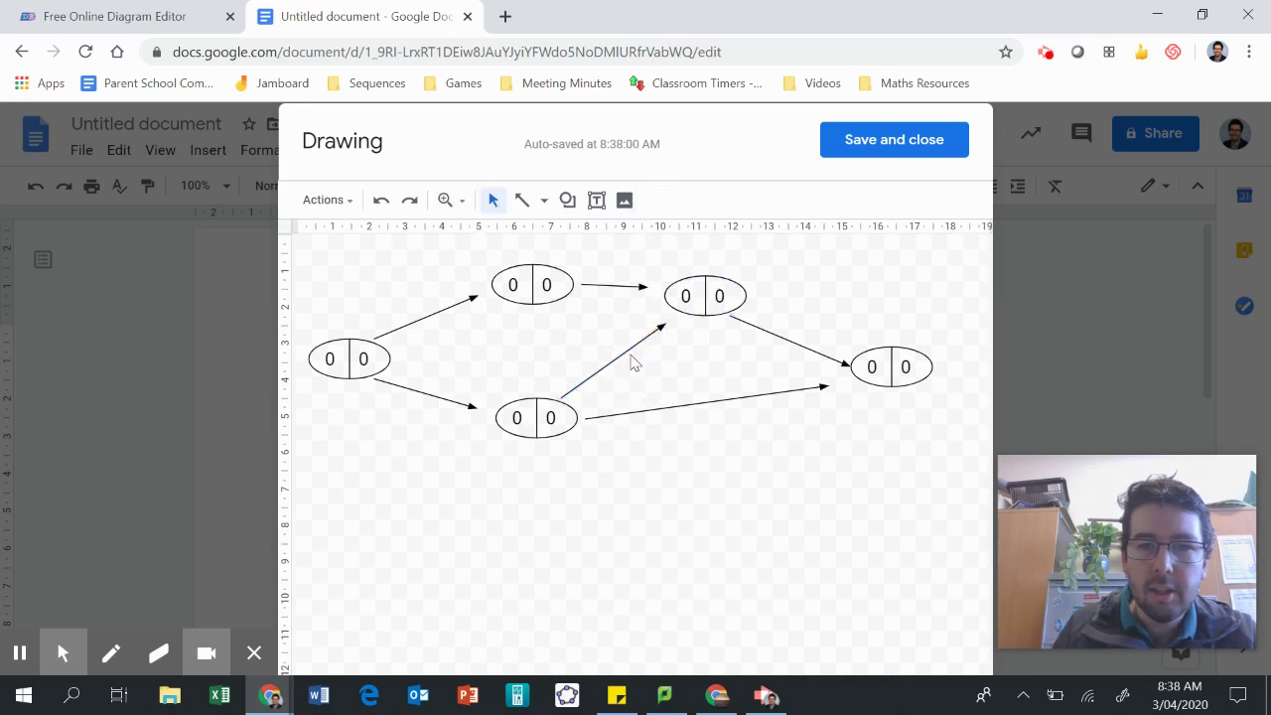
{"action": "left_click", "coordinate": [632, 360]}
{"action": "left_click", "coordinate": [690, 199]}
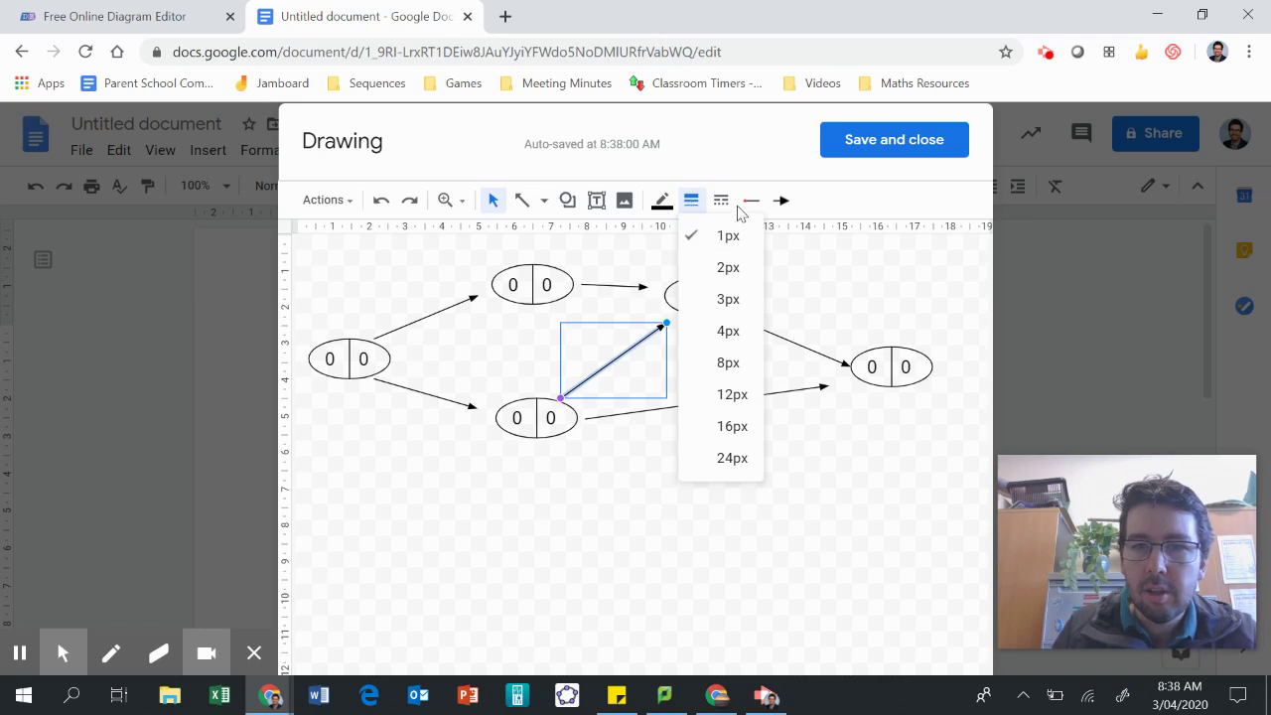
{"action": "left_click", "coordinate": [721, 200]}
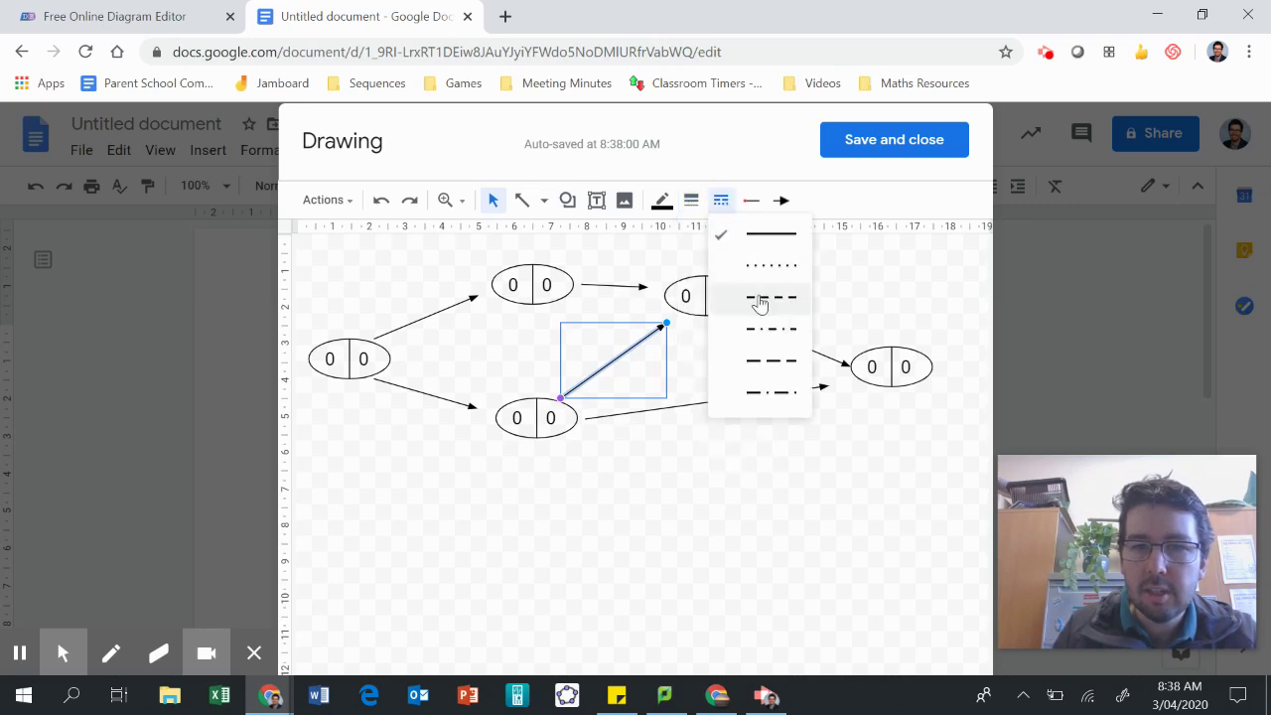
{"action": "left_click", "coordinate": [766, 265]}
{"action": "left_click", "coordinate": [708, 200]}
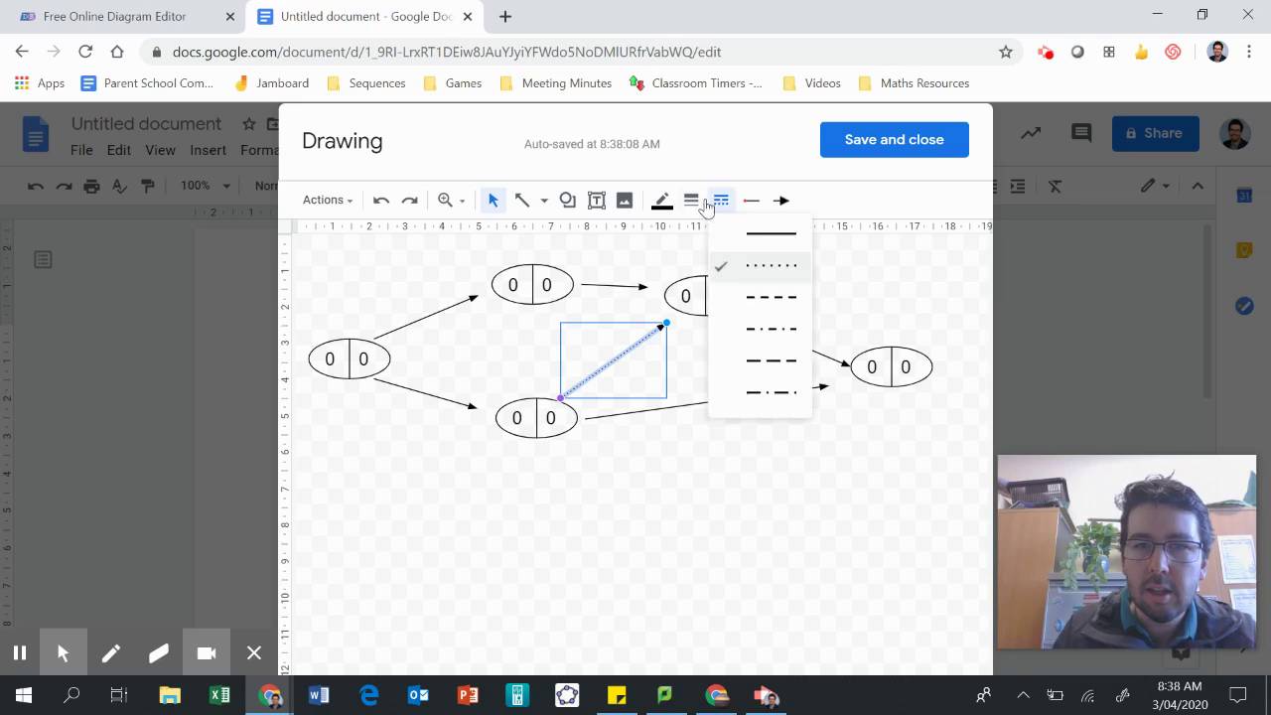
{"action": "left_click", "coordinate": [785, 298]}
{"action": "left_click", "coordinate": [746, 519]}
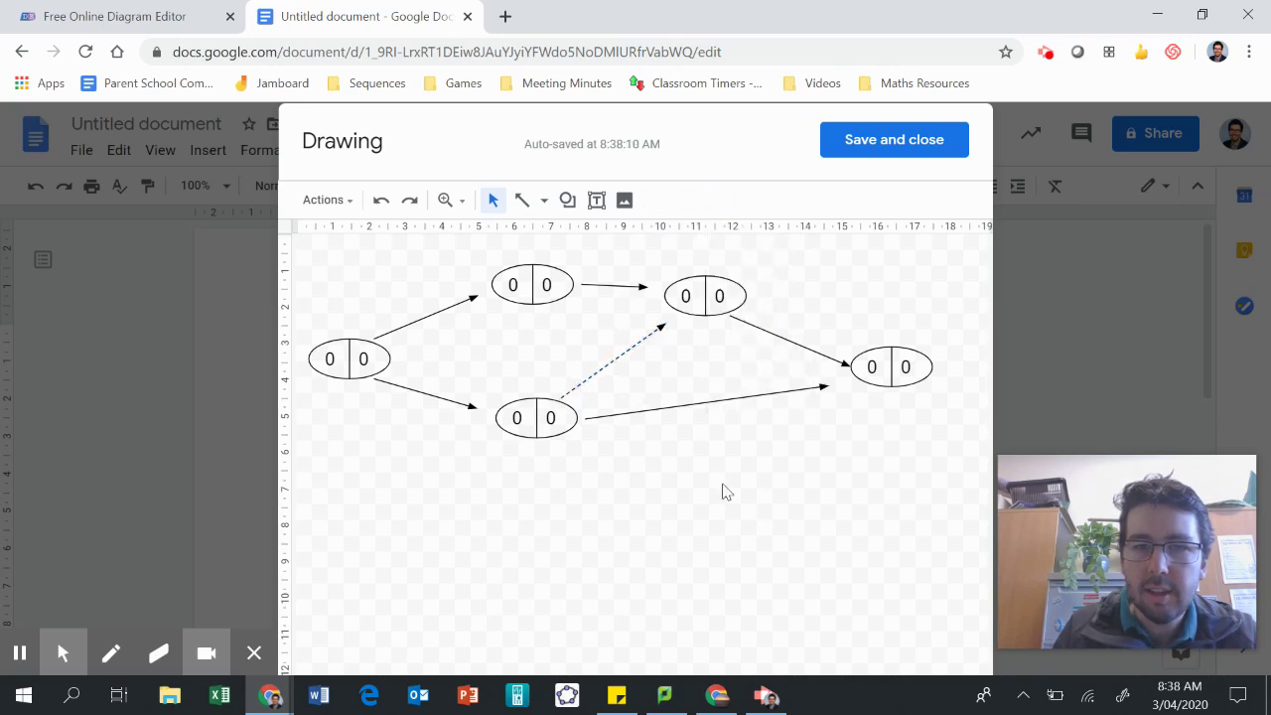
- Add a two-line 'A' / '5' label beside the first arrow, tilted to match it
{"action": "left_click", "coordinate": [596, 200]}
{"action": "left_click_drag", "start_coordinate": [400, 294], "coordinate": [454, 354]}
{"action": "type", "text": "A"}
{"action": "left_click_drag", "start_coordinate": [420, 289], "coordinate": [422, 281]}
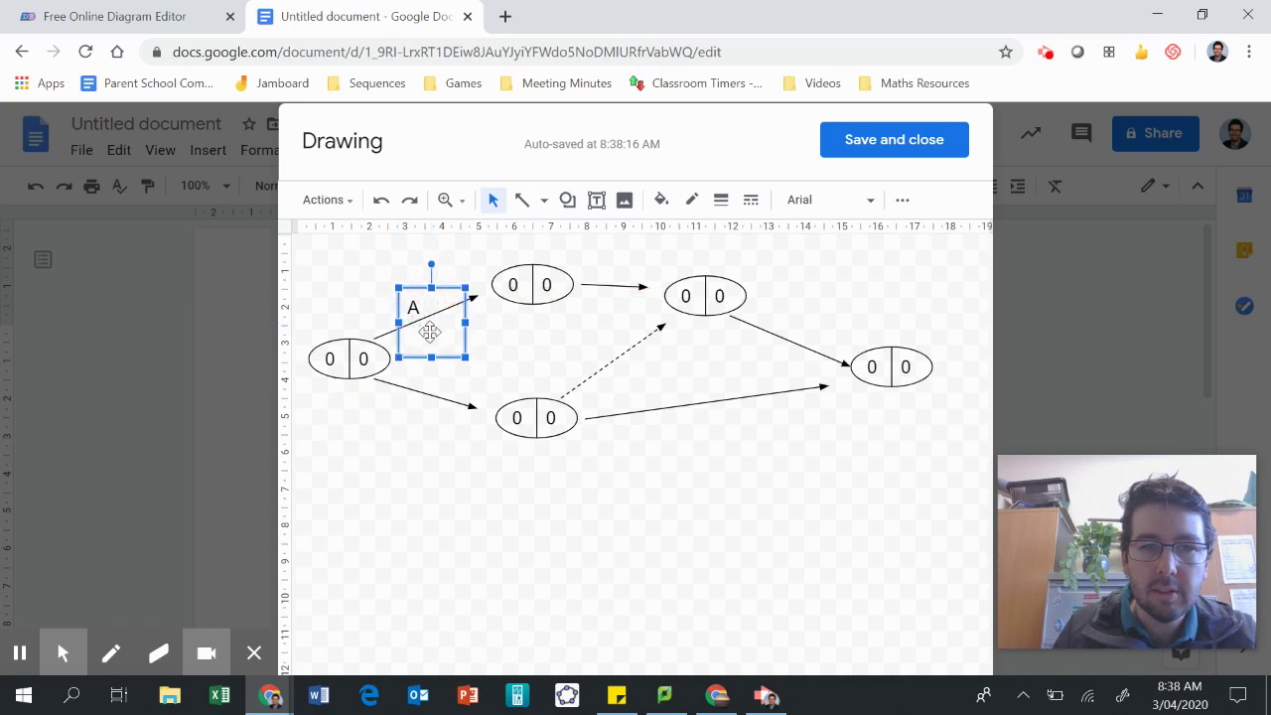
{"action": "left_click", "coordinate": [417, 308]}
{"action": "key", "text": "Return"}
{"action": "key", "text": "Return"}
{"action": "type", "text": "5"}
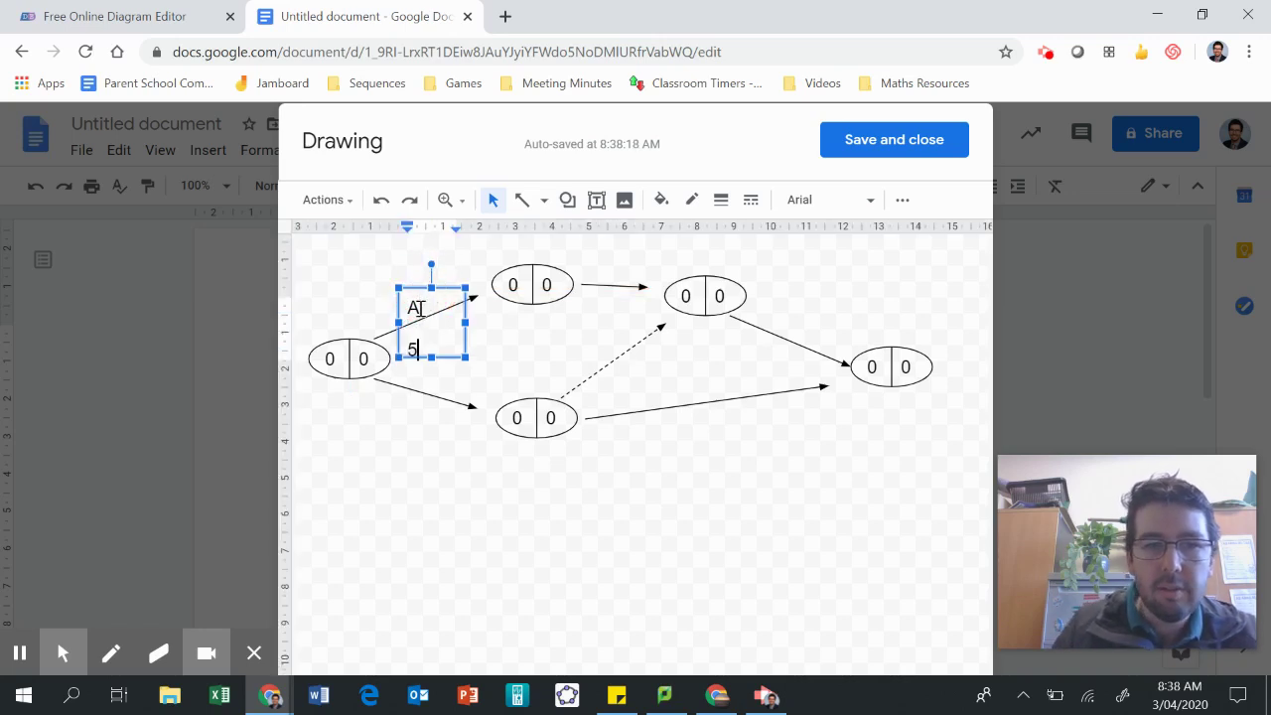
{"action": "left_click_drag", "start_coordinate": [420, 289], "coordinate": [425, 259]}
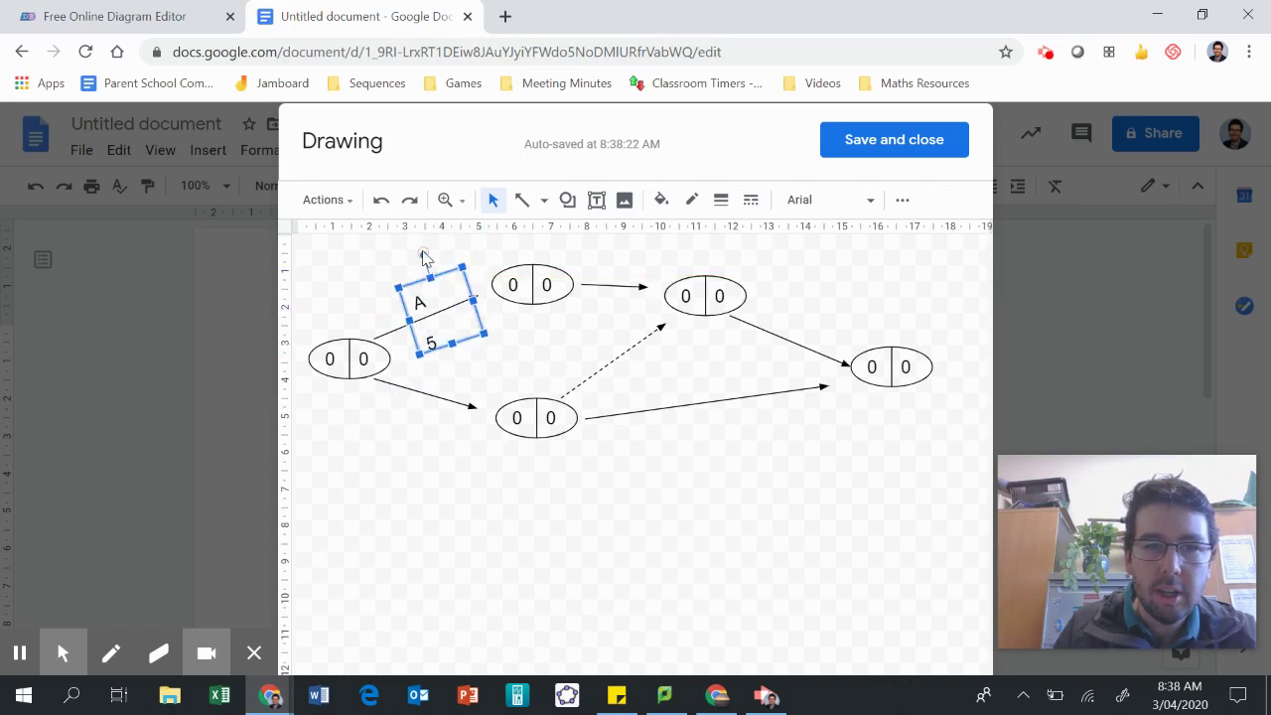
- Duplicate the A/5 label and undo the copy's misplaced move
{"action": "key", "text": "ctrl+d"}
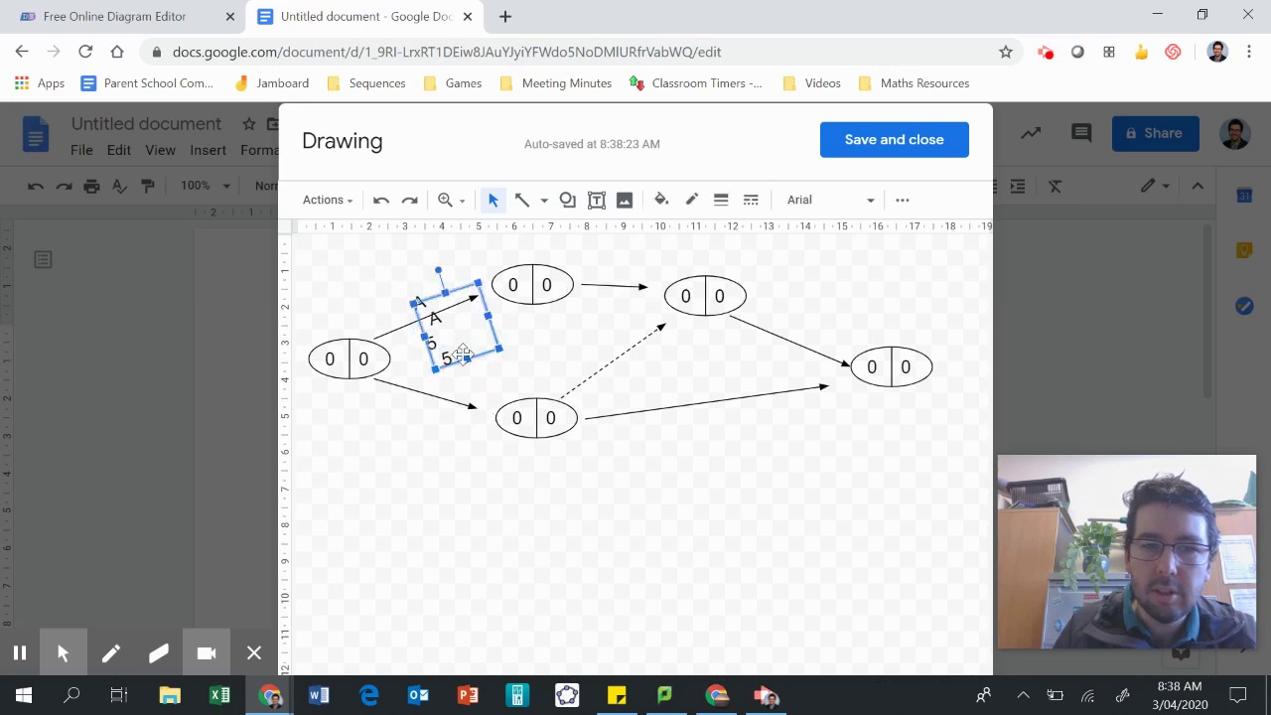
{"action": "left_click_drag", "start_coordinate": [468, 355], "coordinate": [629, 318]}
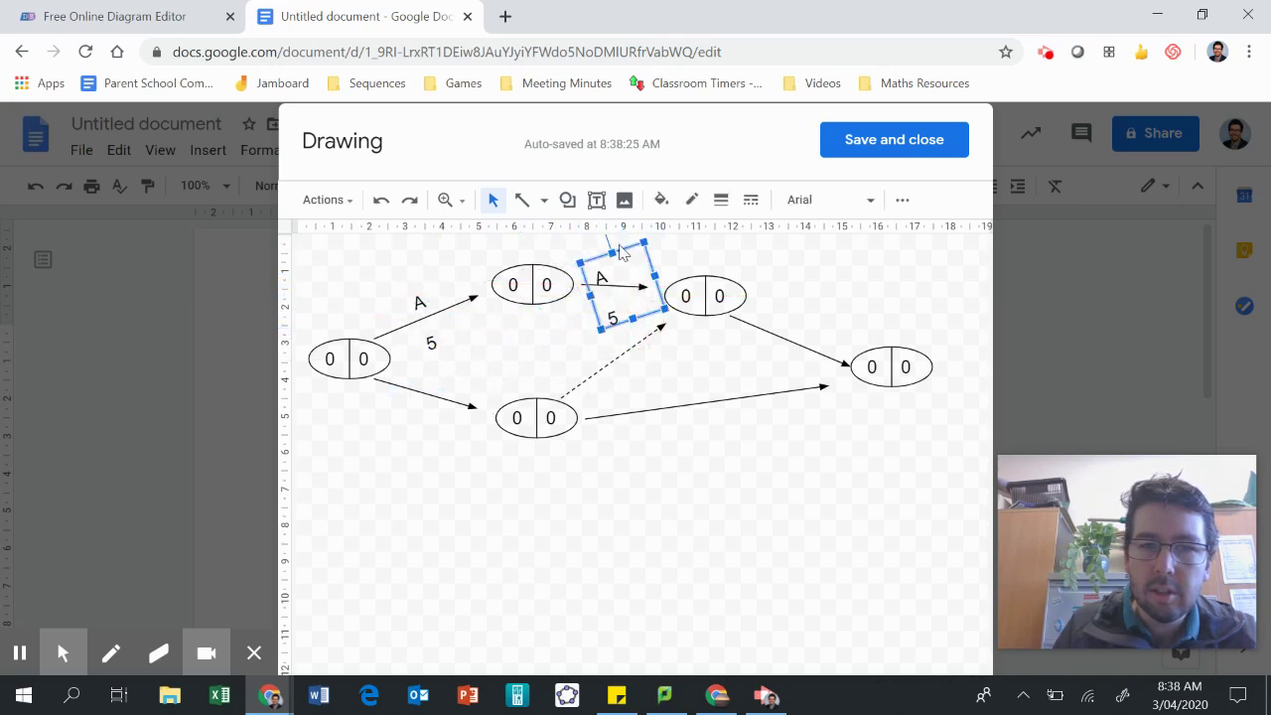
{"action": "key", "text": "ctrl+minus"}
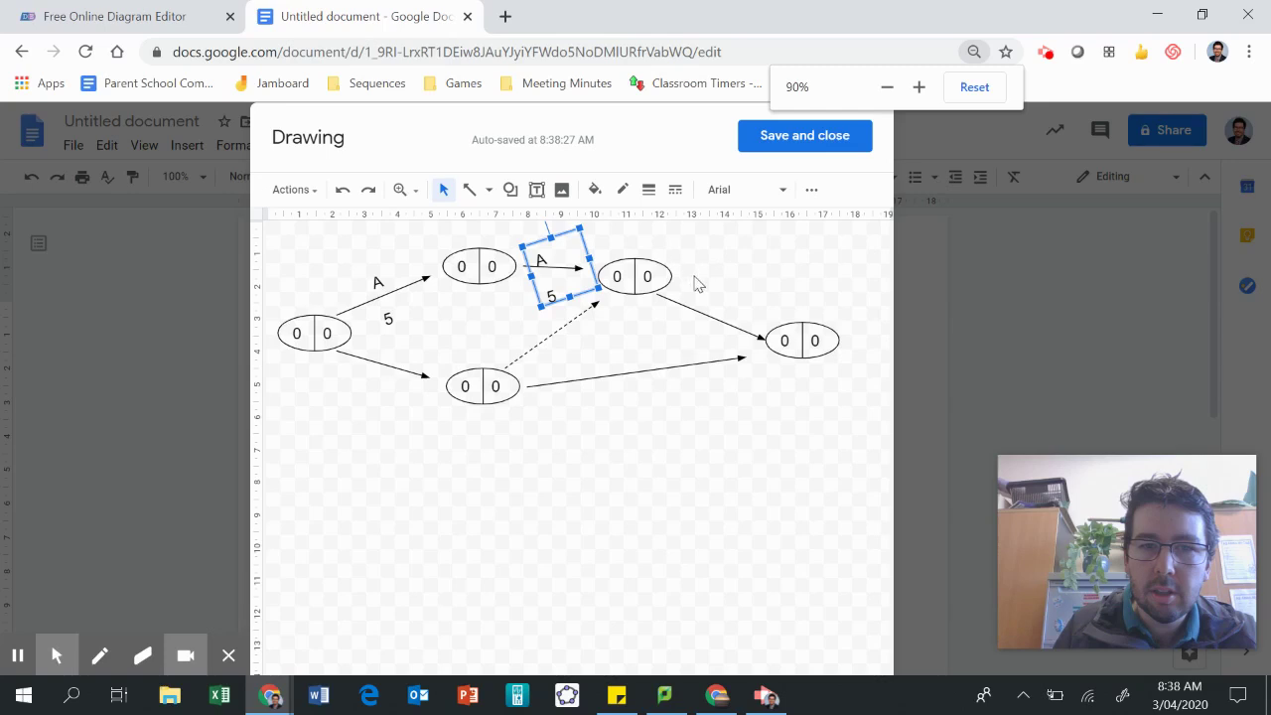
{"action": "left_click", "coordinate": [698, 284]}
{"action": "left_click", "coordinate": [636, 276]}
{"action": "left_click", "coordinate": [551, 227]}
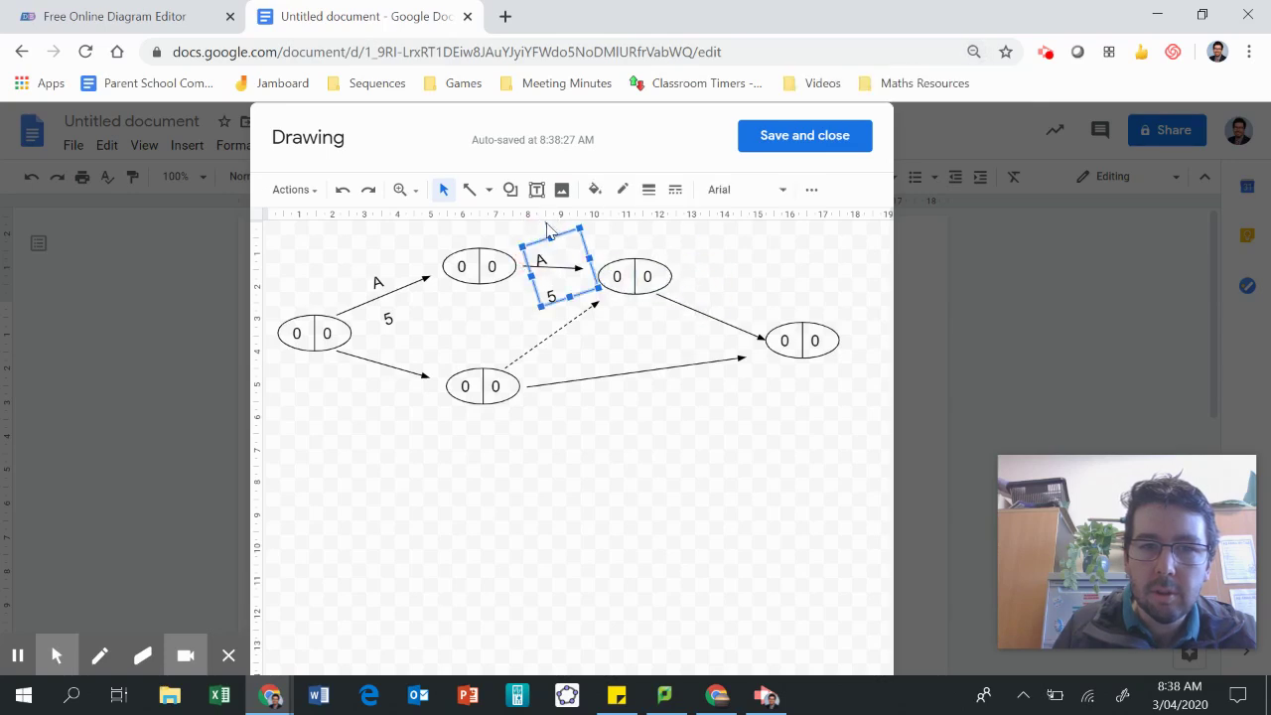
{"action": "left_click", "coordinate": [567, 227]}
{"action": "key", "text": "ctrl+z"}
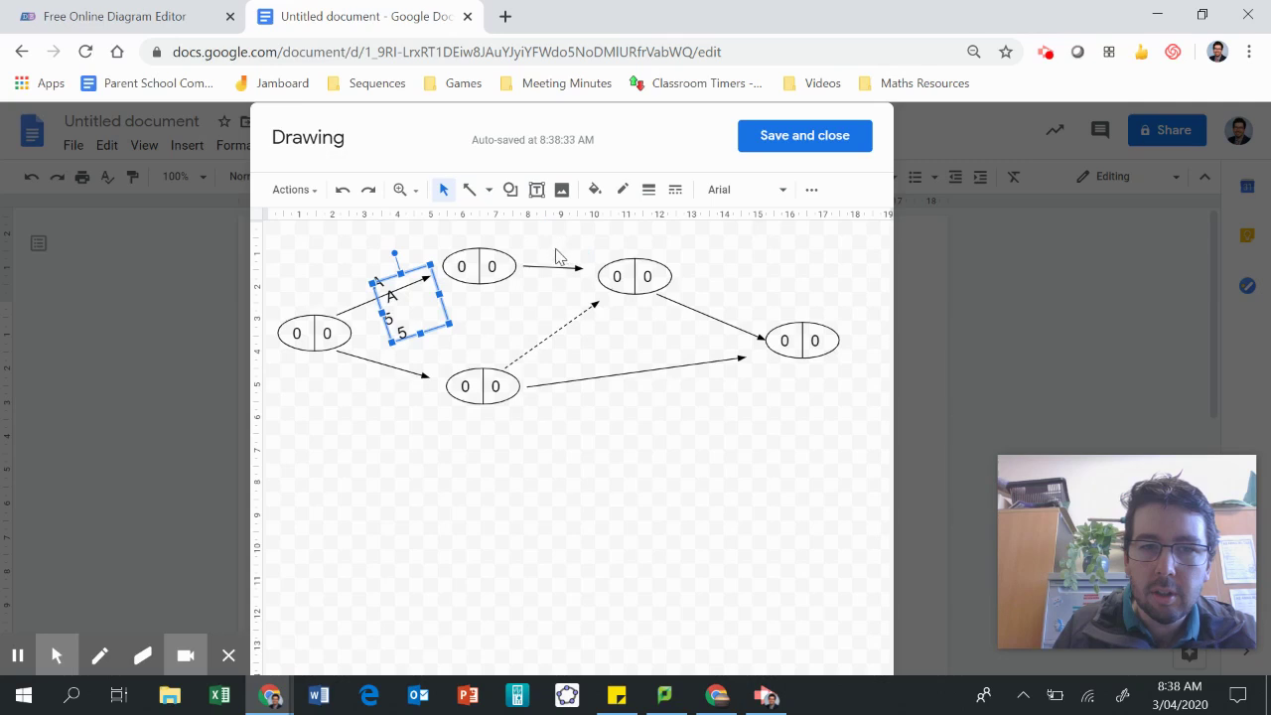
- Move the label copy onto the lower arrow and change it to B and 2
{"action": "left_click_drag", "start_coordinate": [433, 324], "coordinate": [410, 391]}
{"action": "left_click", "coordinate": [397, 318]}
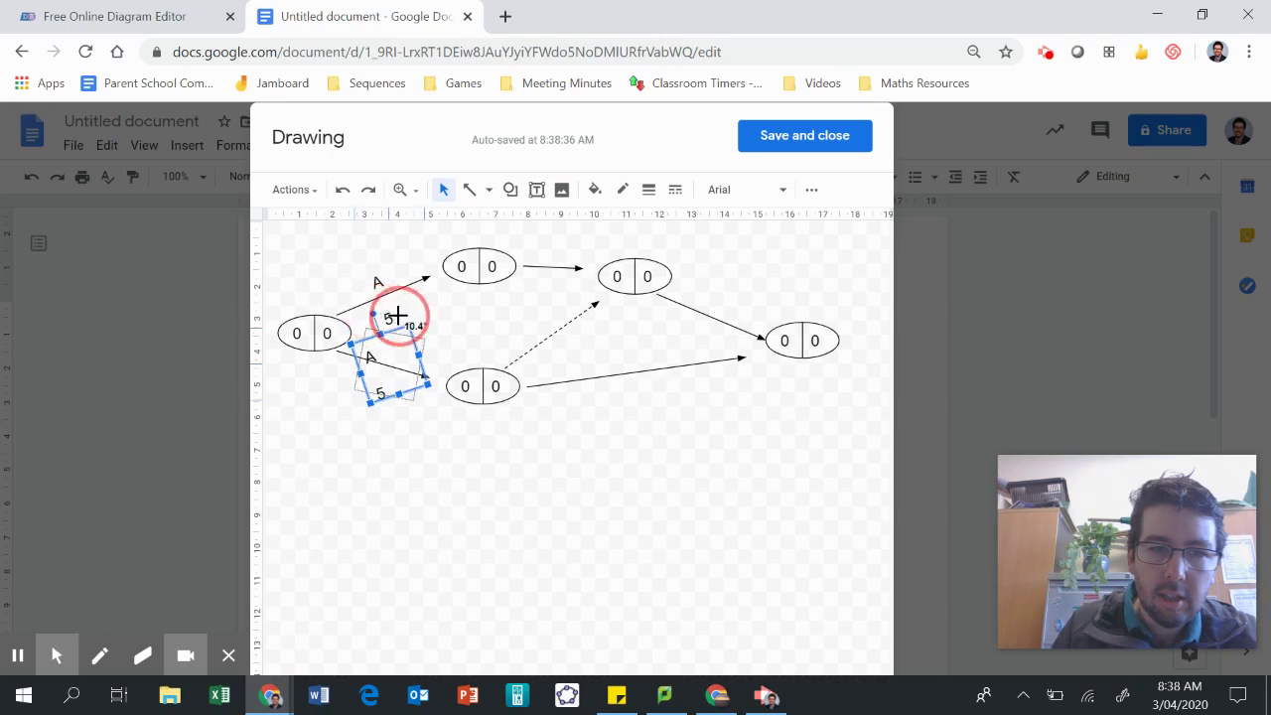
{"action": "double_click", "coordinate": [375, 350]}
{"action": "type", "text": "B"}
{"action": "double_click", "coordinate": [371, 382]}
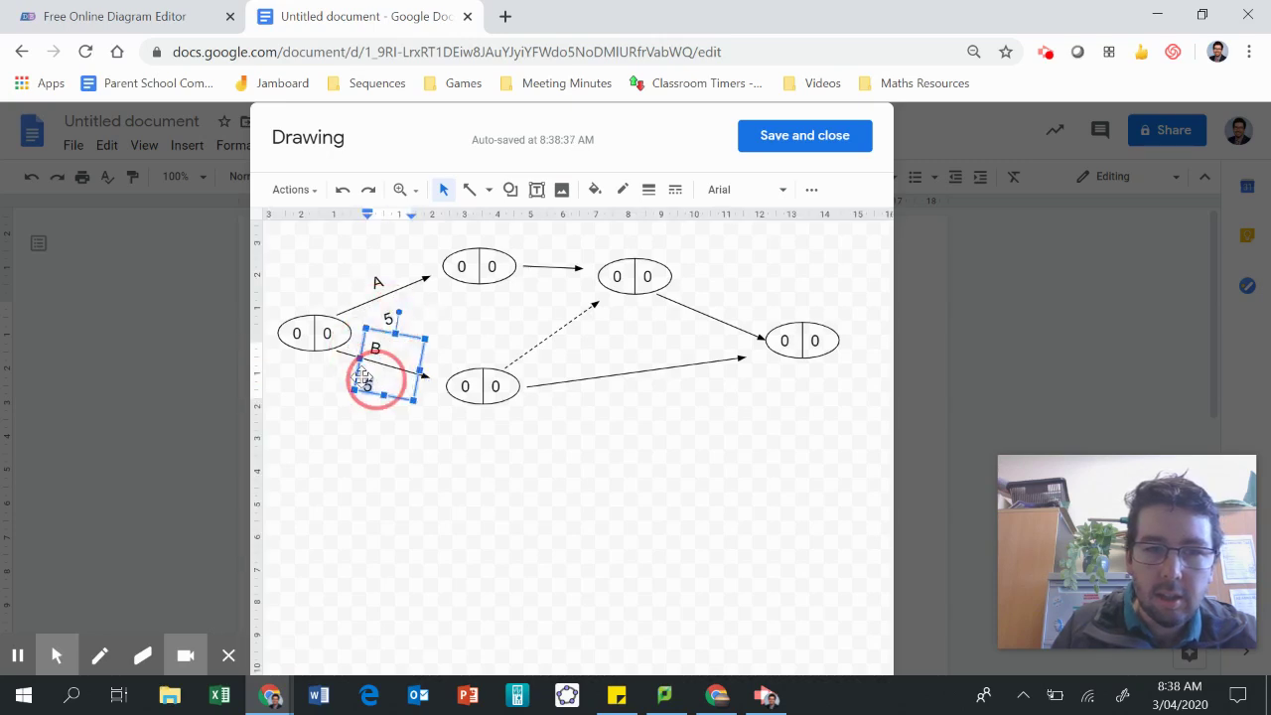
{"action": "type", "text": "2"}
{"action": "left_click", "coordinate": [397, 407]}
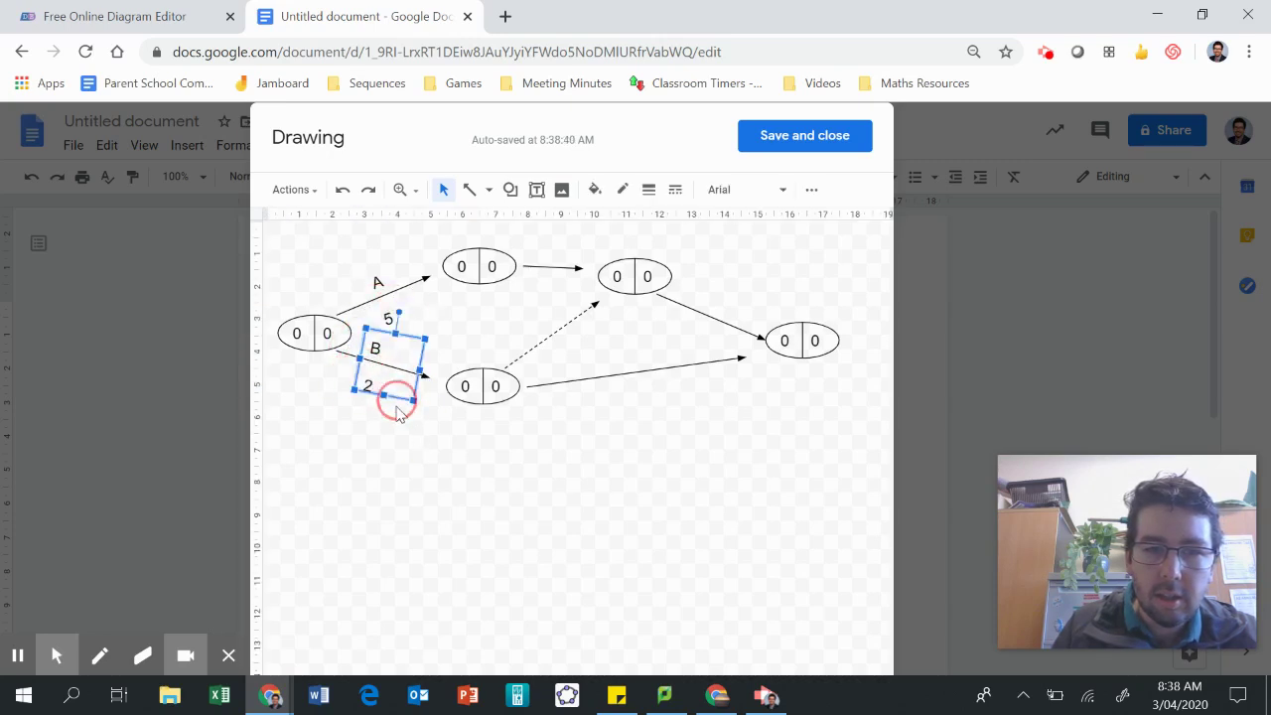
{"action": "left_click", "coordinate": [467, 479]}
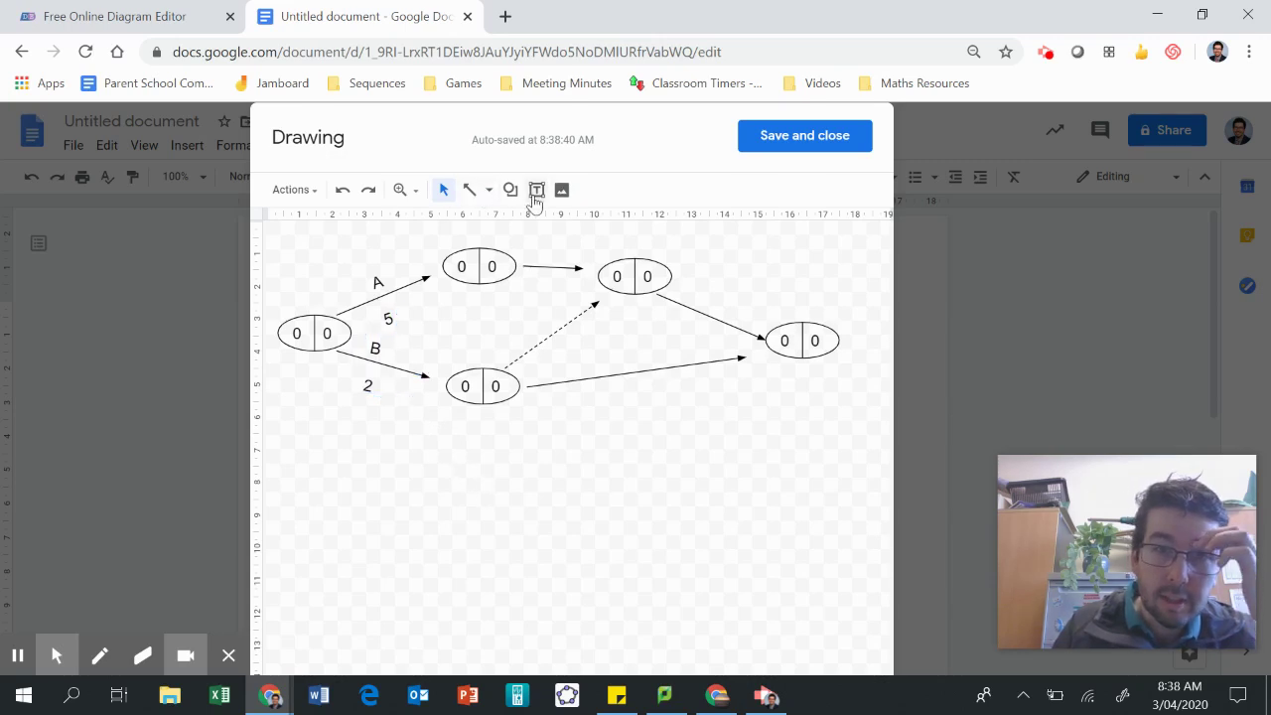
- Add a two-line 'C' / '3' label on the long bottom arrow
{"action": "left_click", "coordinate": [535, 194]}
{"action": "left_click_drag", "start_coordinate": [606, 337], "coordinate": [666, 408]}
{"action": "type", "text": "3"}
{"action": "key", "text": "Home"}
{"action": "type", "text": "C"}
{"action": "key", "text": "Return"}
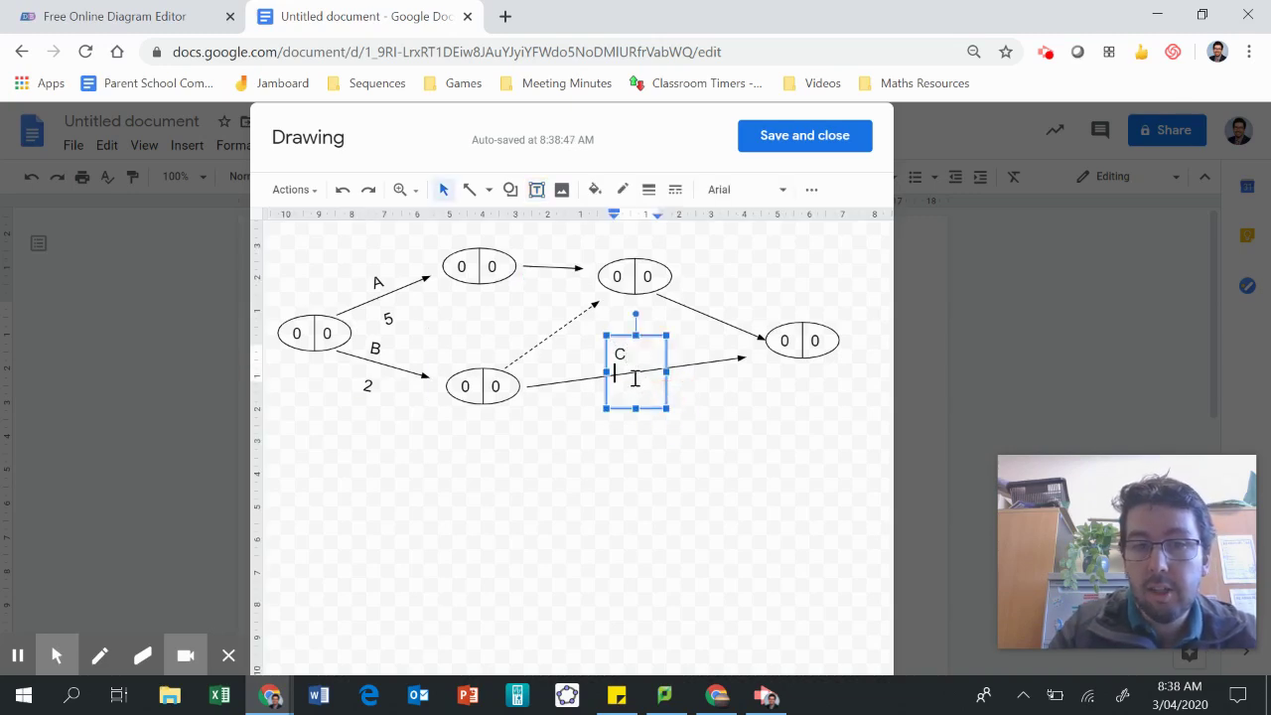
{"action": "left_click_drag", "start_coordinate": [613, 409], "coordinate": [712, 300]}
{"action": "left_click", "coordinate": [641, 423]}
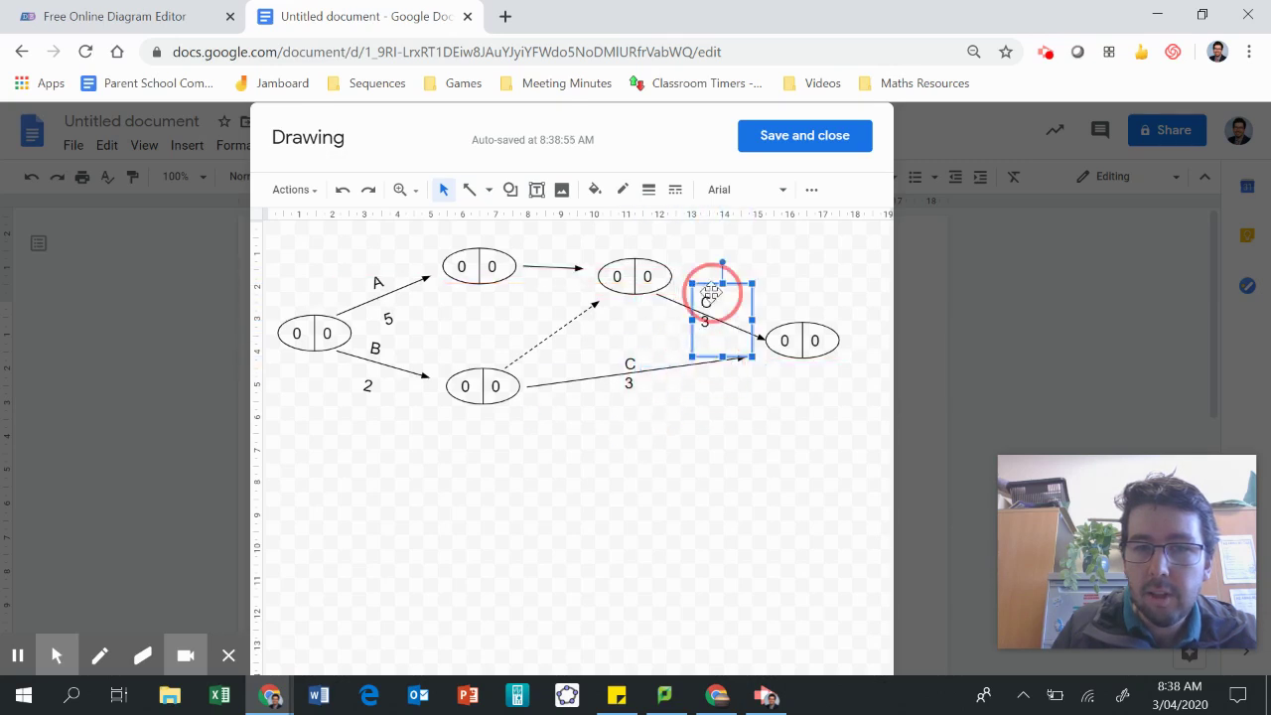
- Change the label to D and 5, tilted along the arrow into the finish node
{"action": "double_click", "coordinate": [712, 300]}
{"action": "type", "text": "D"}
{"action": "double_click", "coordinate": [705, 320]}
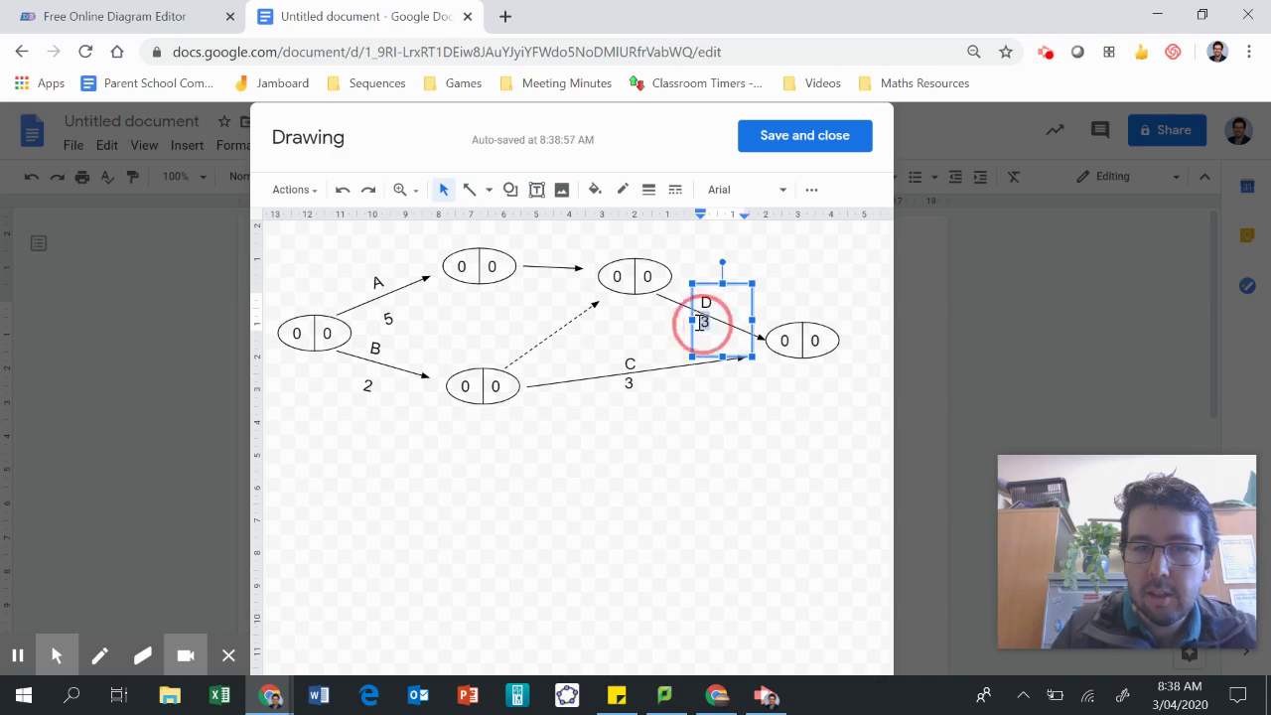
{"action": "type", "text": "5"}
{"action": "left_click_drag", "start_coordinate": [723, 261], "coordinate": [741, 296]}
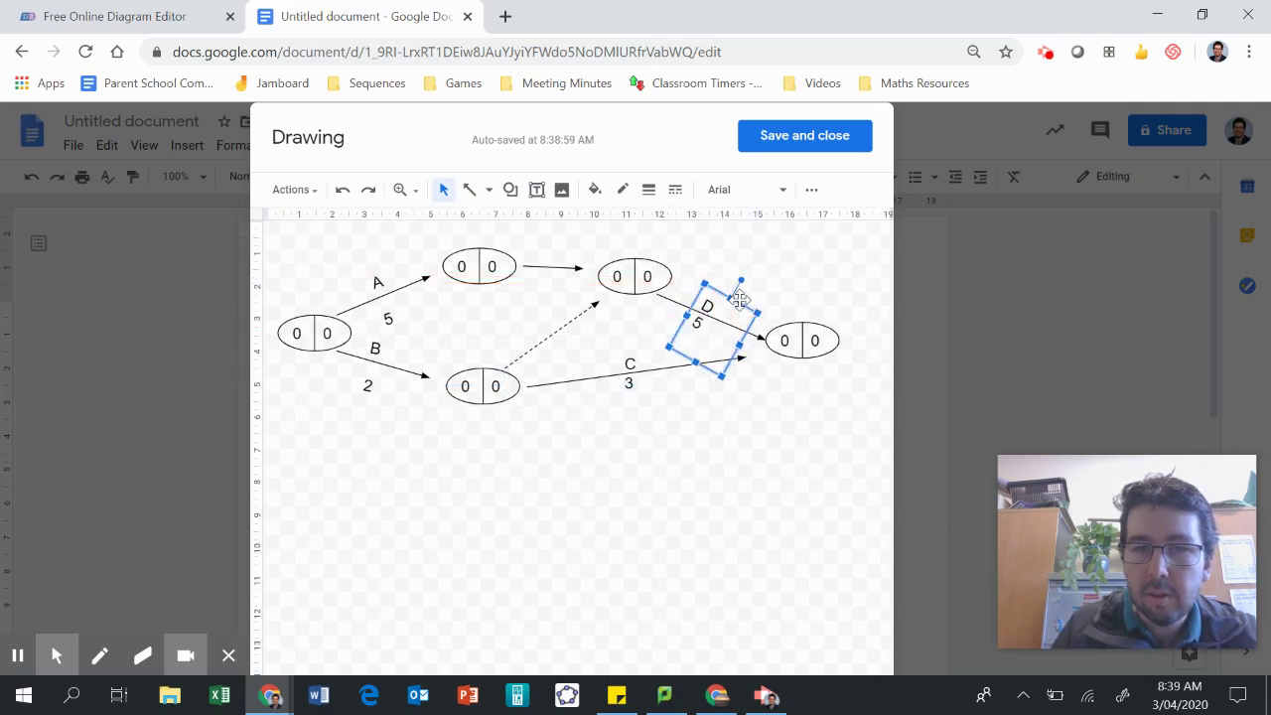
{"action": "left_click", "coordinate": [712, 473]}
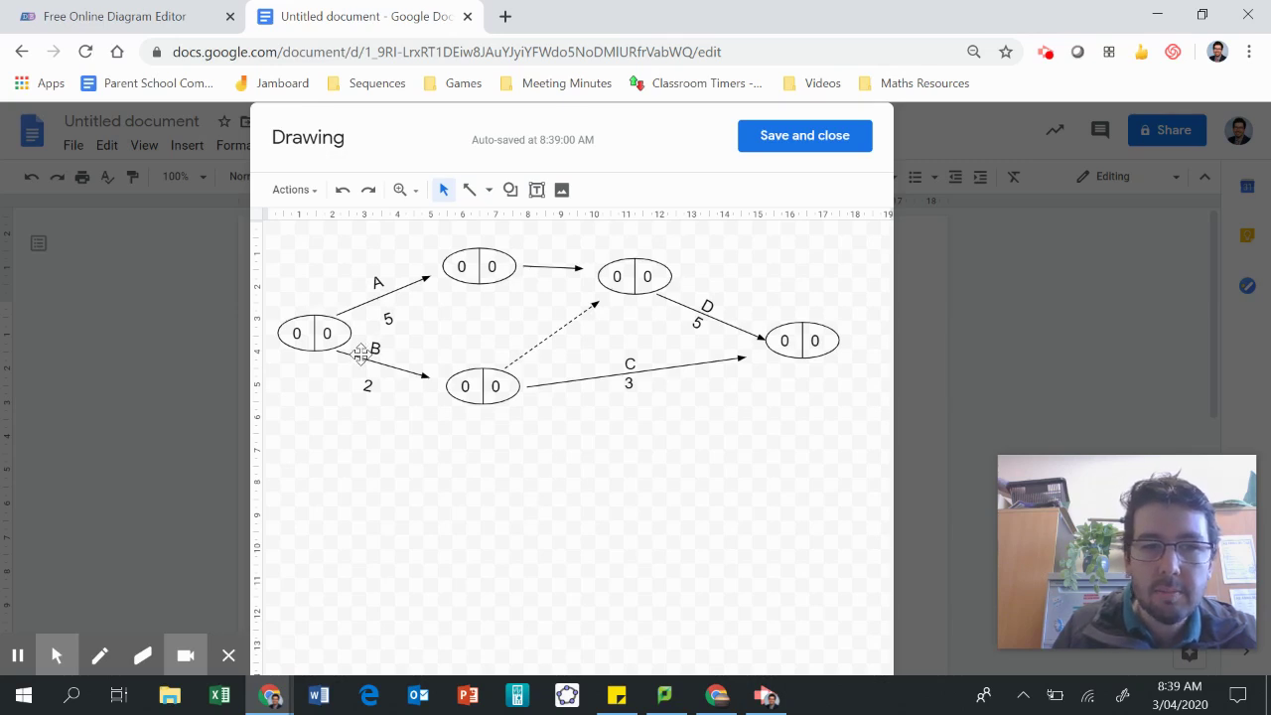
- Change the top node's left value from 0 to 5, making it 5|0
{"action": "left_click", "coordinate": [301, 331]}
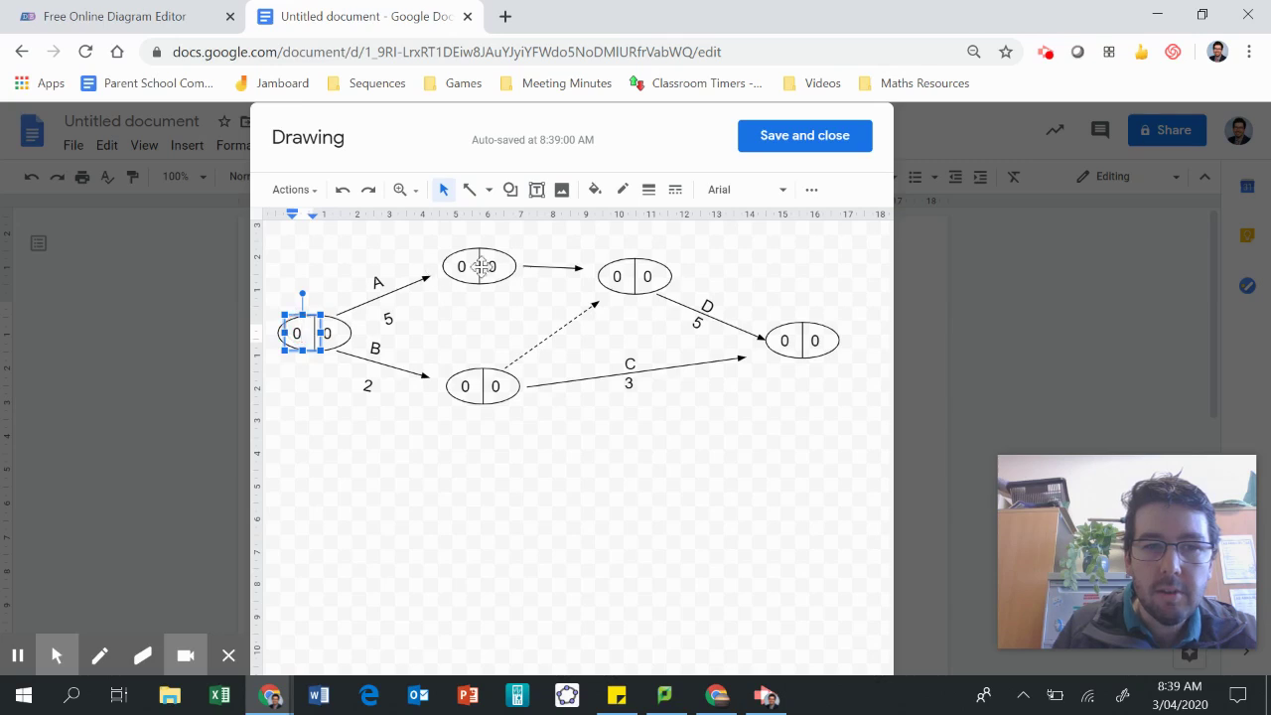
{"action": "left_click", "coordinate": [461, 266]}
{"action": "double_click", "coordinate": [461, 267]}
{"action": "type", "text": "5"}
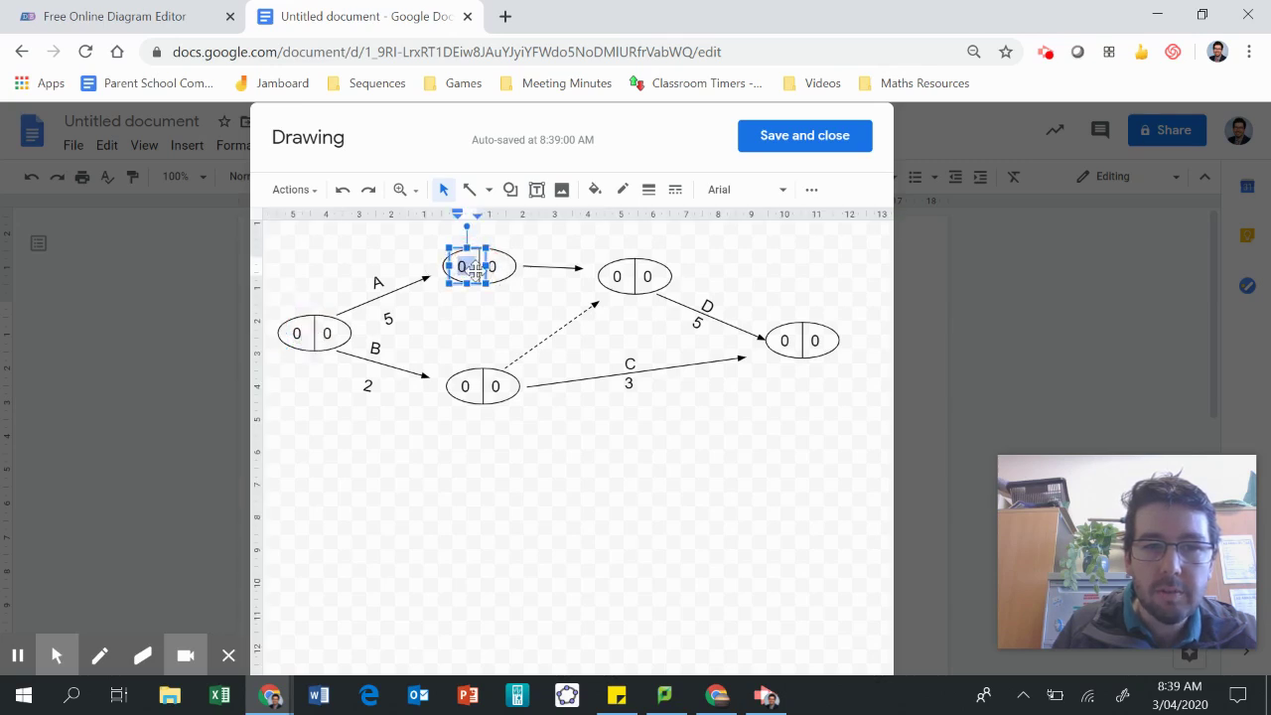
{"action": "left_click", "coordinate": [399, 306]}
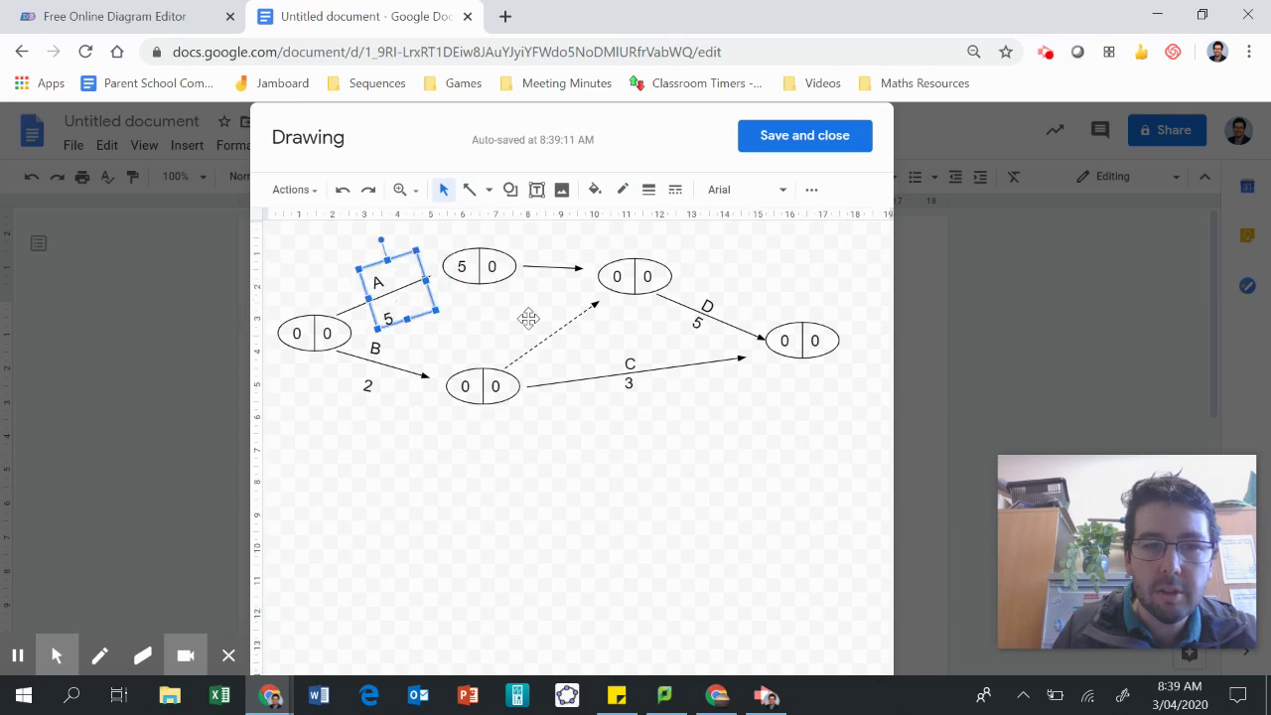
{"action": "left_click", "coordinate": [545, 267]}
- Add an E/1 text label on the arrow leaving the 5|0 node
{"action": "left_click", "coordinate": [536, 189]}
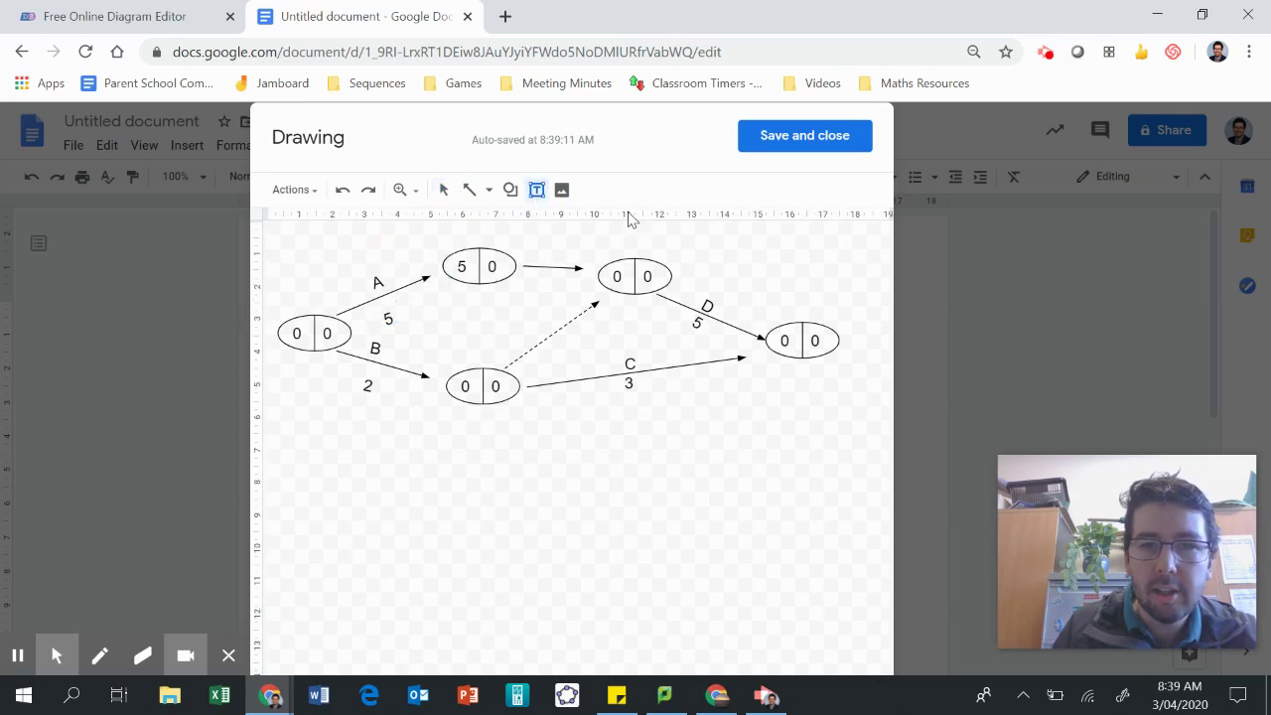
{"action": "left_click_drag", "start_coordinate": [539, 240], "coordinate": [576, 299]}
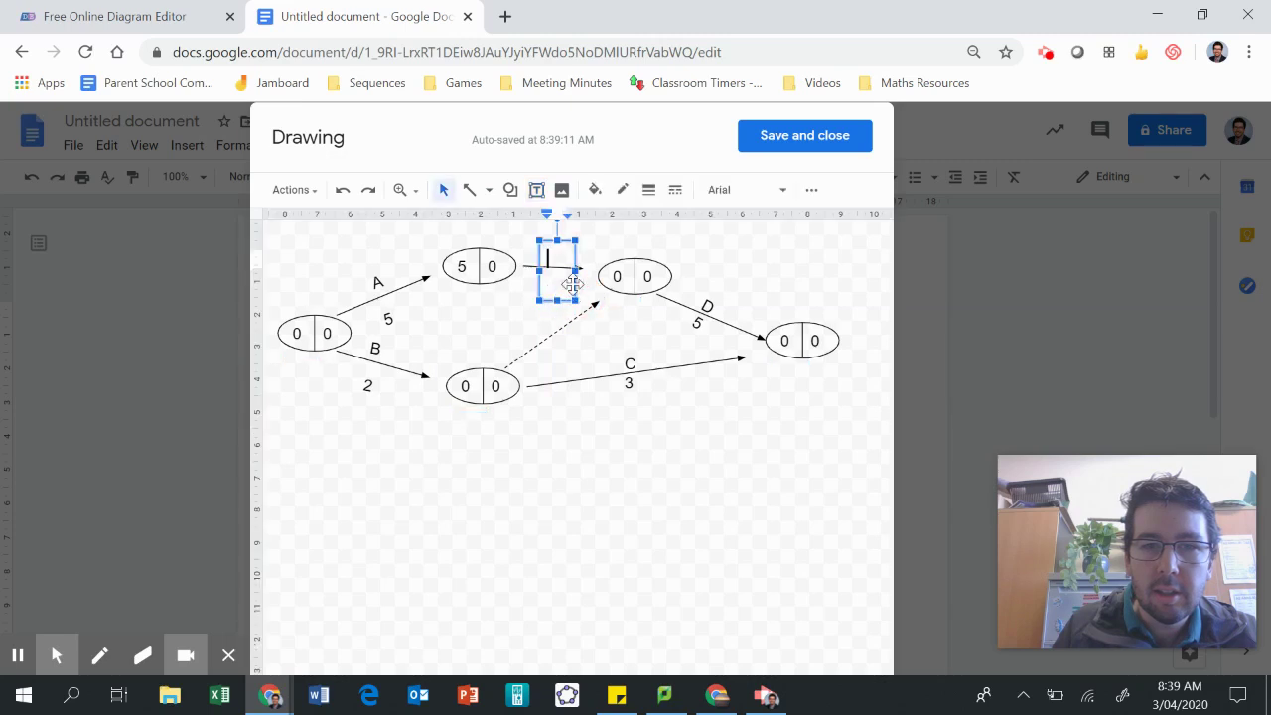
{"action": "type", "text": "E"}
{"action": "key", "text": "Return"}
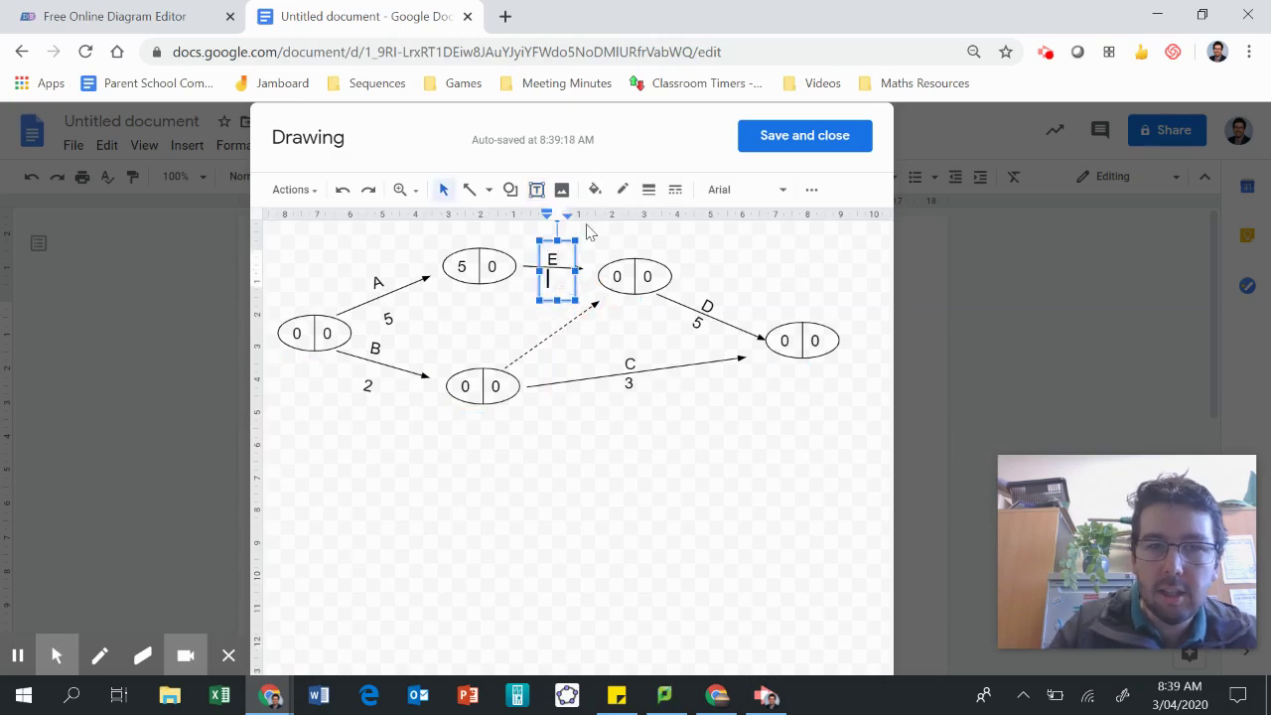
{"action": "left_click", "coordinate": [590, 464]}
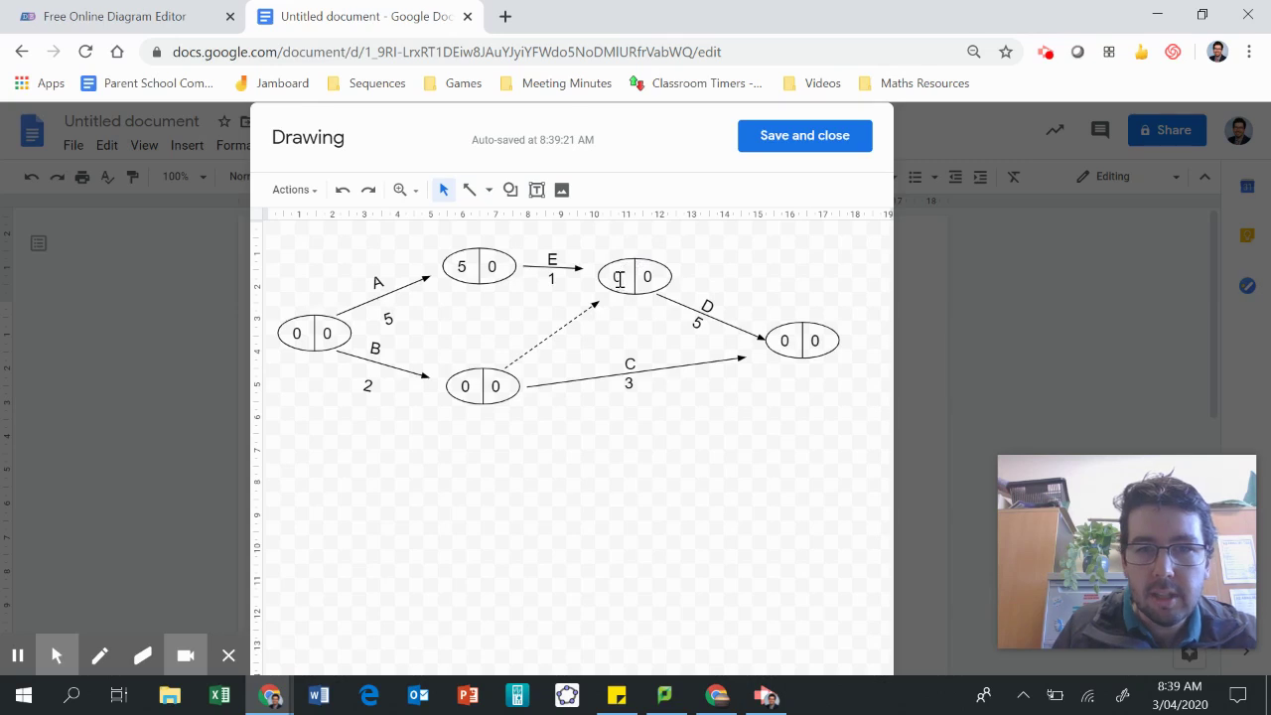
- Set the node after E's left value to 6 and the finish node to 11|11
{"action": "double_click", "coordinate": [618, 279]}
{"action": "type", "text": "6"}
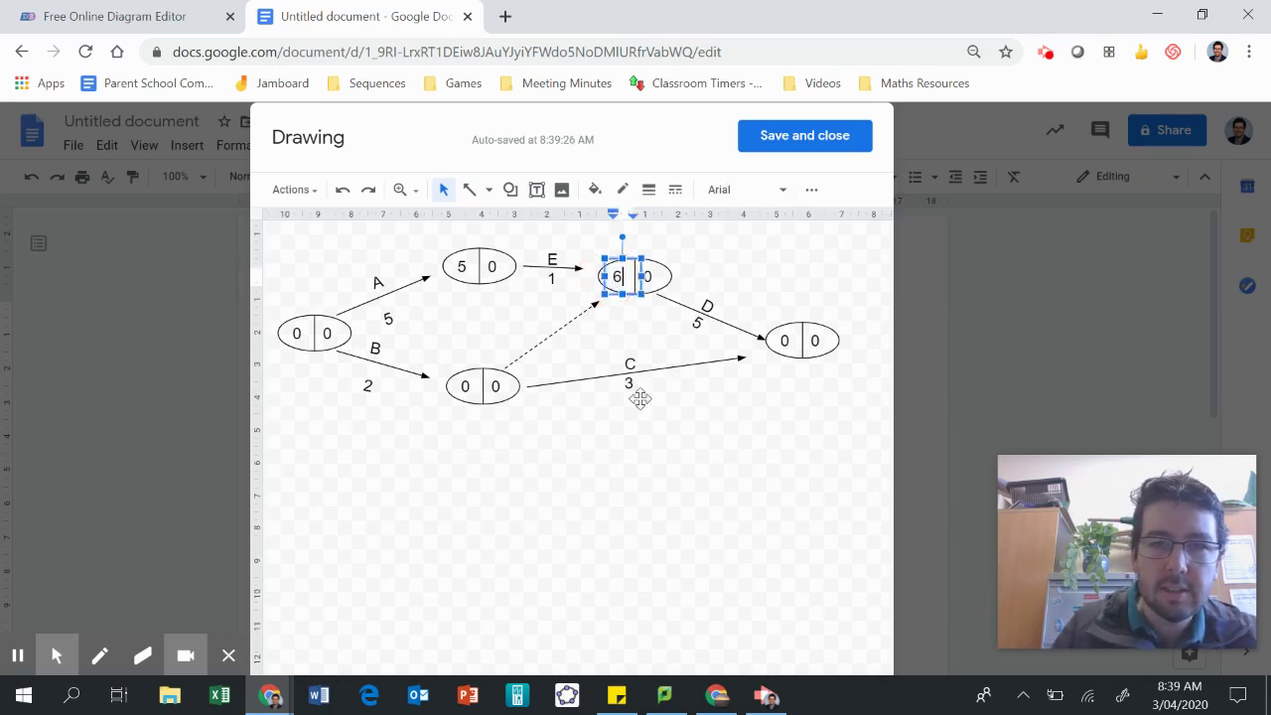
{"action": "left_click", "coordinate": [465, 387]}
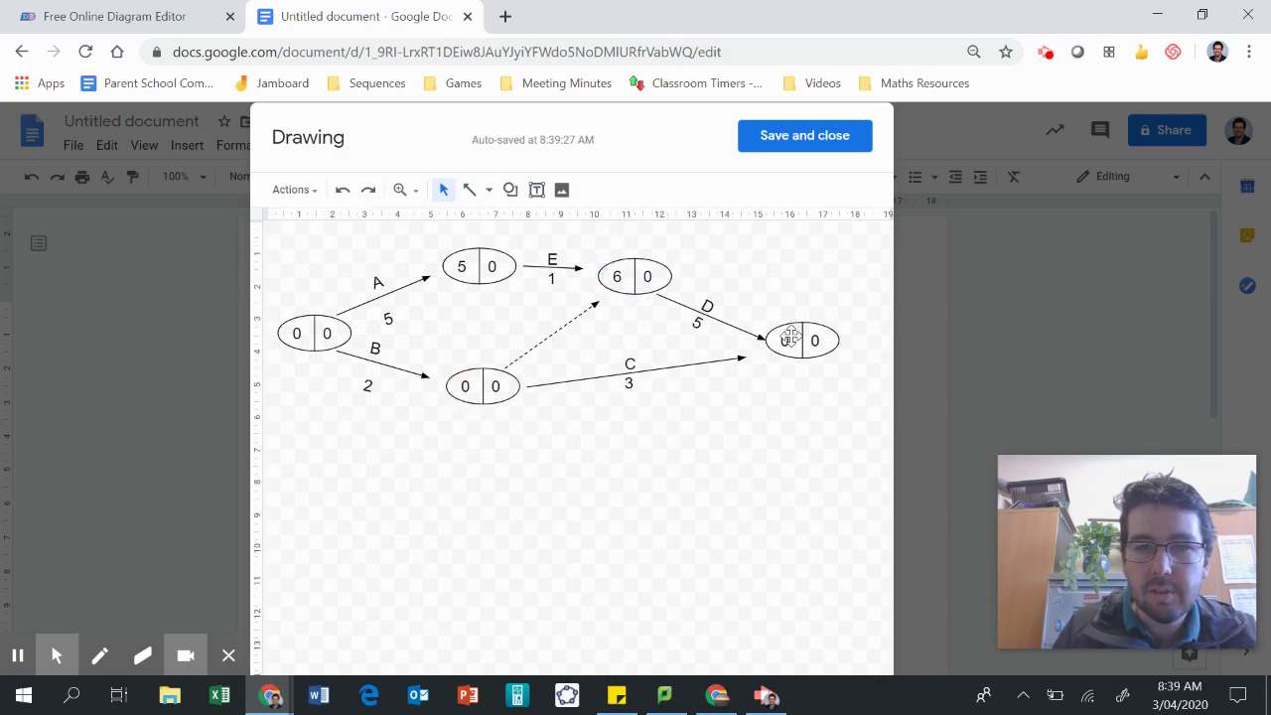
{"action": "double_click", "coordinate": [782, 341]}
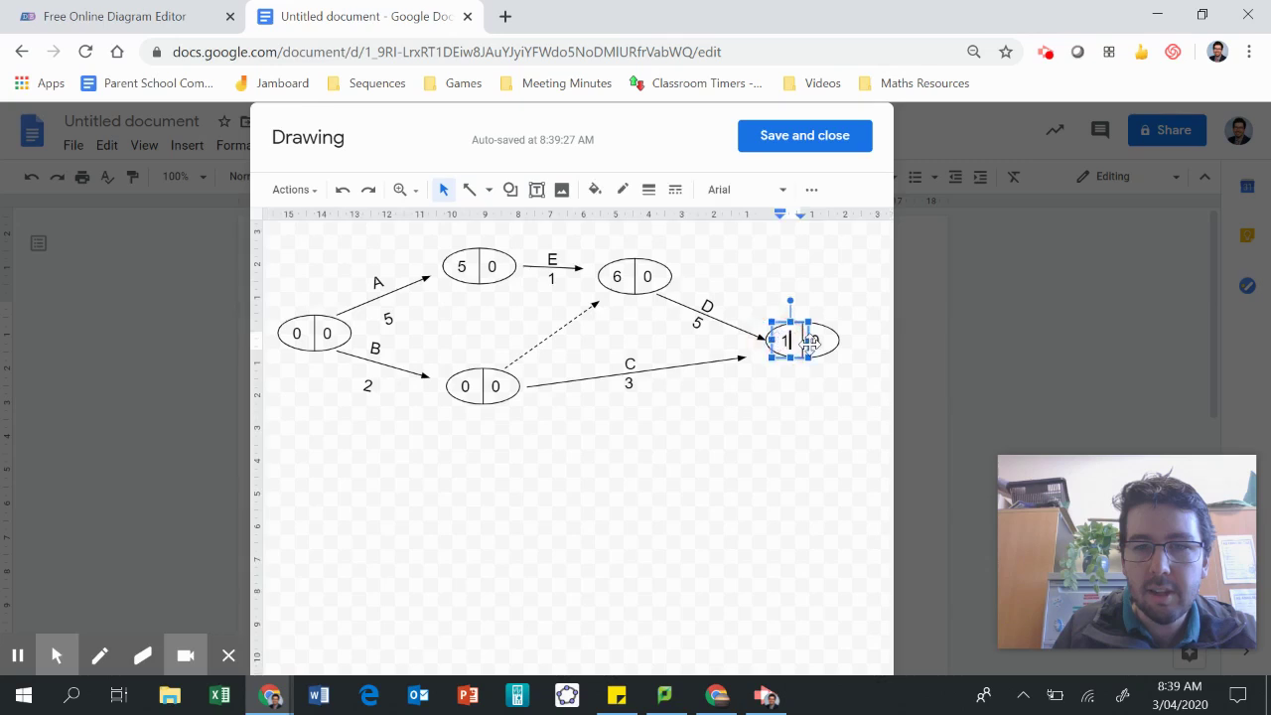
{"action": "type", "text": "11"}
{"action": "double_click", "coordinate": [815, 341]}
{"action": "type", "text": "1"}
{"action": "left_click", "coordinate": [821, 407]}
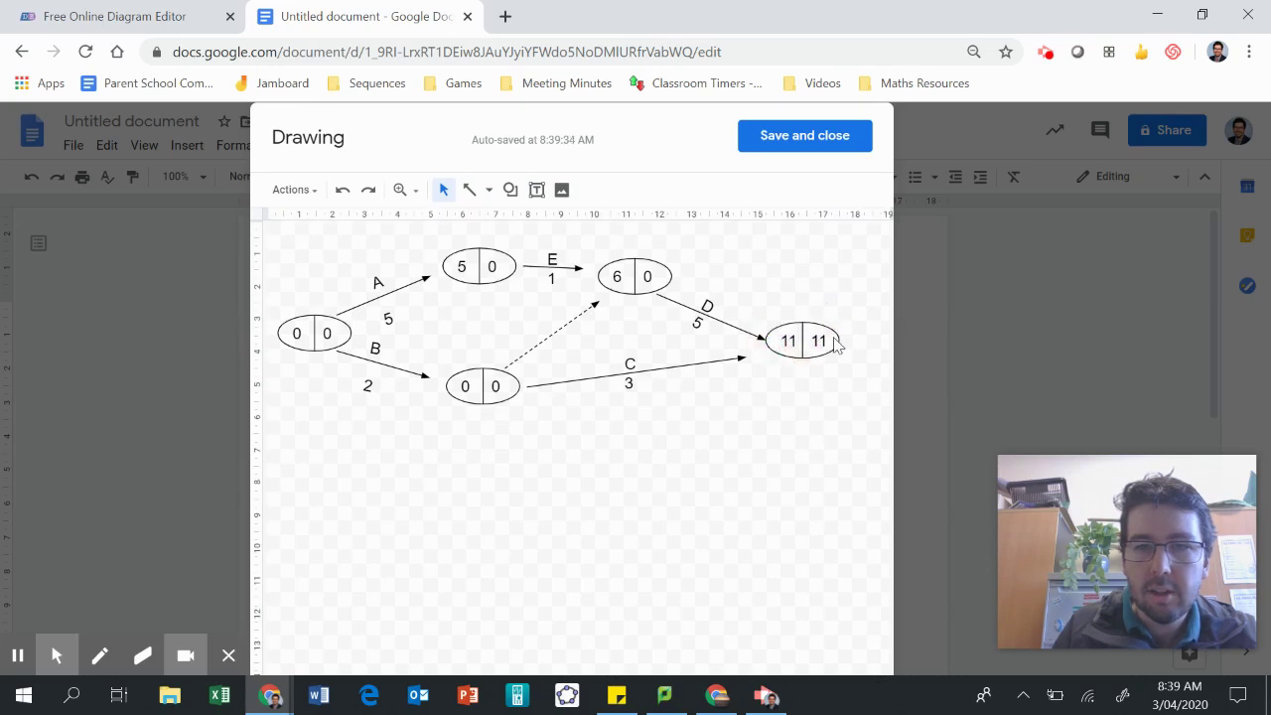
- Complete the 6|6 node and change the lower node's right value to 6, giving 0|6
{"action": "double_click", "coordinate": [646, 276]}
{"action": "type", "text": "6"}
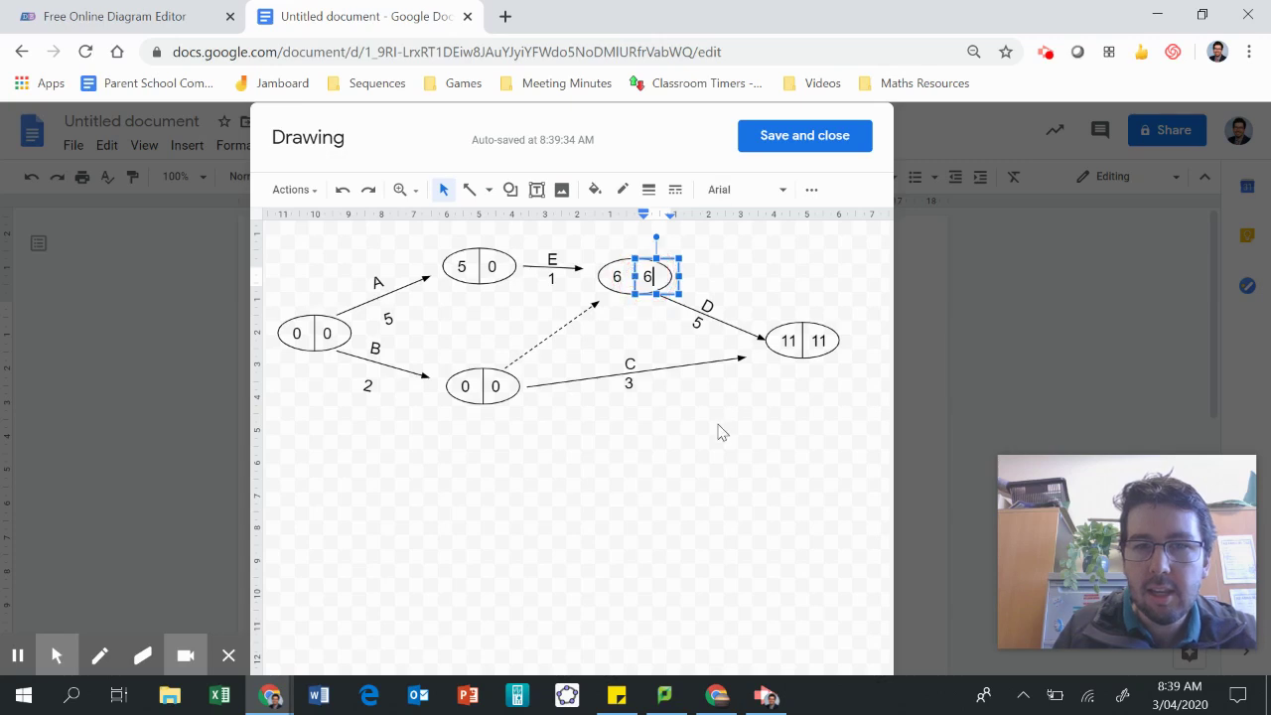
{"action": "left_click", "coordinate": [720, 430]}
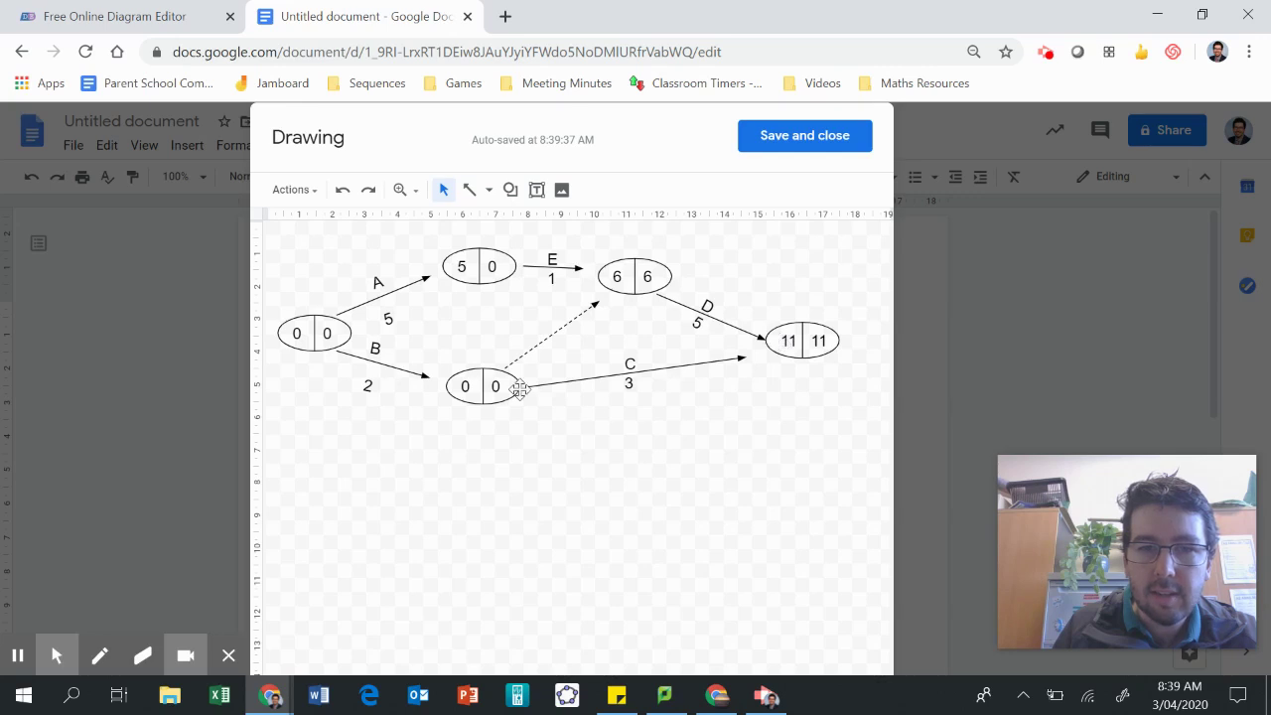
{"action": "double_click", "coordinate": [495, 386]}
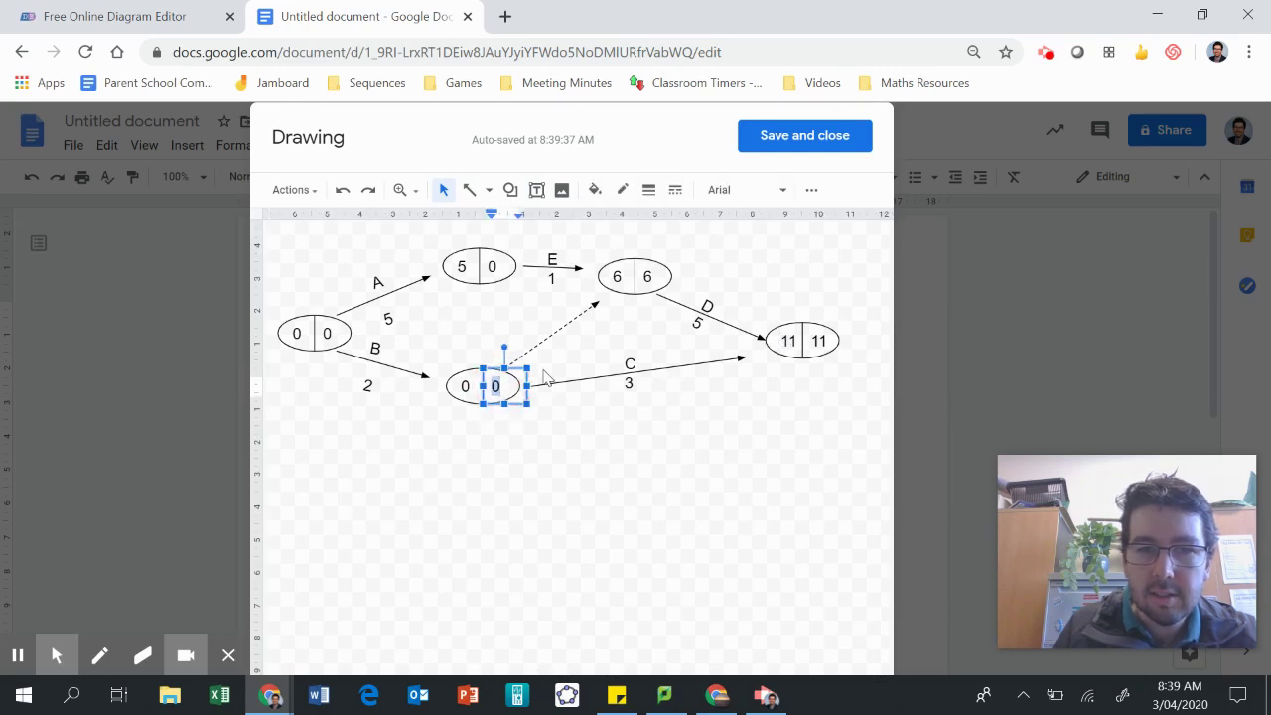
{"action": "type", "text": "6"}
{"action": "left_click", "coordinate": [538, 437]}
- Add an 8 text label beside the 0|6 node at the start of arrow C
{"action": "left_click", "coordinate": [537, 190]}
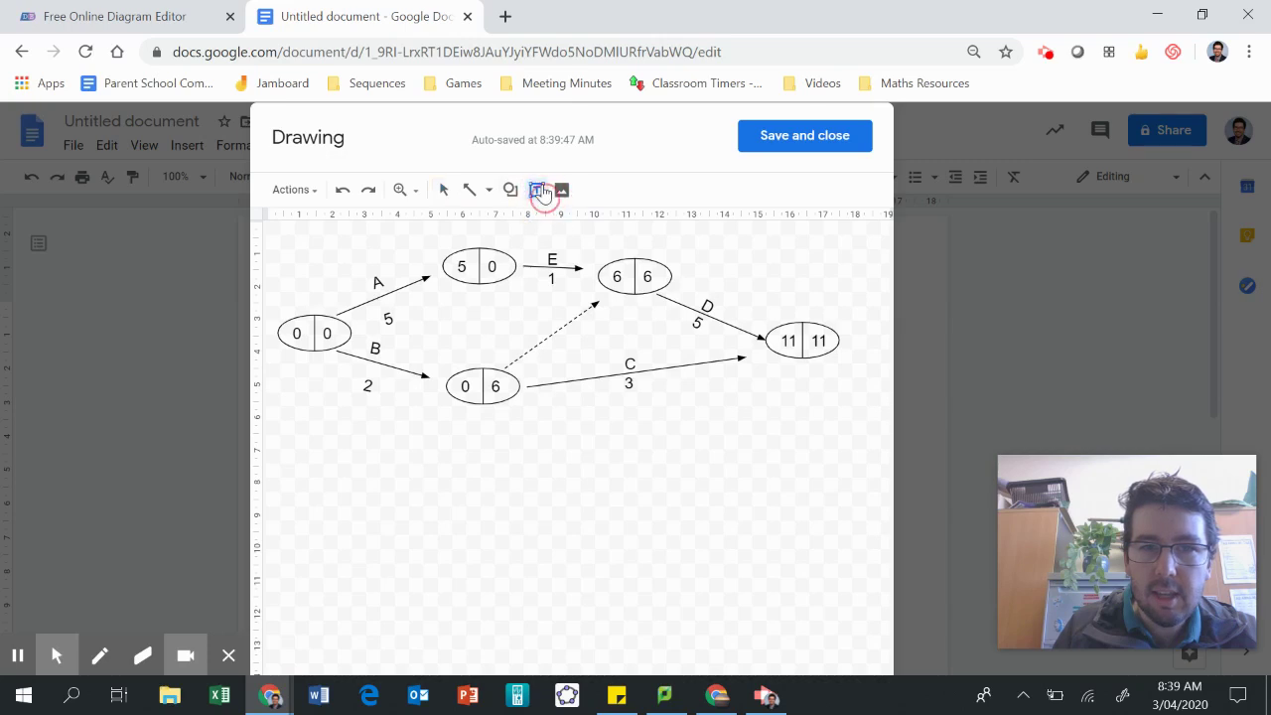
{"action": "left_click_drag", "start_coordinate": [527, 362], "coordinate": [568, 406]}
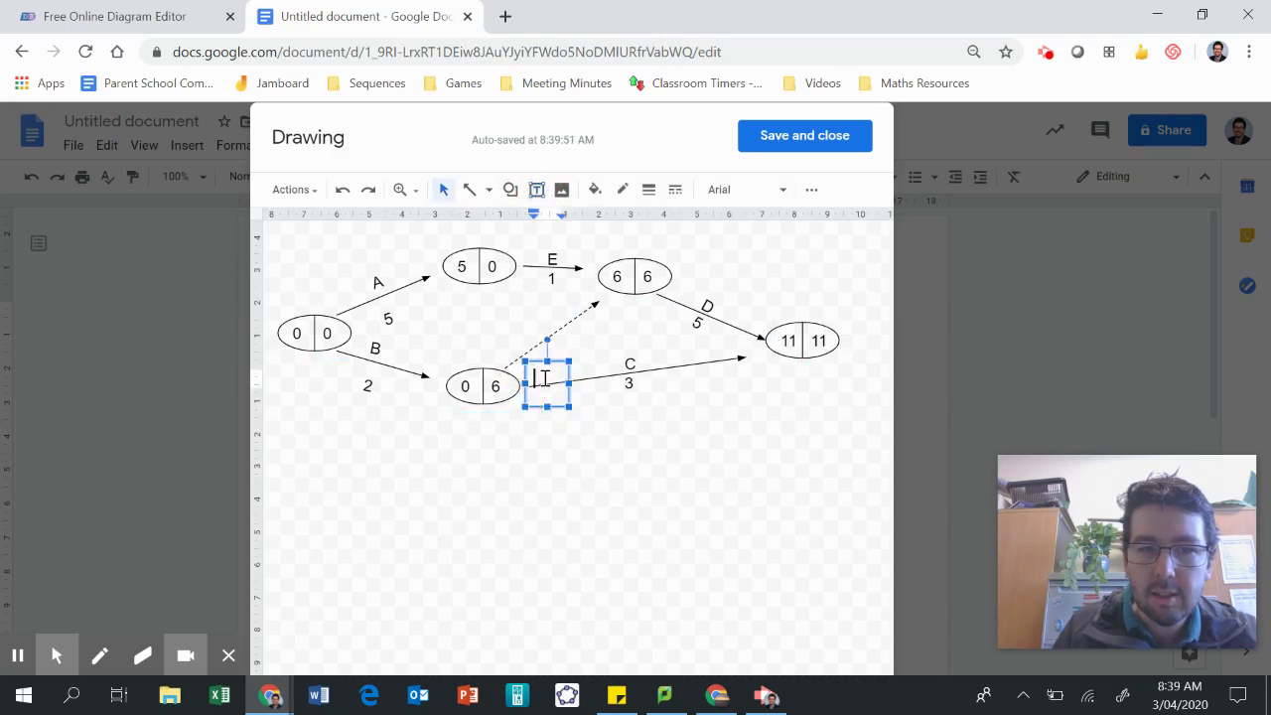
{"action": "type", "text": "8"}
{"action": "left_click", "coordinate": [552, 362]}
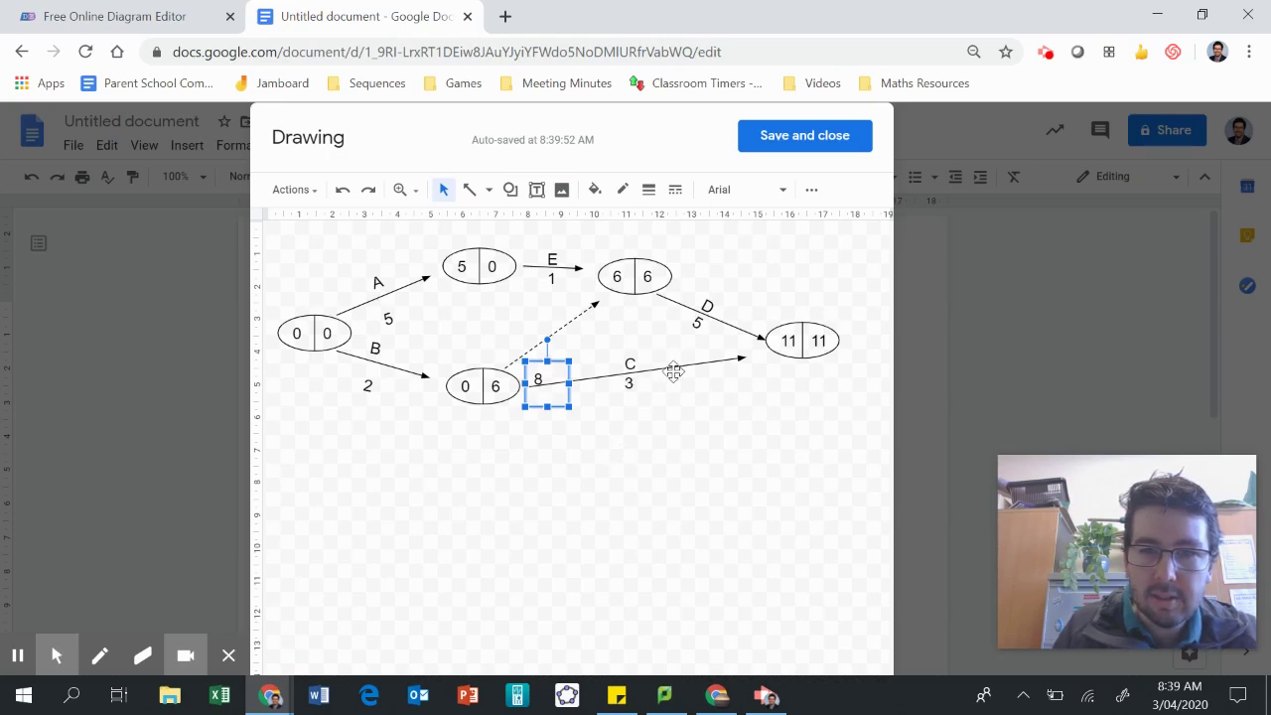
{"action": "left_click", "coordinate": [601, 462]}
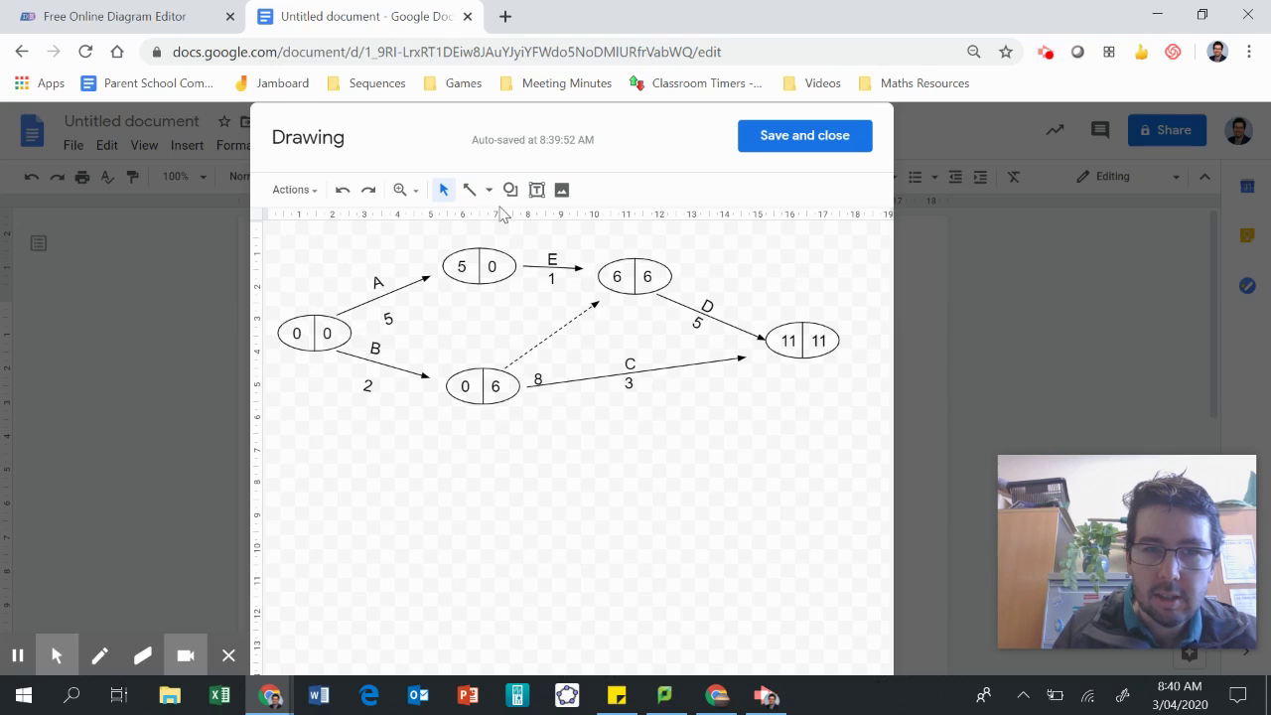
- Add a narrow 4 text box beside the start node
{"action": "left_click", "coordinate": [536, 190]}
{"action": "left_click", "coordinate": [352, 334]}
{"action": "left_click_drag", "start_coordinate": [351, 334], "coordinate": [351, 377]}
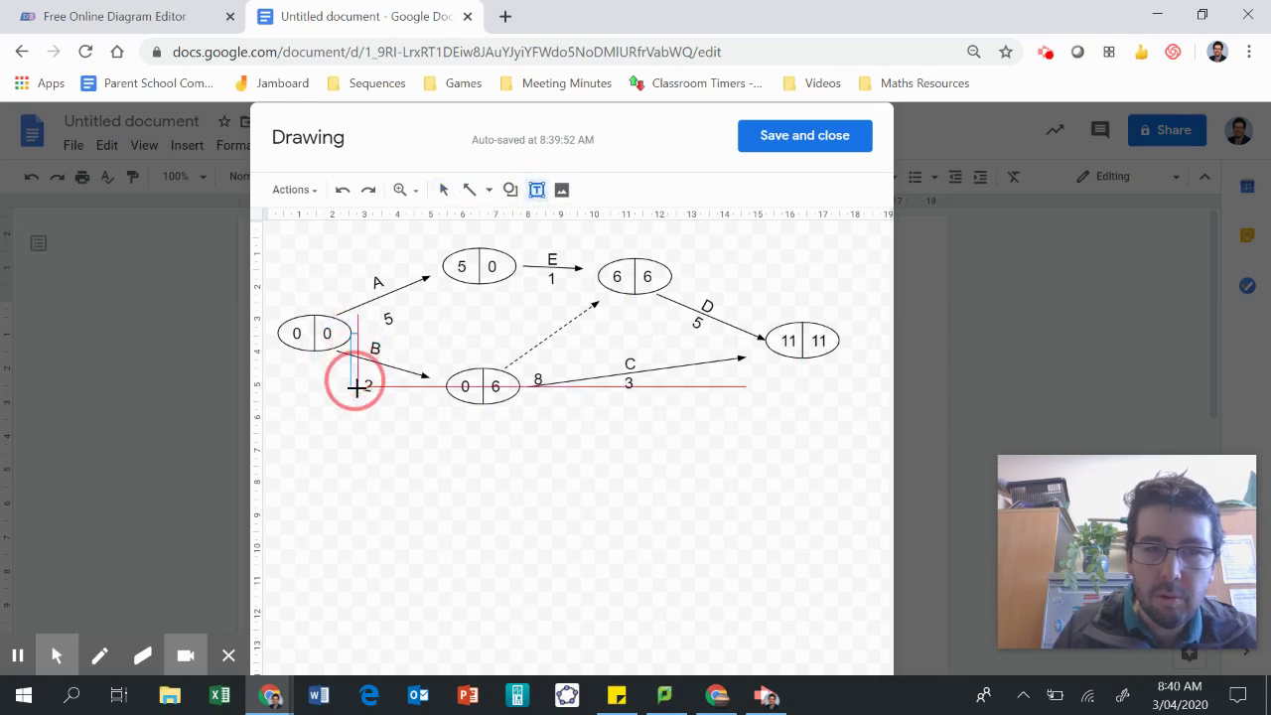
{"action": "type", "text": "4"}
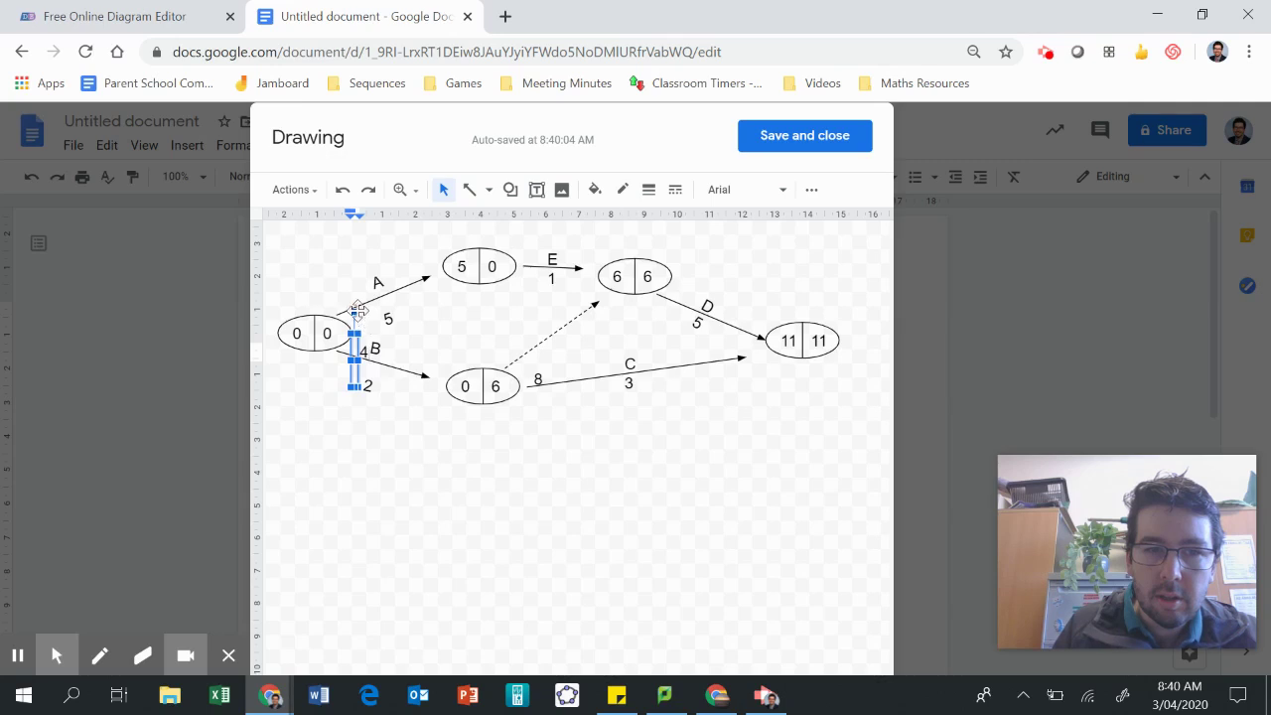
- Nudge the B and 2 labels right and move the tilted 4 up against the start node
{"action": "left_click", "coordinate": [369, 311]}
{"action": "left_click_drag", "start_coordinate": [388, 334], "coordinate": [409, 342]}
{"action": "left_click", "coordinate": [363, 333]}
{"action": "left_click", "coordinate": [362, 333]}
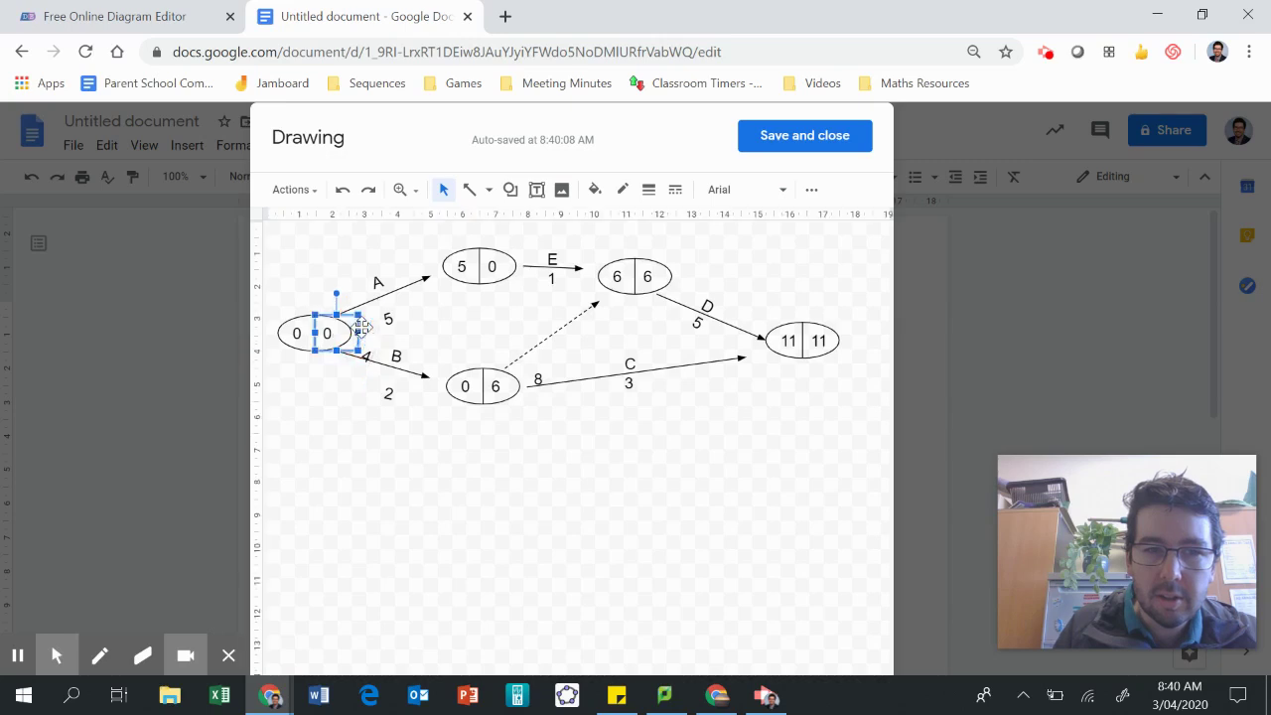
{"action": "left_click", "coordinate": [366, 336]}
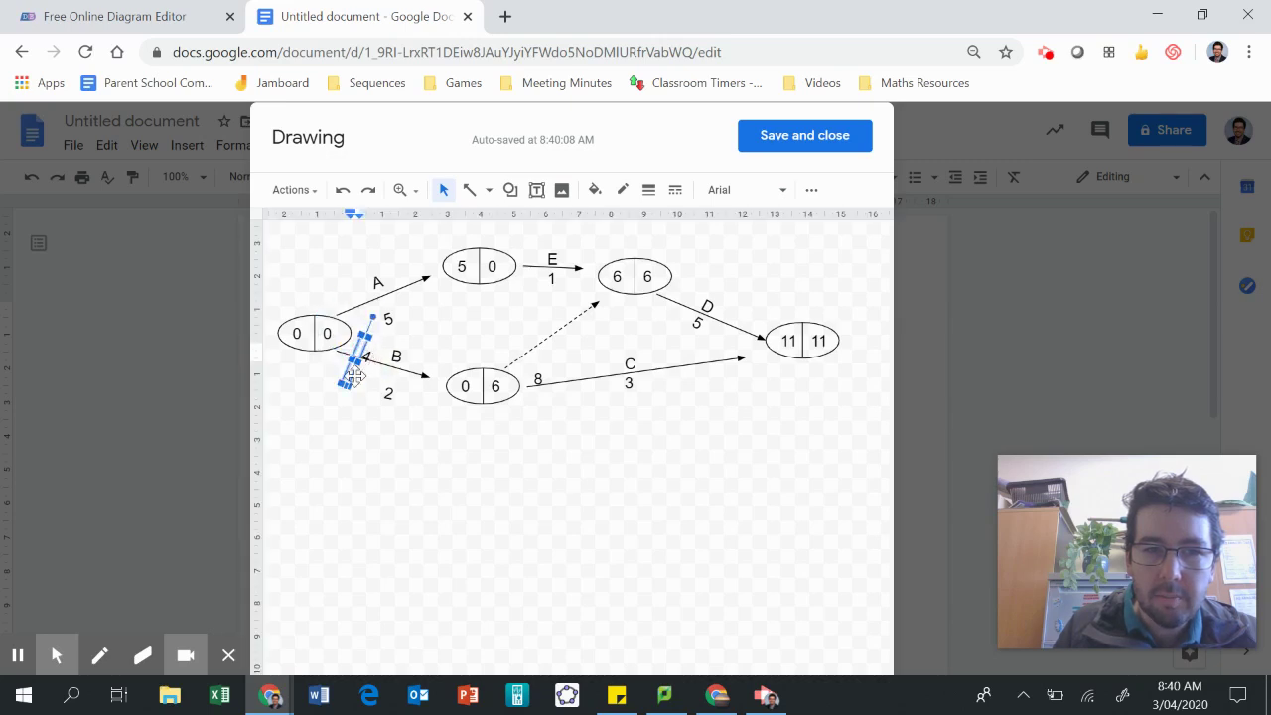
{"action": "left_click", "coordinate": [355, 373]}
{"action": "left_click_drag", "start_coordinate": [355, 374], "coordinate": [349, 361]}
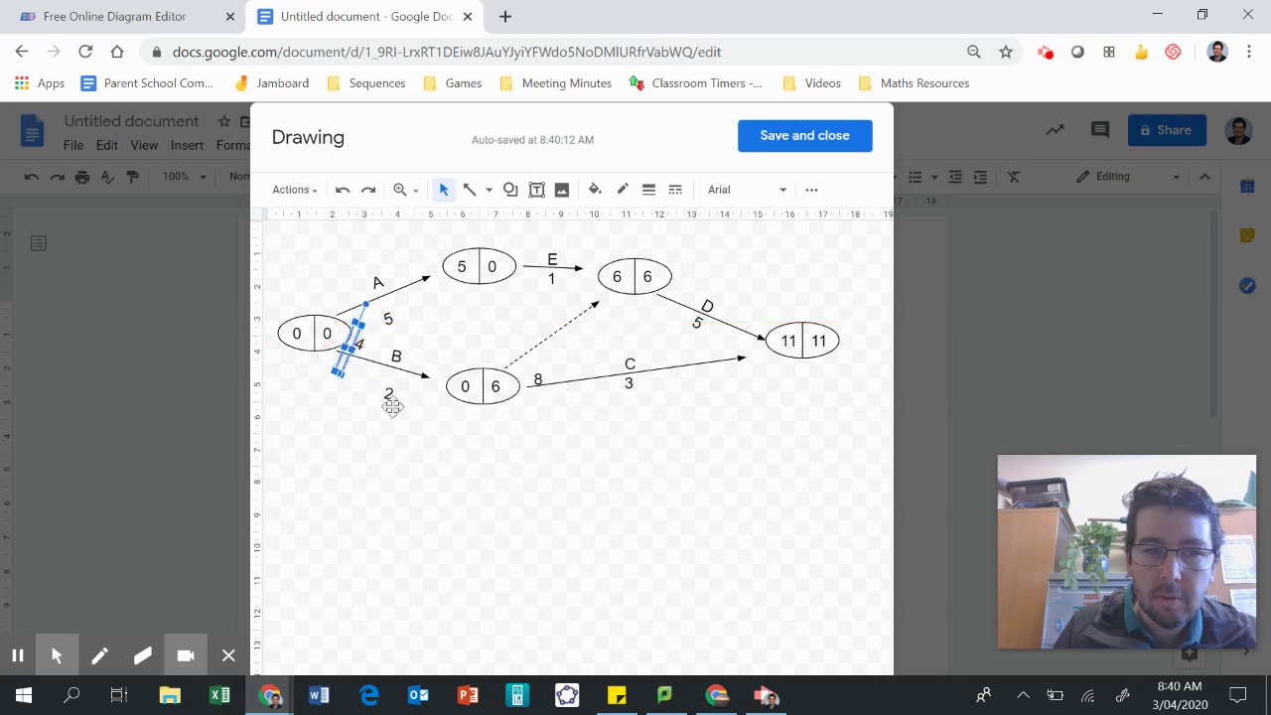
{"action": "left_click", "coordinate": [490, 505]}
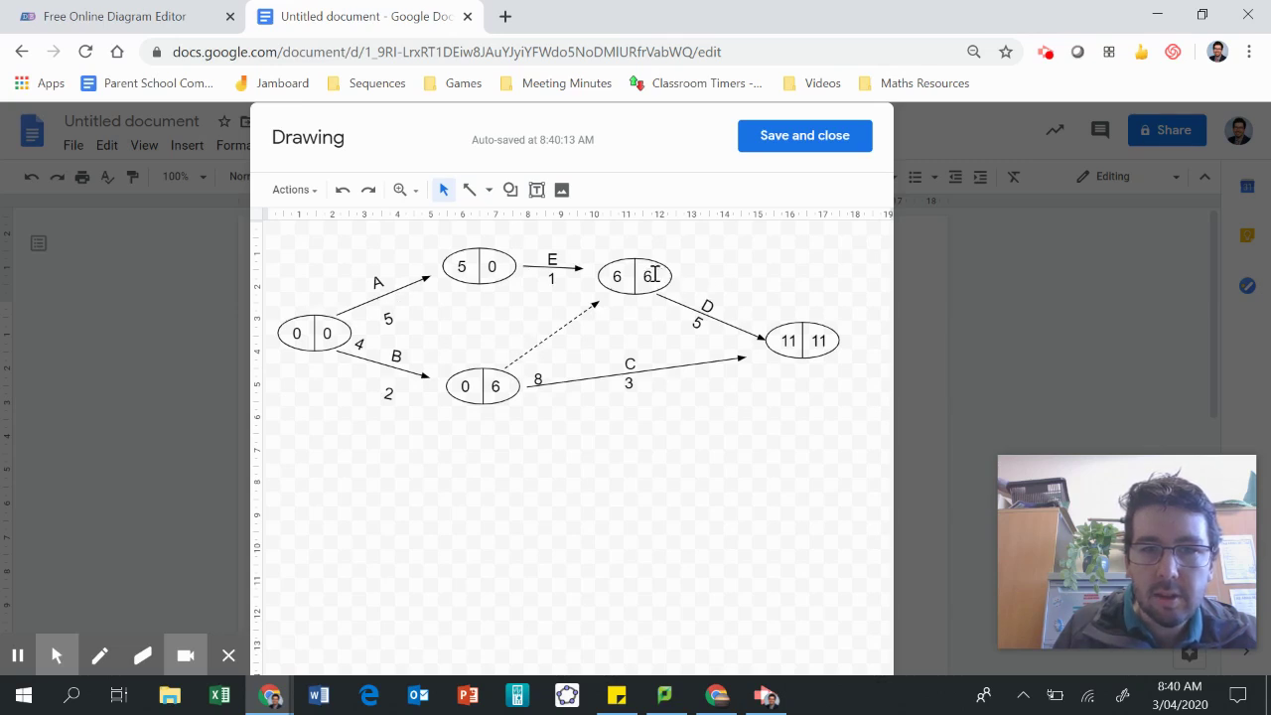
- Change the 5|0 node's right value to 5, making it 5|5
{"action": "double_click", "coordinate": [492, 264]}
{"action": "type", "text": "5"}
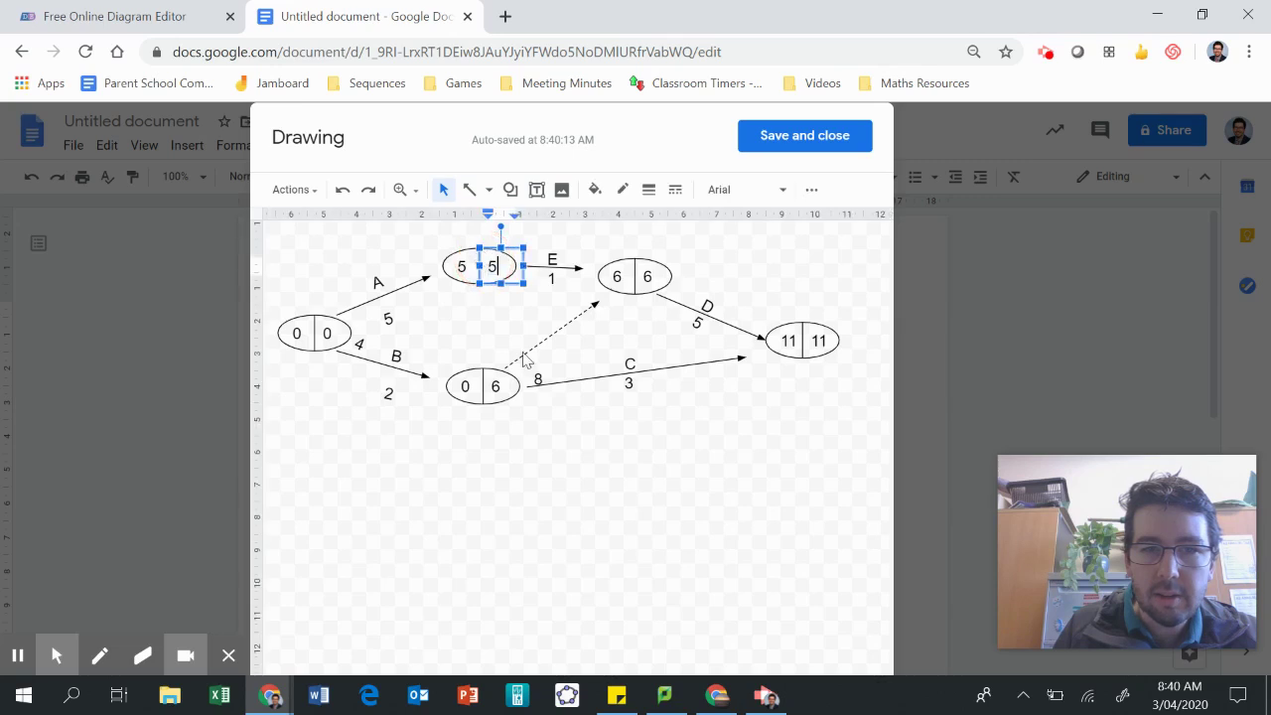
{"action": "left_click", "coordinate": [558, 531]}
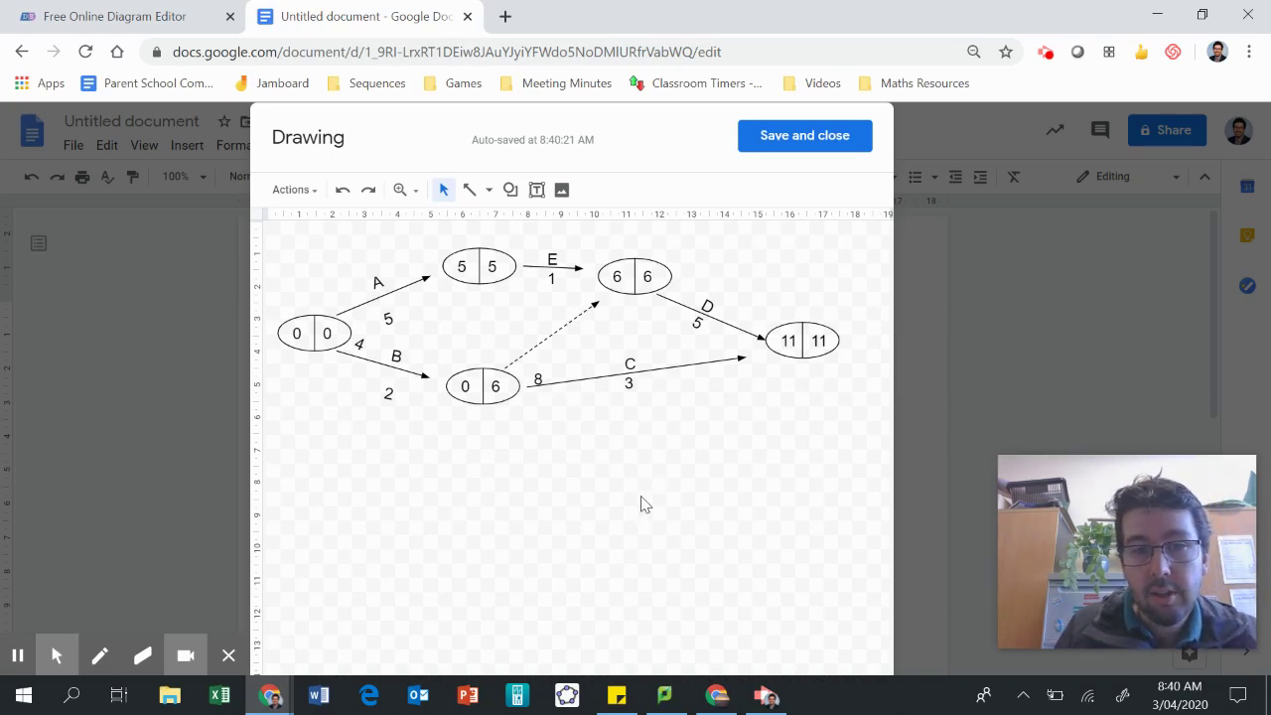
- Add a 'Start' text label under the start node
{"action": "left_click", "coordinate": [536, 189]}
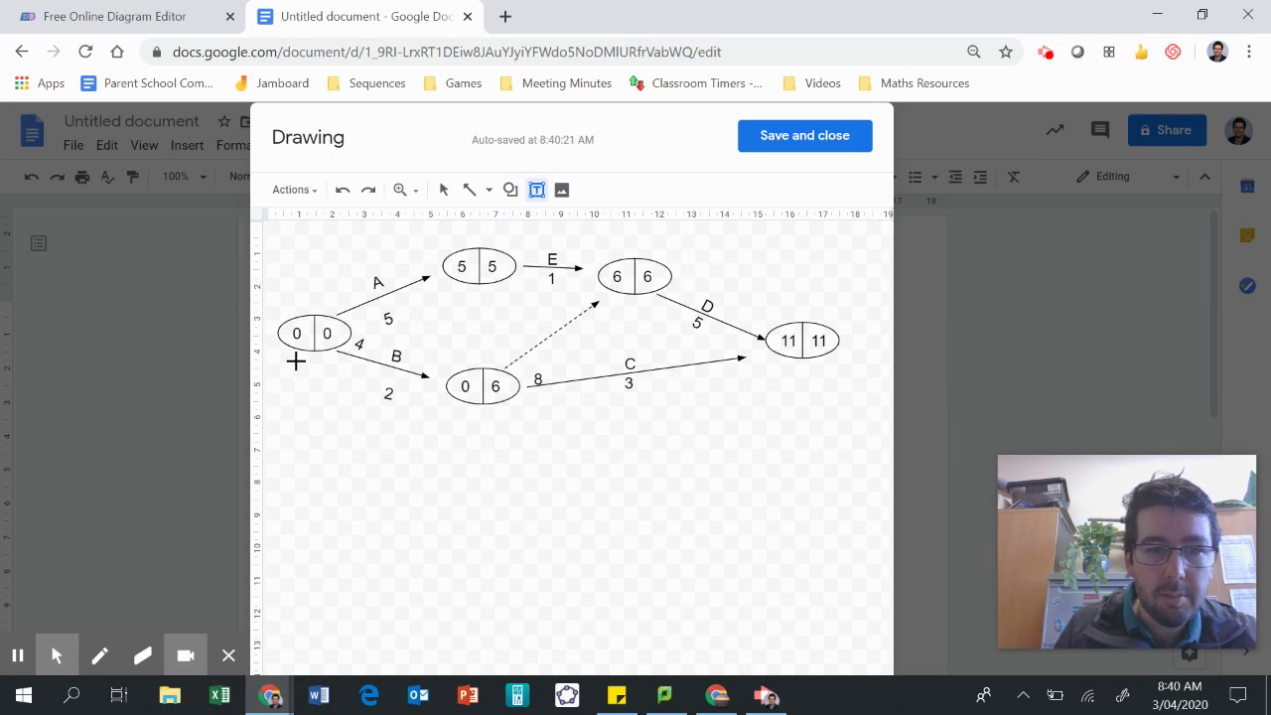
{"action": "left_click", "coordinate": [269, 353]}
{"action": "type", "text": "STAR"}
{"action": "key", "text": "BackSpace"}
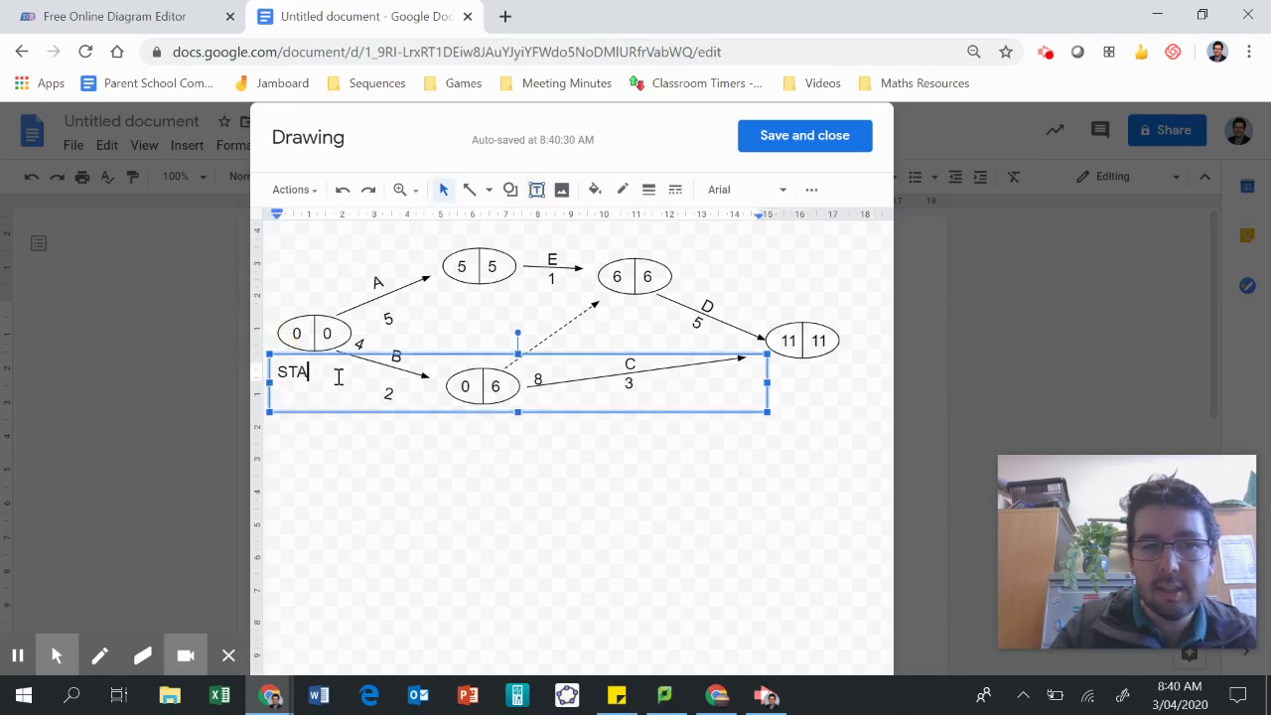
{"action": "type", "text": "tart"}
{"action": "left_click", "coordinate": [655, 318]}
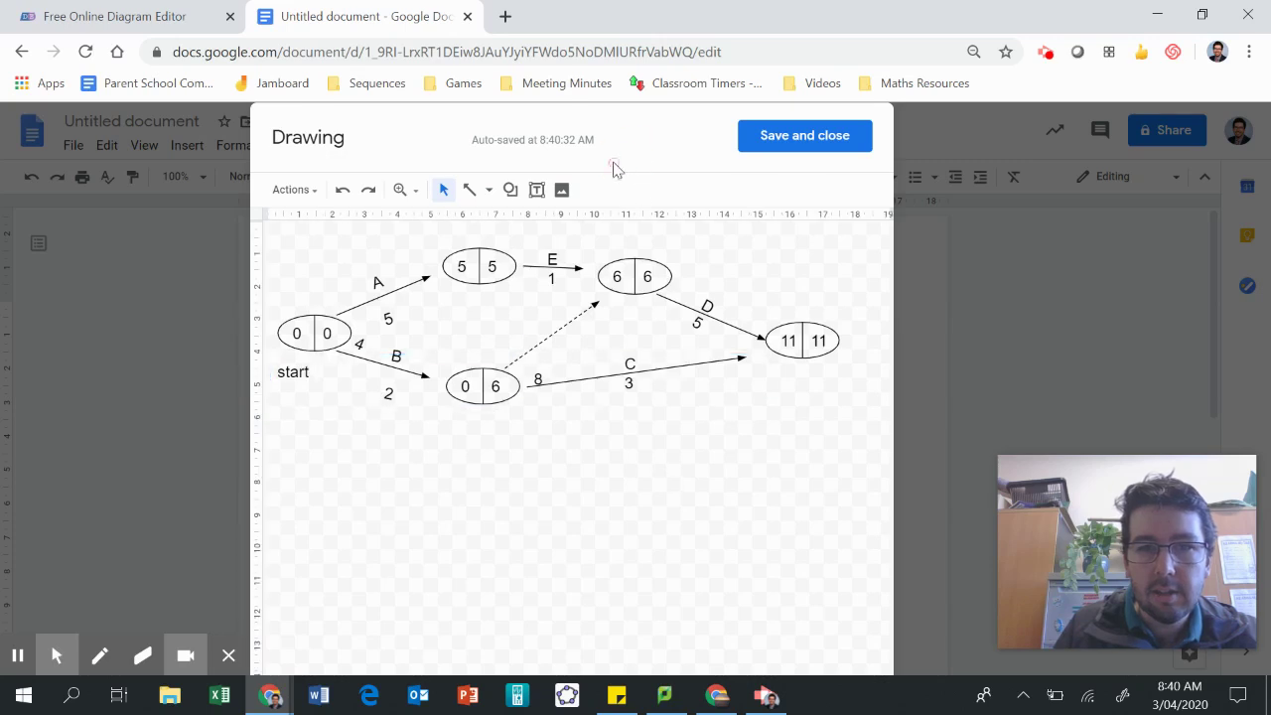
- Add a 'finish' label under the 11|11 node and save the drawing into the document
{"action": "left_click", "coordinate": [536, 191]}
{"action": "left_click", "coordinate": [766, 368]}
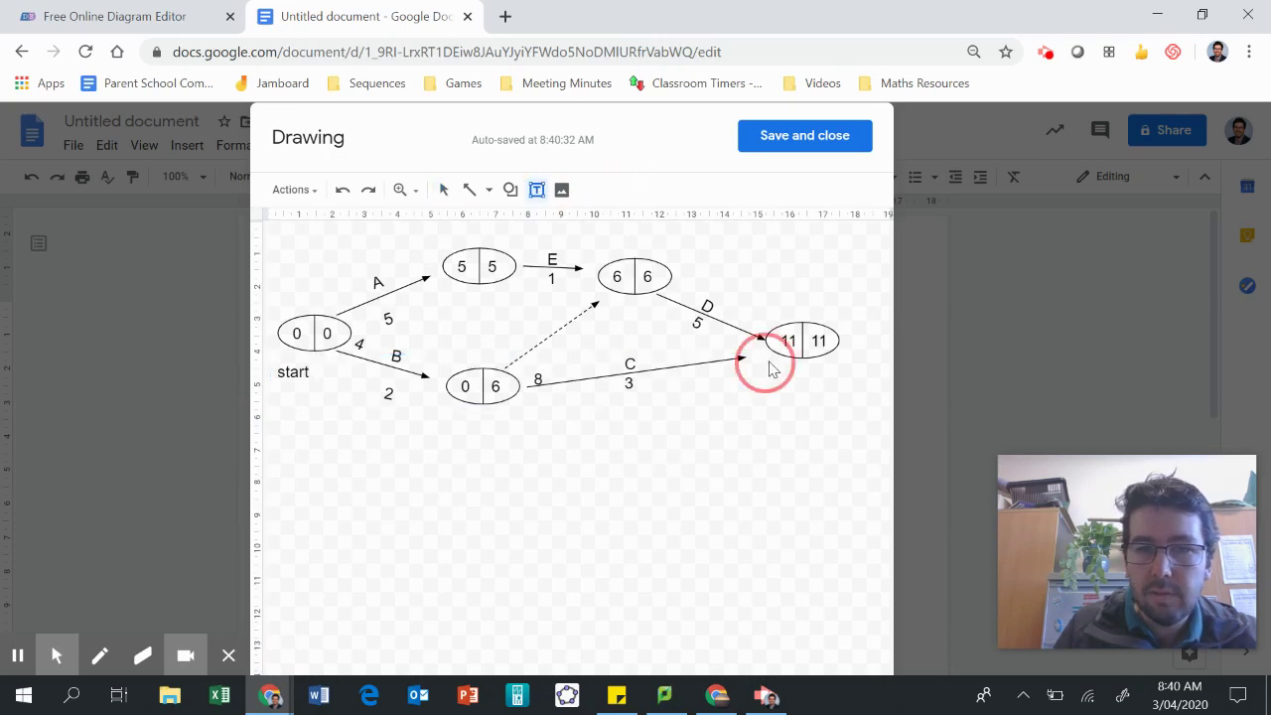
{"action": "type", "text": "finish"}
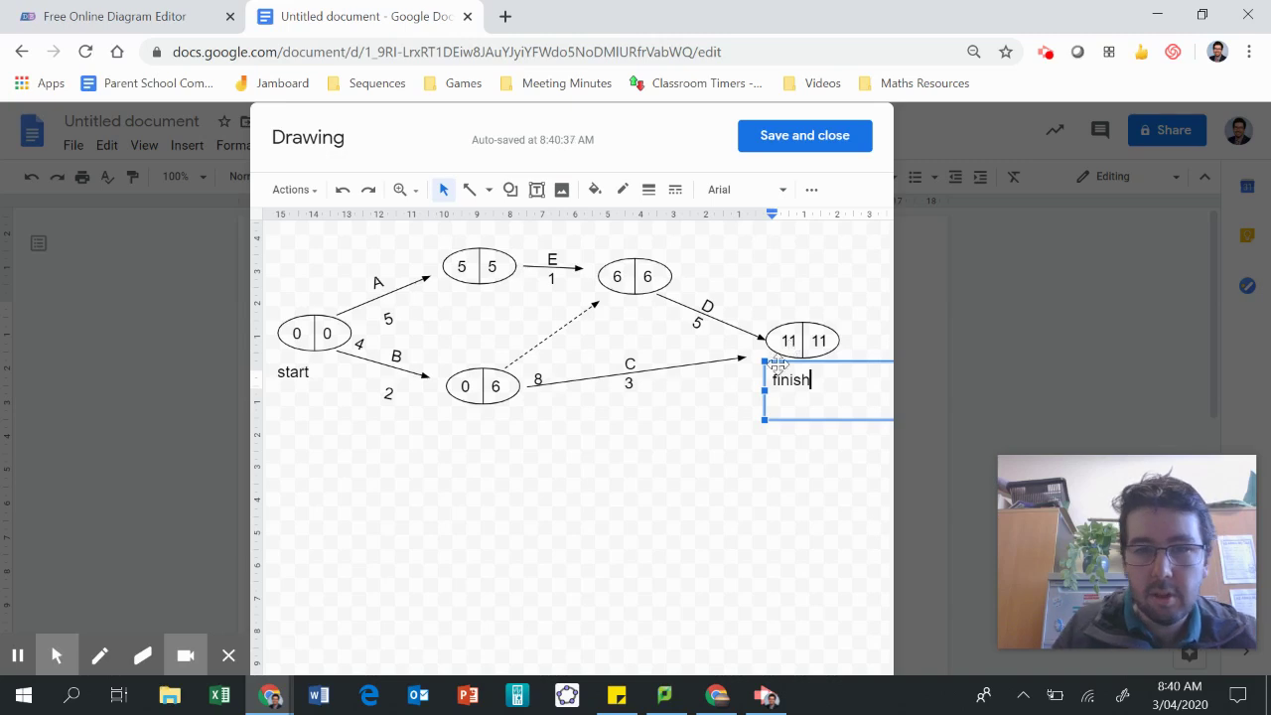
{"action": "left_click", "coordinate": [782, 535]}
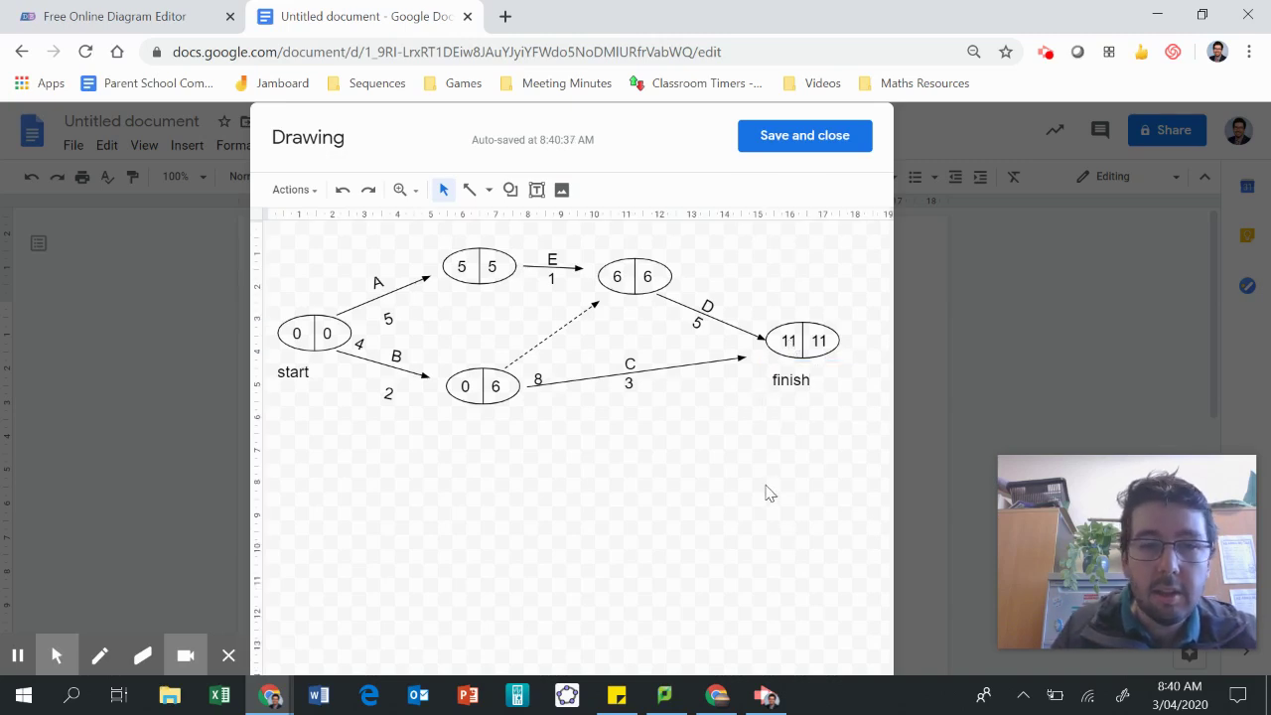
{"action": "left_click", "coordinate": [782, 142]}
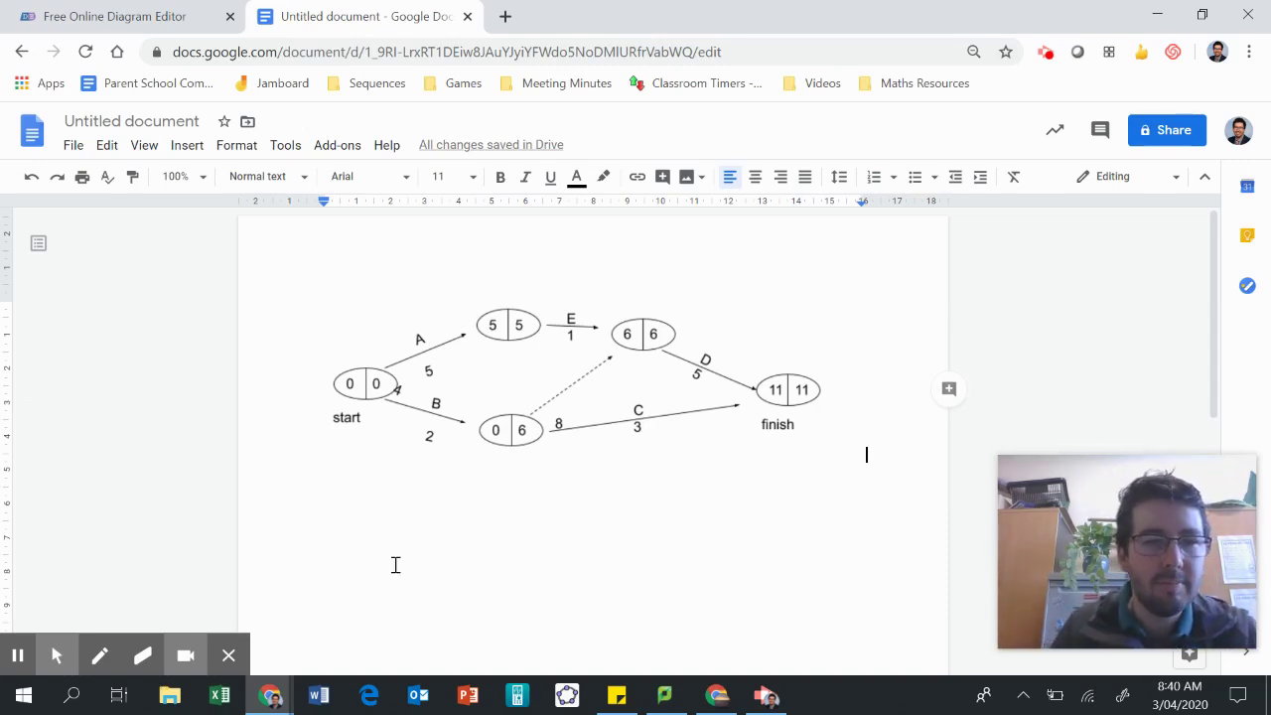
- Open the inserted network drawing, close it once, then reopen it in the drawing editor
{"action": "left_click", "coordinate": [616, 446]}
{"action": "double_click", "coordinate": [519, 419]}
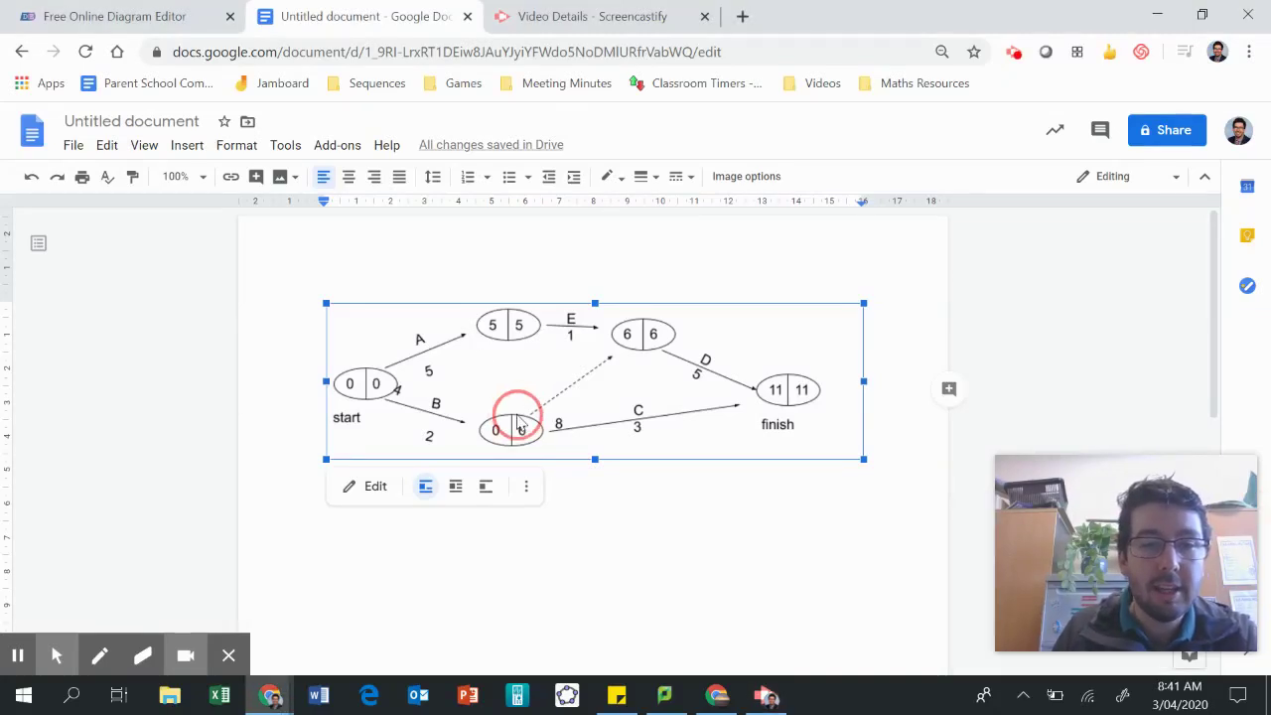
{"action": "left_click", "coordinate": [854, 136]}
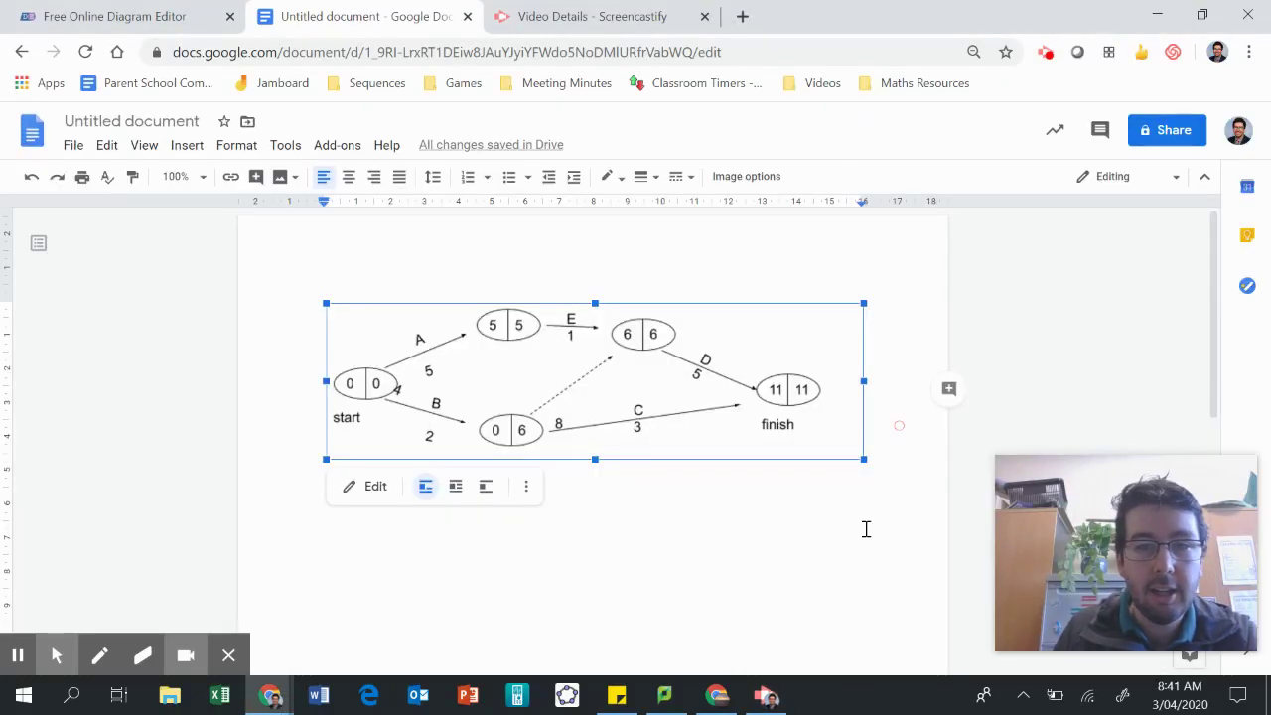
{"action": "left_click", "coordinate": [861, 426]}
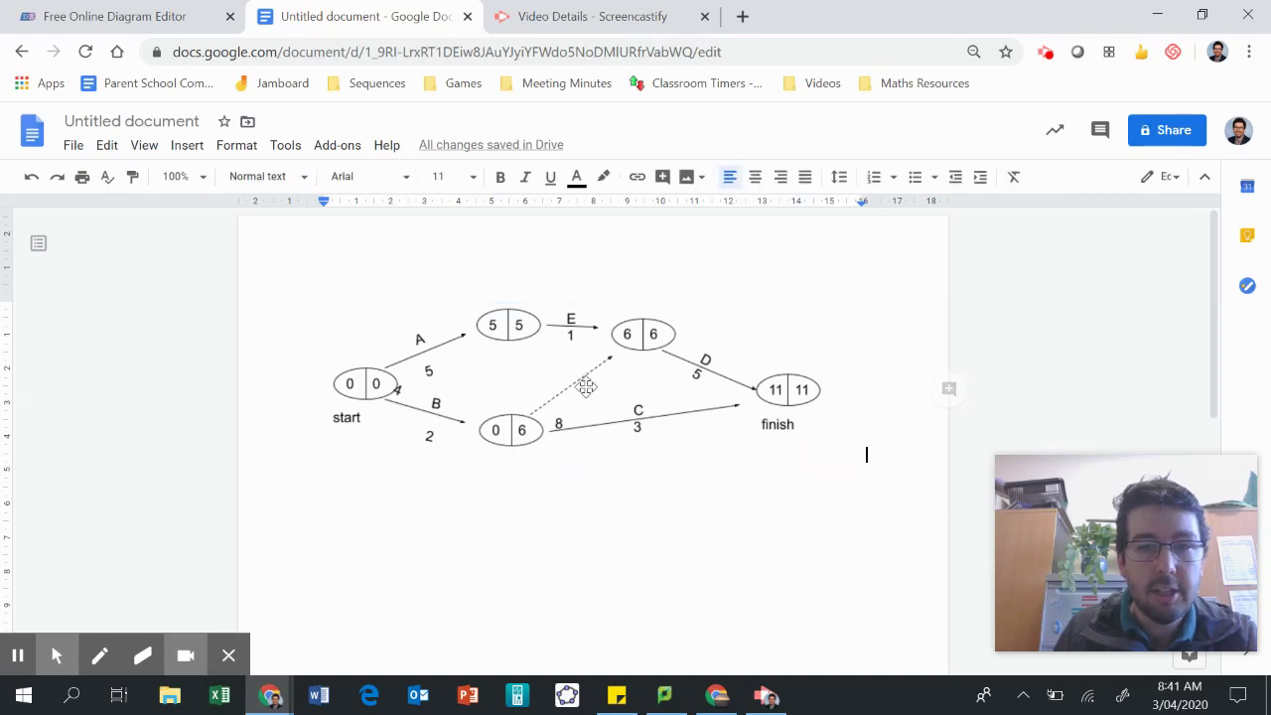
{"action": "double_click", "coordinate": [524, 380]}
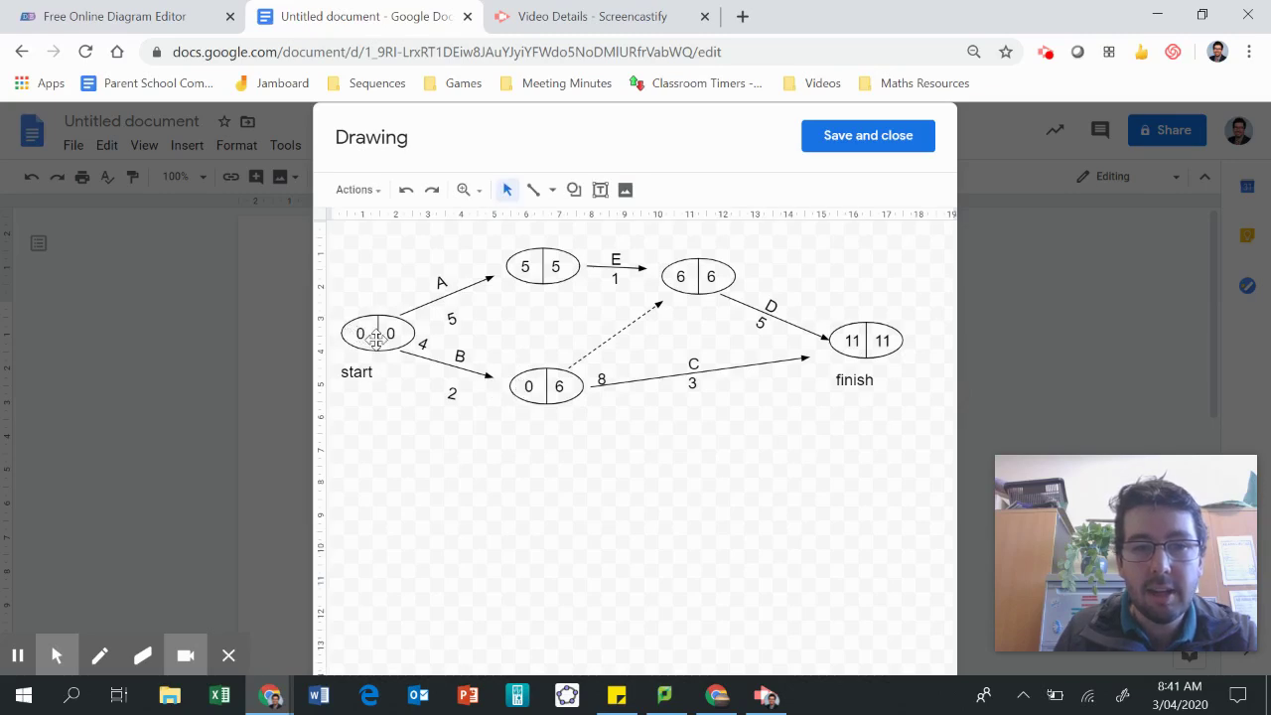
- Shrink the wide start label's text box to fit the word
{"action": "left_click", "coordinate": [531, 387]}
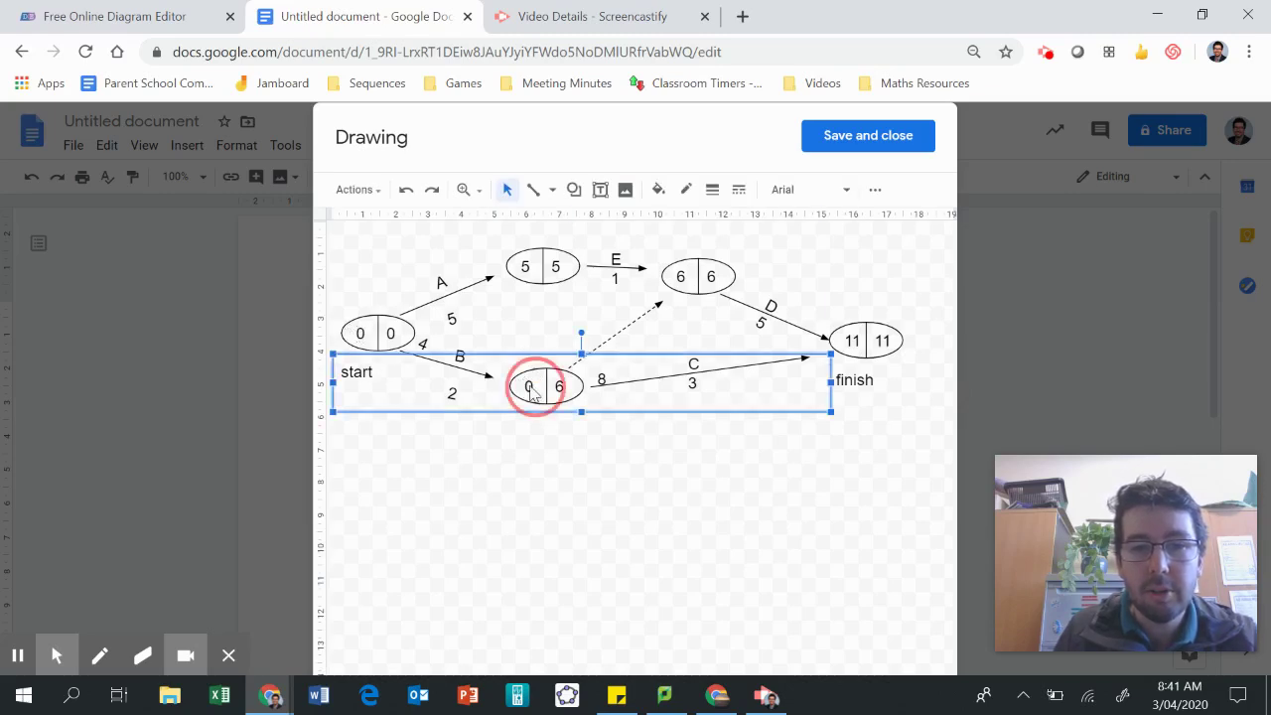
{"action": "left_click", "coordinate": [531, 387]}
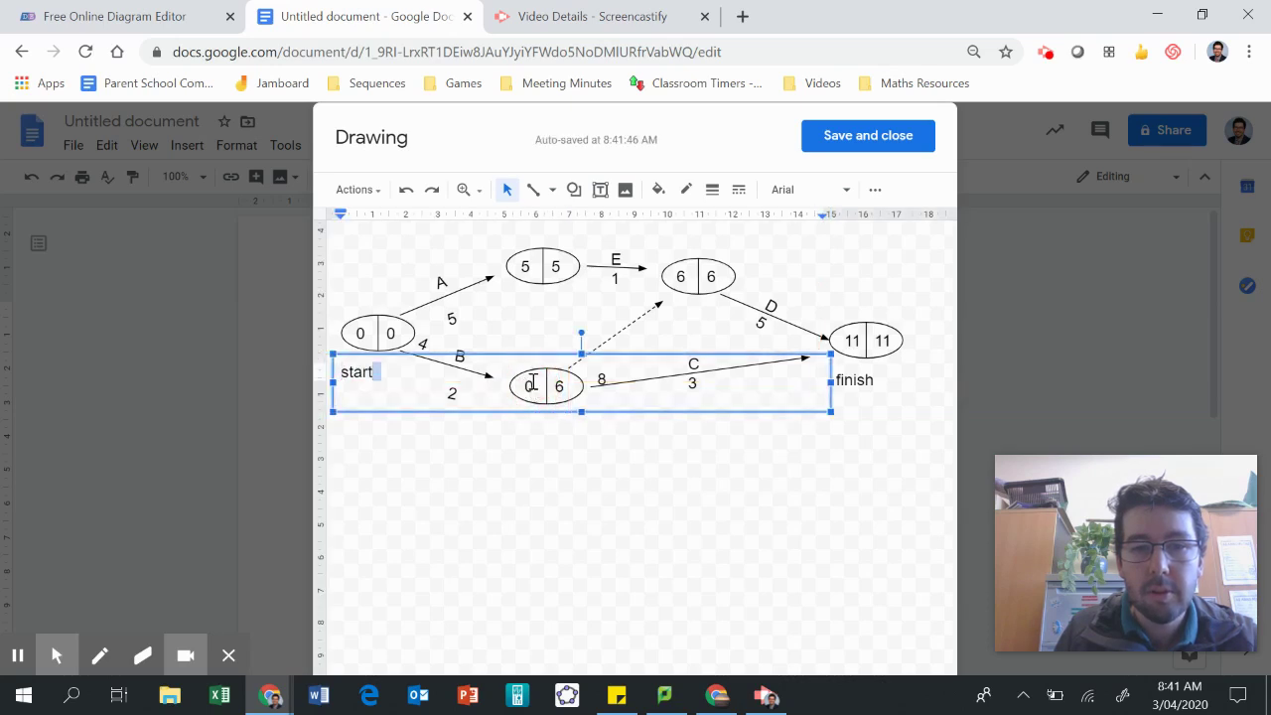
{"action": "left_click", "coordinate": [527, 389]}
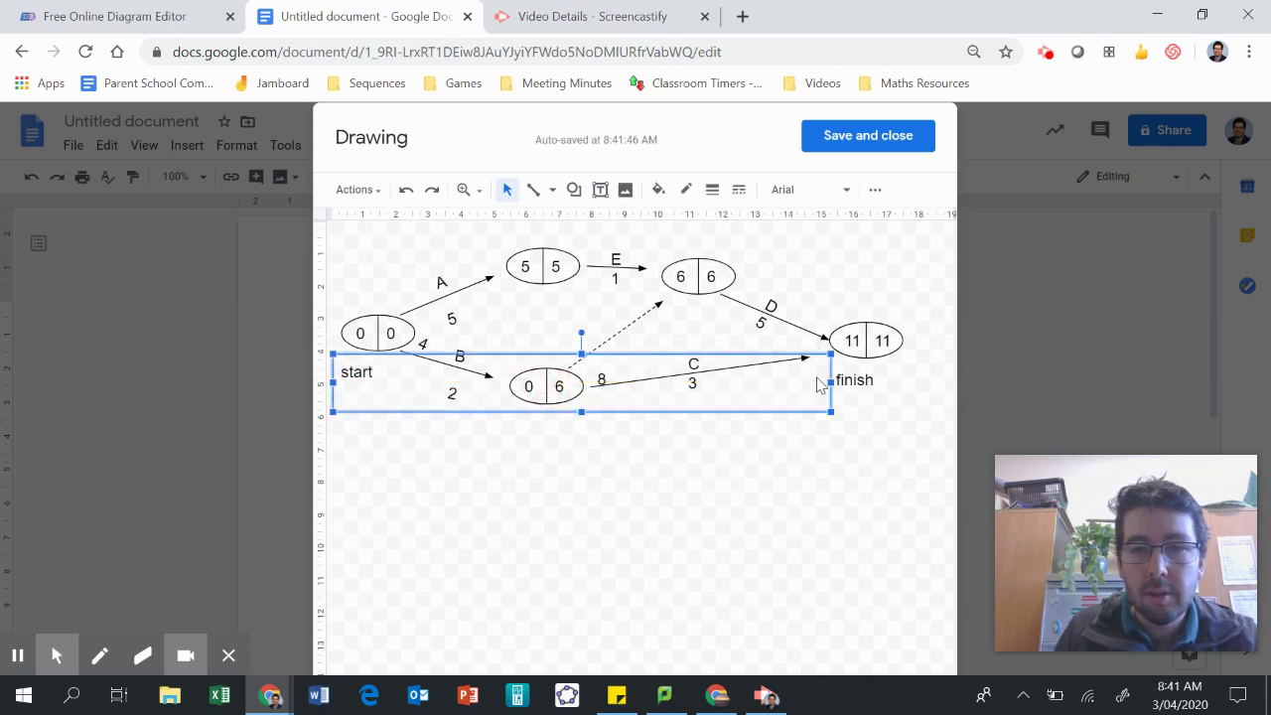
{"action": "left_click_drag", "start_coordinate": [831, 383], "coordinate": [386, 383]}
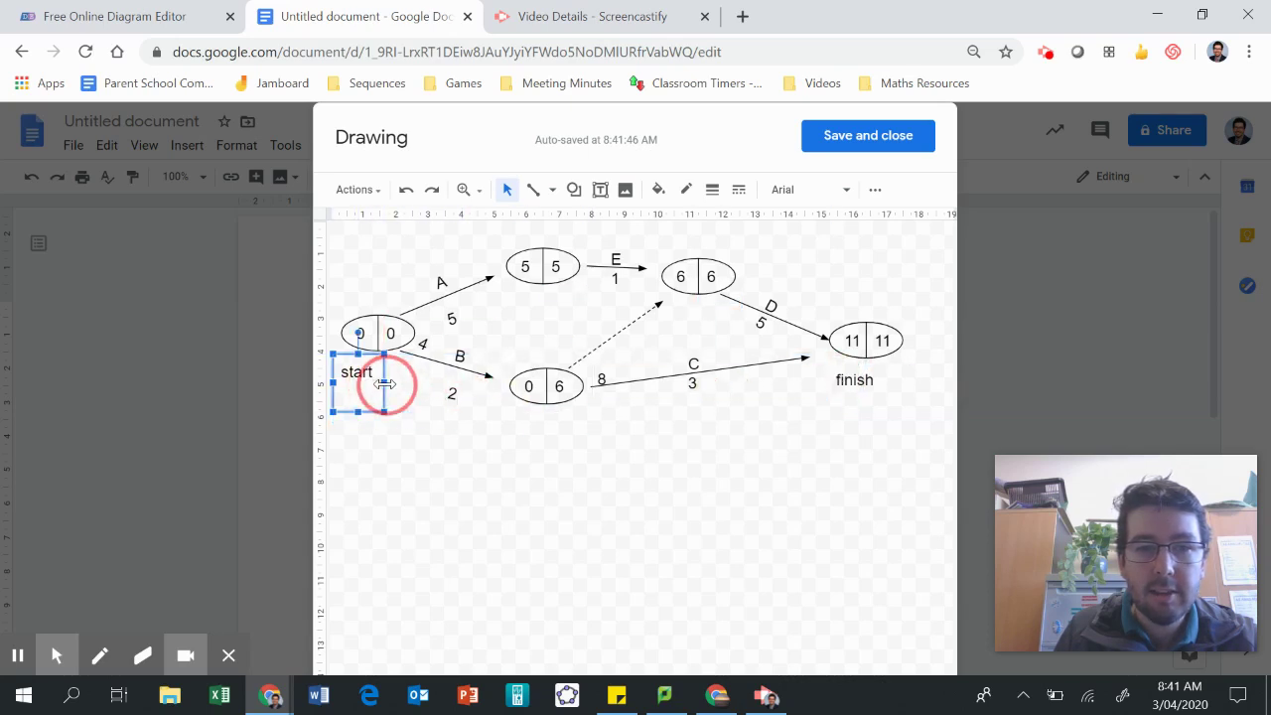
- Change the 0|6 node's left value to 2 and save the drawing back into the document
{"action": "left_click", "coordinate": [529, 386]}
{"action": "double_click", "coordinate": [528, 386]}
{"action": "type", "text": "2"}
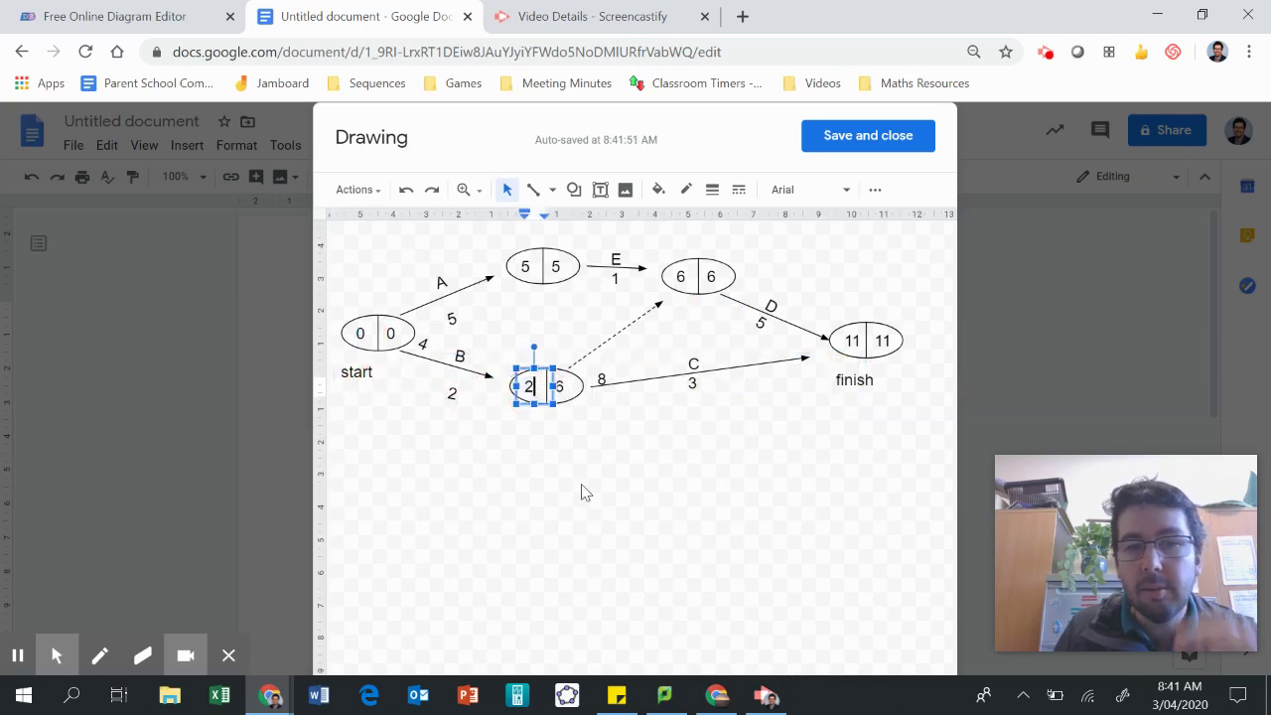
{"action": "left_click", "coordinate": [586, 493]}
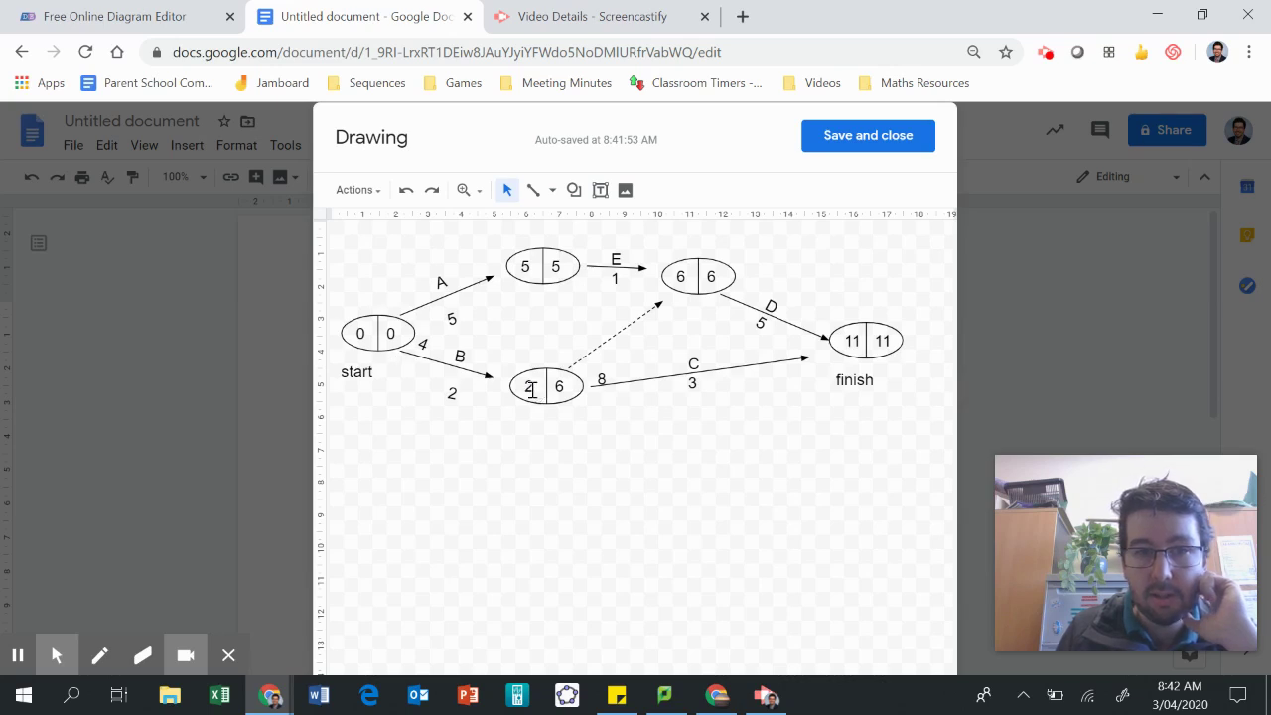
{"action": "left_click", "coordinate": [882, 155]}
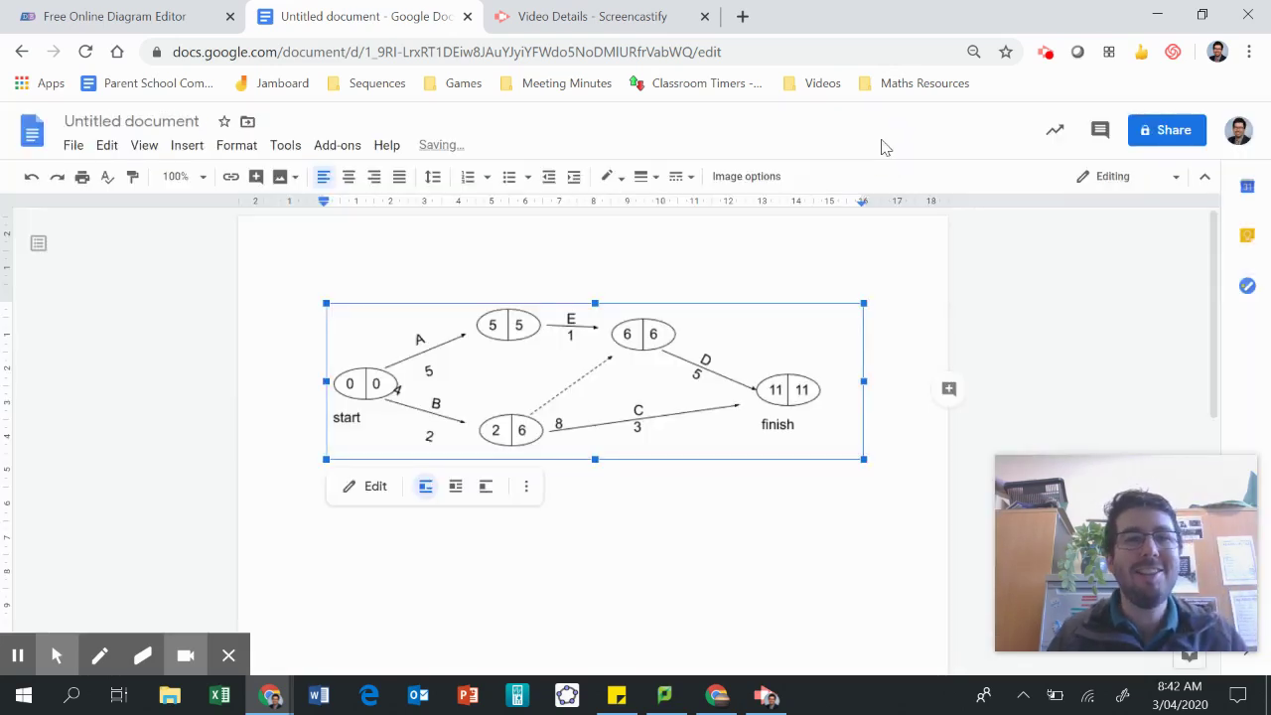